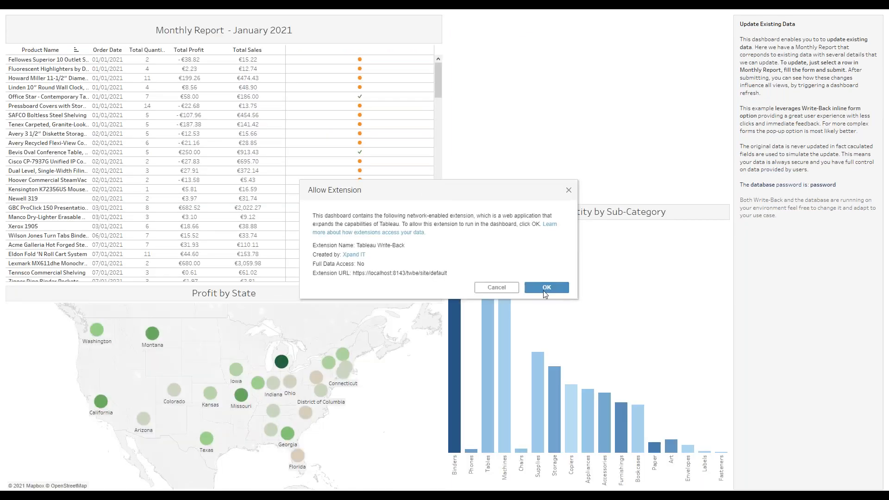
Allow the Write-Back extension to run in the dashboard.
left_click(542, 287)
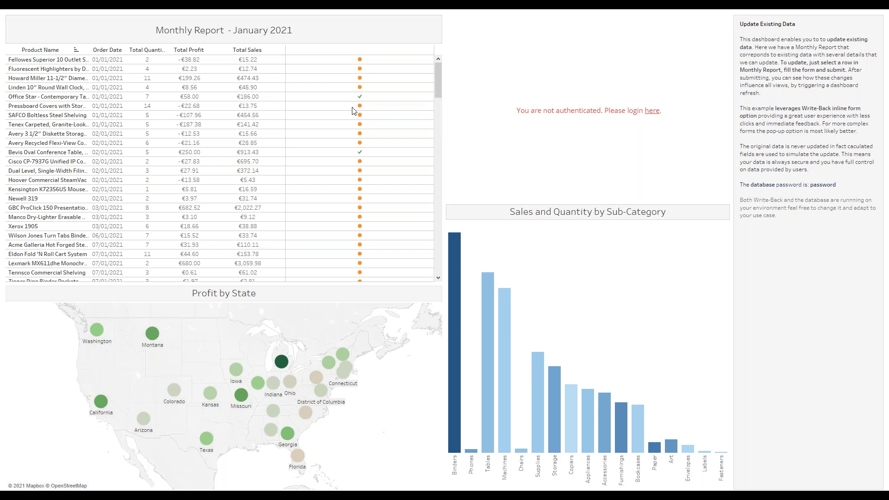
mouse_move(363, 147)
Log in to Write-Back with the account username and password, correcting a mistyped password.
left_click(653, 114)
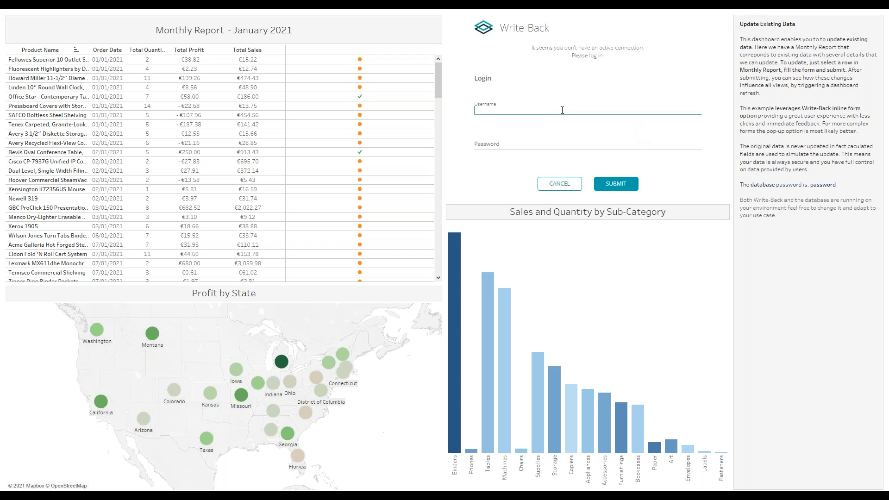
type("user1")
key("Tab")
type("passwo")
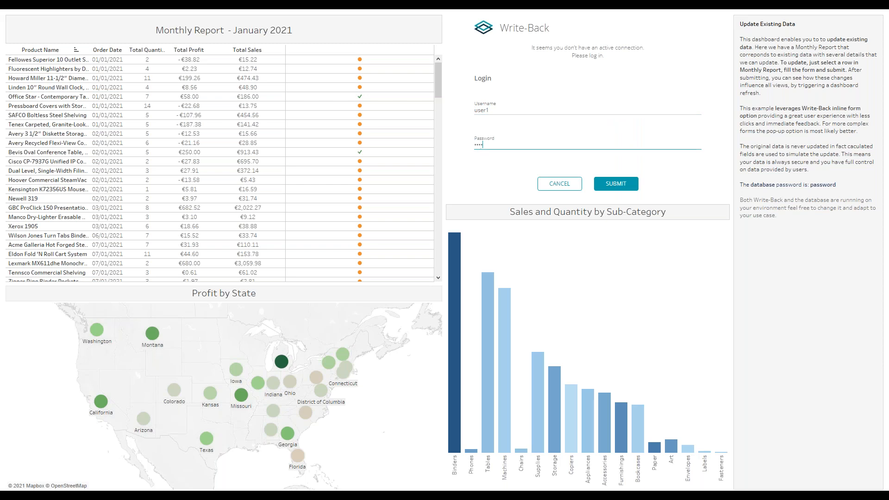
key("BackSpace")
key("BackSpace")
key("BackSpace")
key("BackSpace")
key("BackSpace")
key("BackSpace")
type("password")
key("Return")
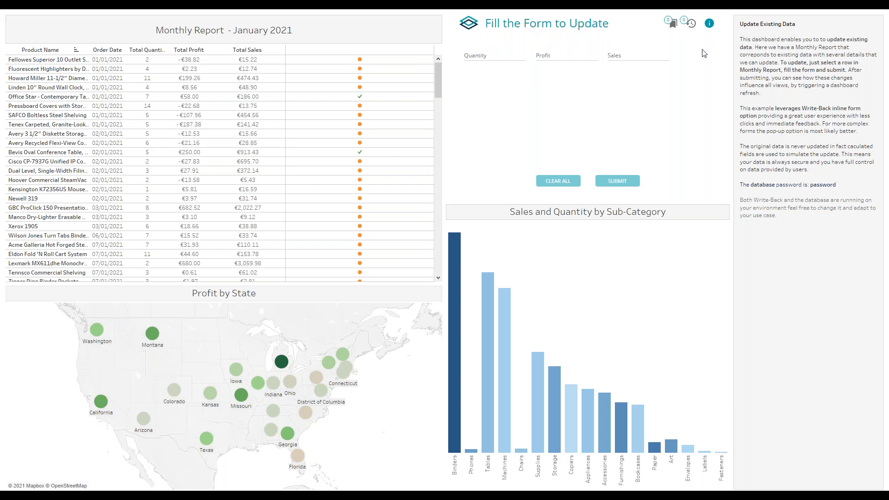
Load the Howard Miller order dated 2021-01-01 from the Monthly Report into the update form.
left_click(672, 23)
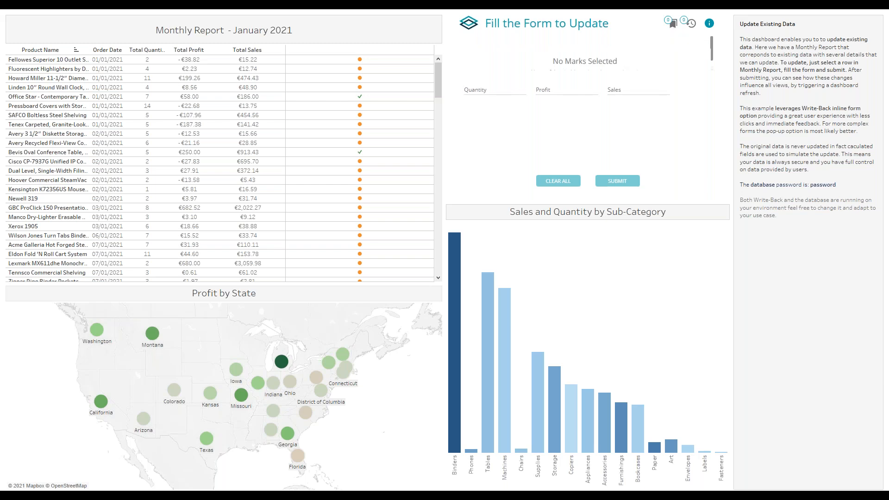
scroll(611, 102, "down", 1)
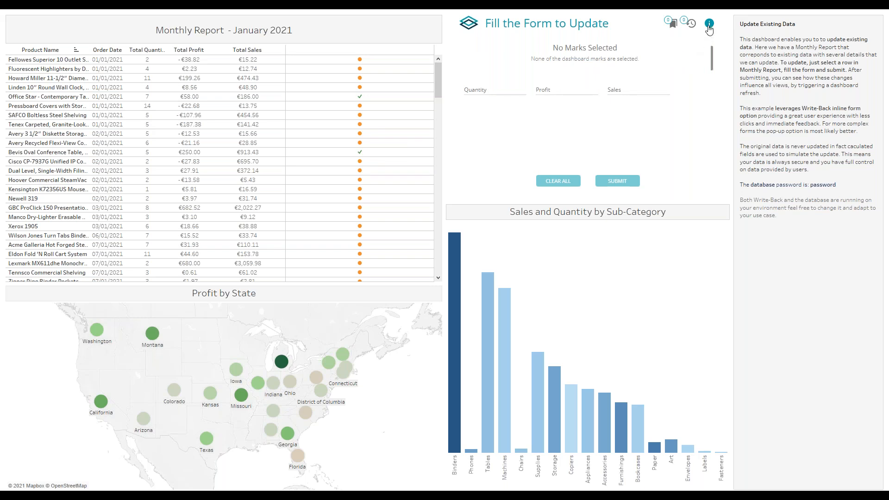
mouse_move(709, 28)
left_click(360, 78)
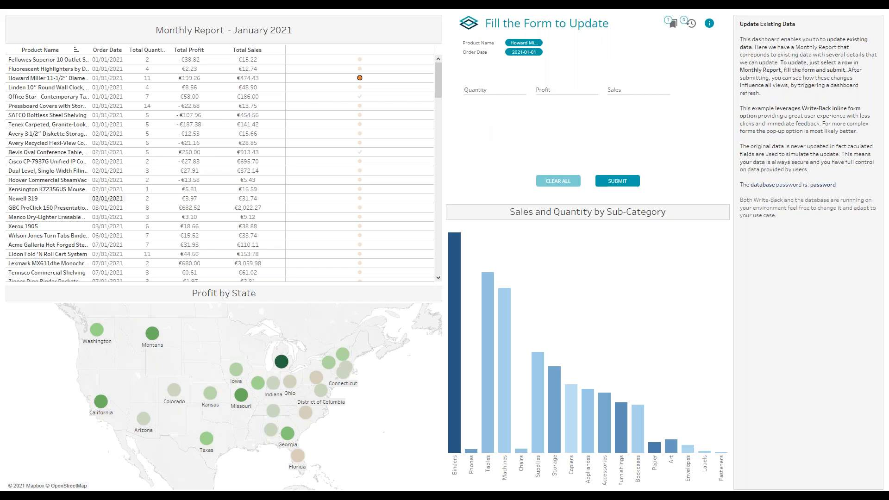
Enter Quantity 6, Profit 120 and Sales 400 for the Howard Miller order.
left_click(478, 90)
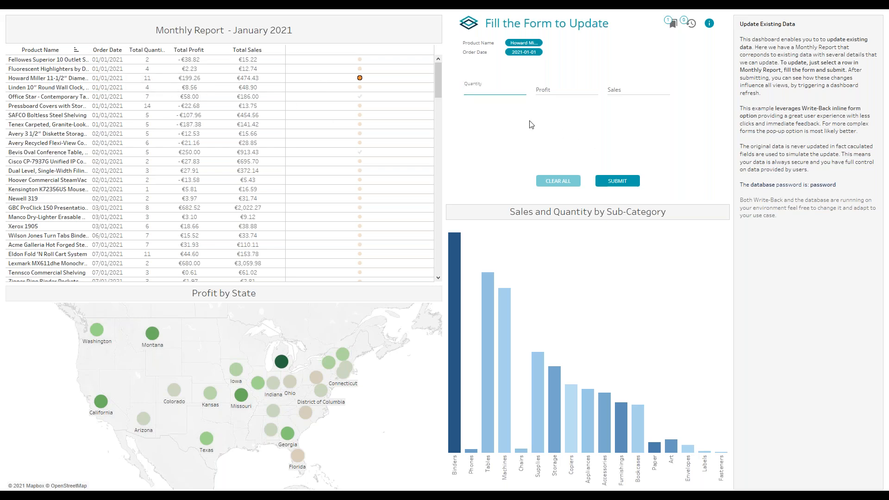
type("6")
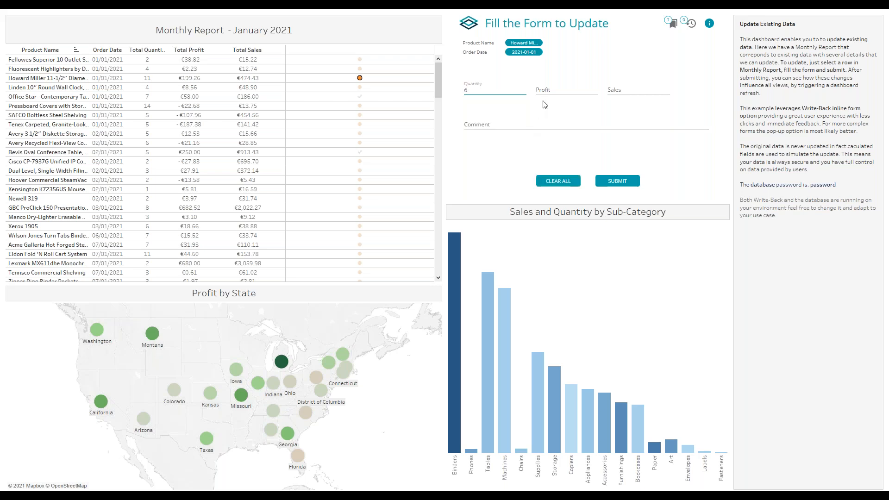
left_click(564, 94)
type("120")
left_click(630, 89)
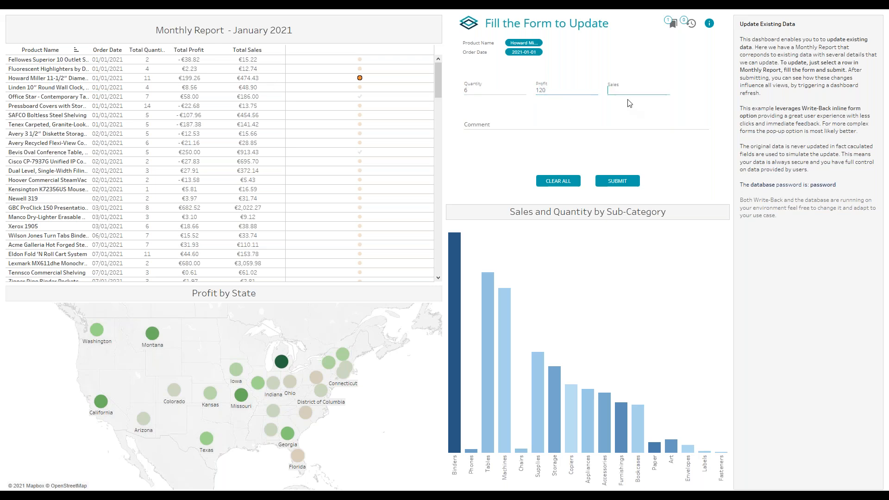
type("400")
left_click(480, 92)
left_click(608, 91)
Add the comment 'We actually sold a few less than expected' and submit the update.
left_click(503, 125)
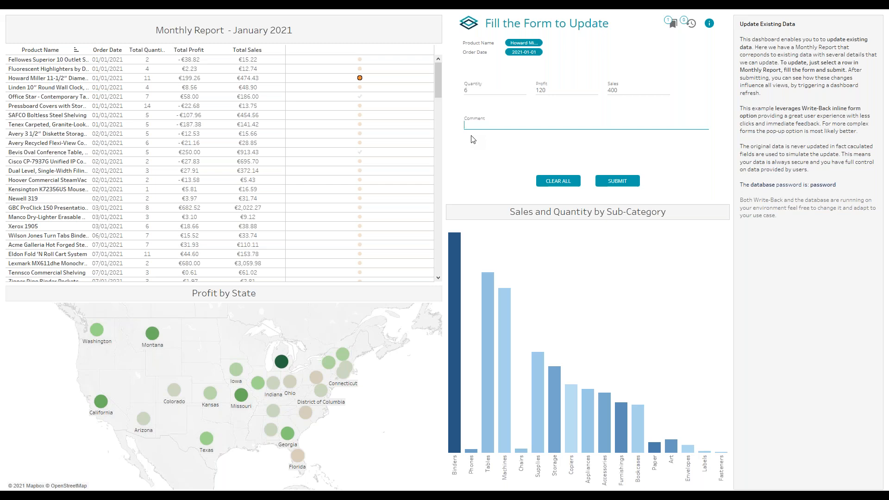
type("We")
type("d a few less than exp")
left_click(620, 183)
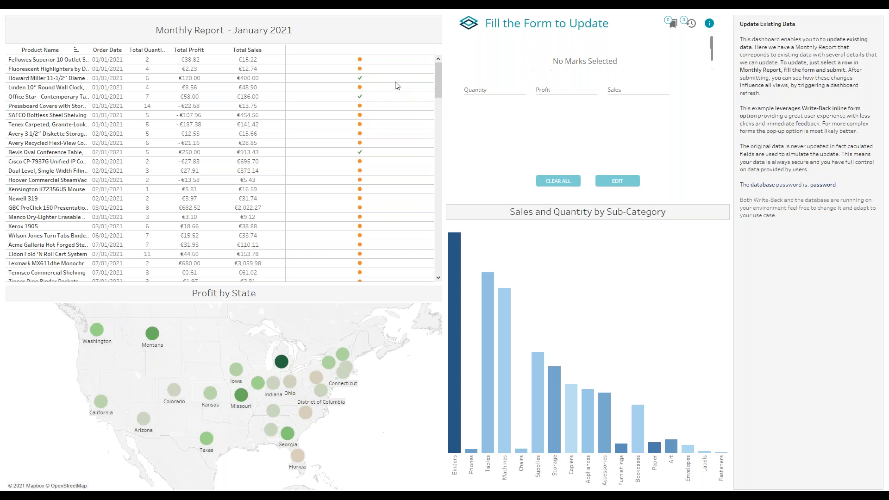
Change the Howard Miller sales from 400 to 300, save it, and clear the row selection.
left_click(359, 78)
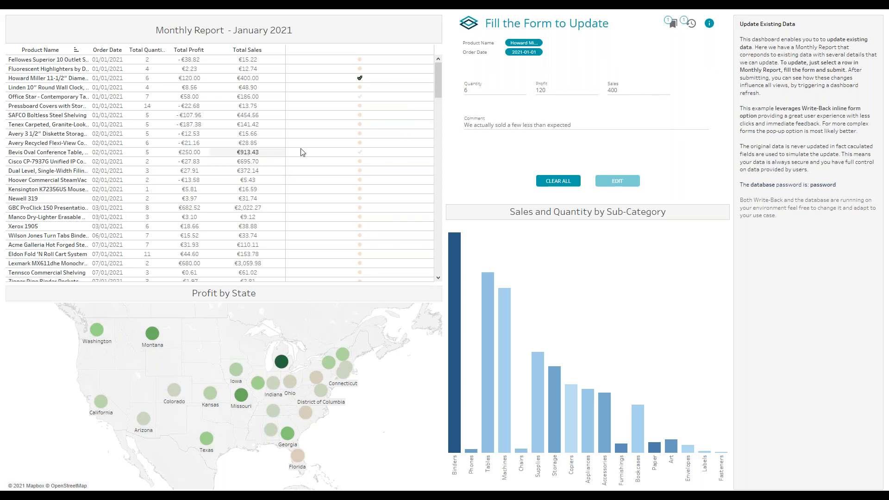
left_click(633, 92)
mouse_move(362, 80)
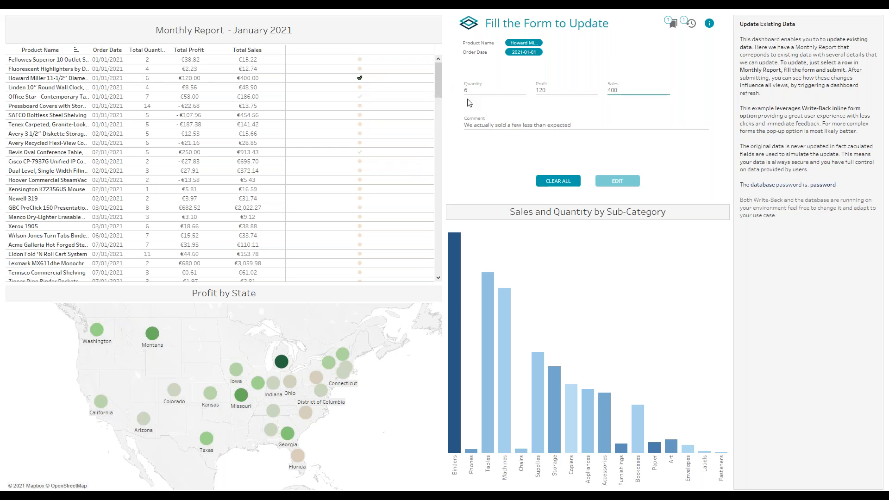
double_click(625, 91)
type("300")
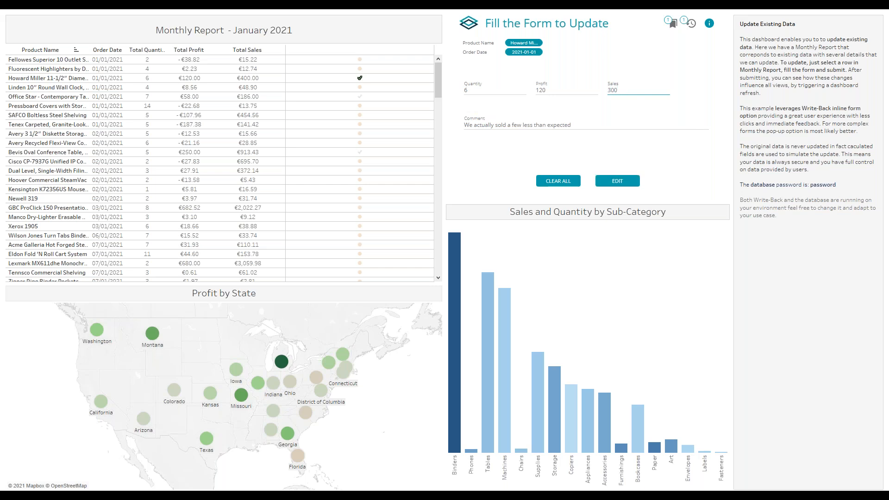
left_click(616, 183)
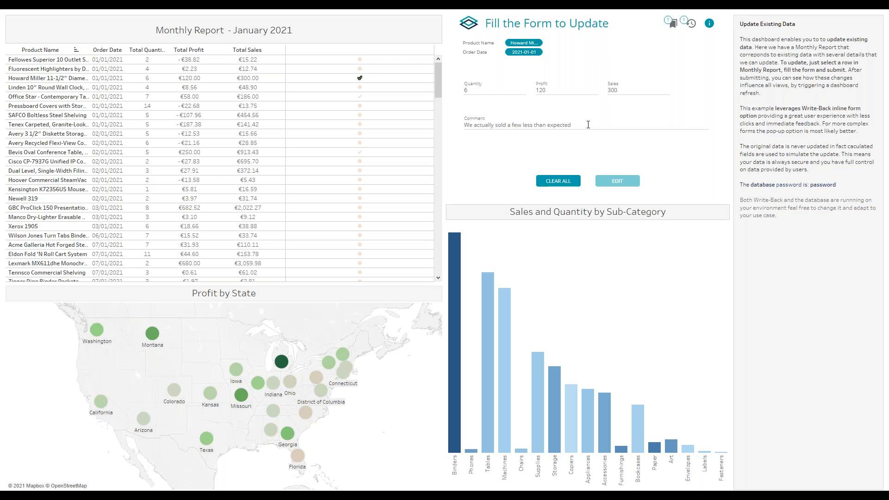
left_click(386, 77)
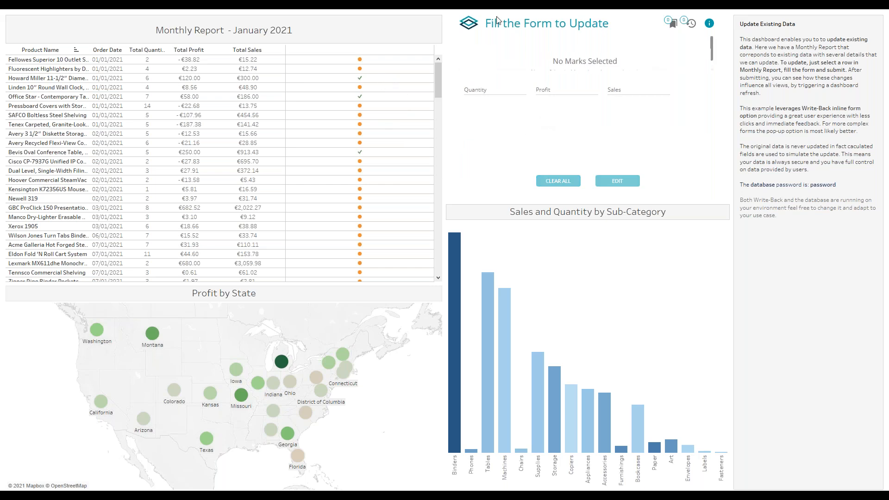
mouse_move(360, 97)
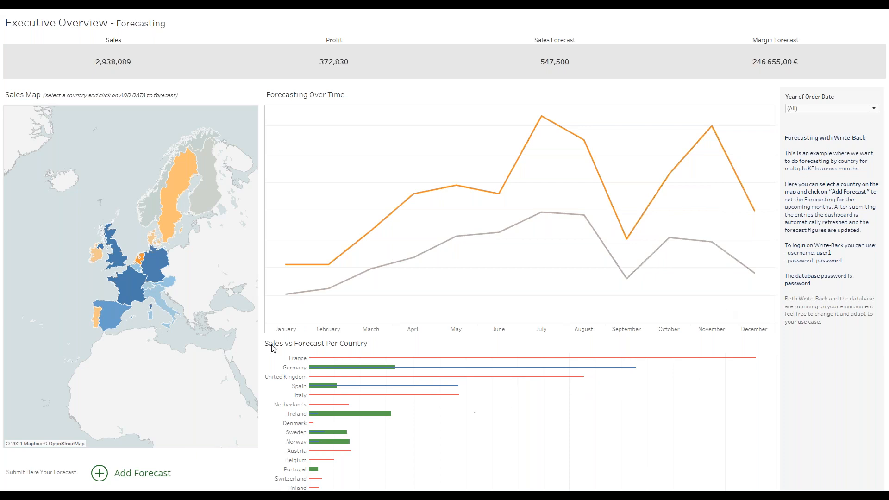
Select Spain on the Sales Map and open its Add Forecast form.
mouse_move(354, 373)
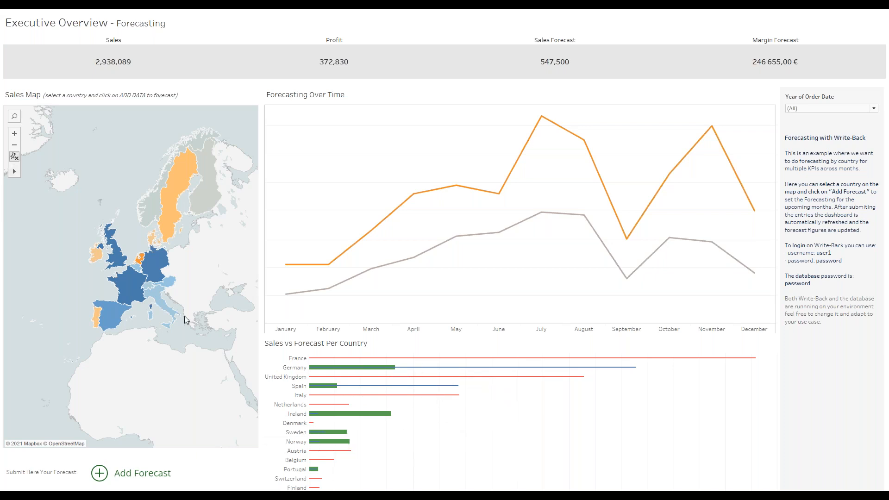
left_click(110, 311)
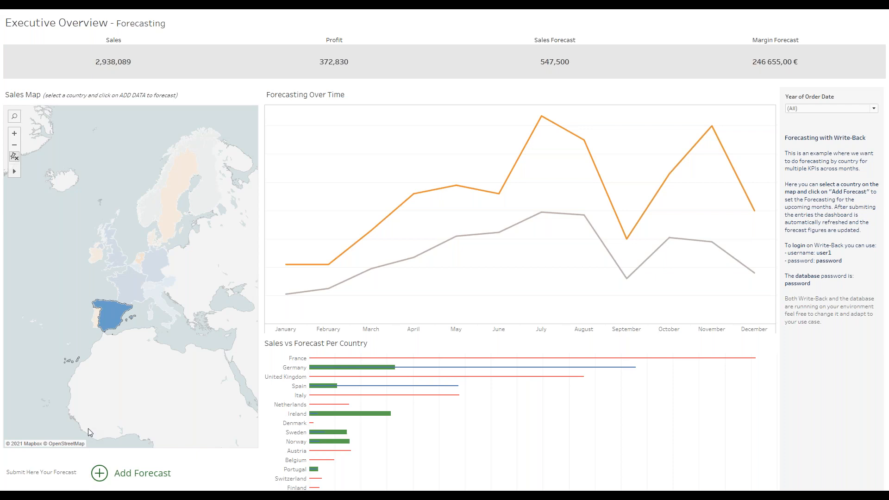
left_click(100, 472)
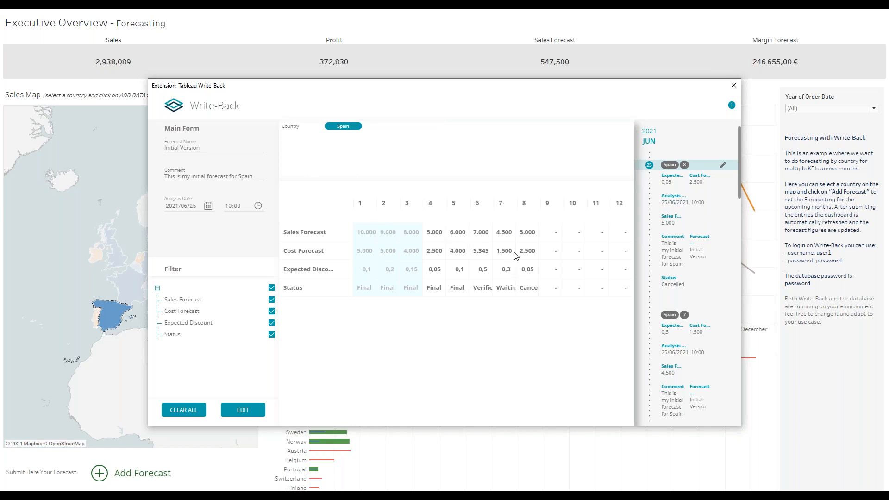
Load Spain history entry 8 (Initial Version, 2021/06/25 10:00) into the forecast form.
left_click(229, 154)
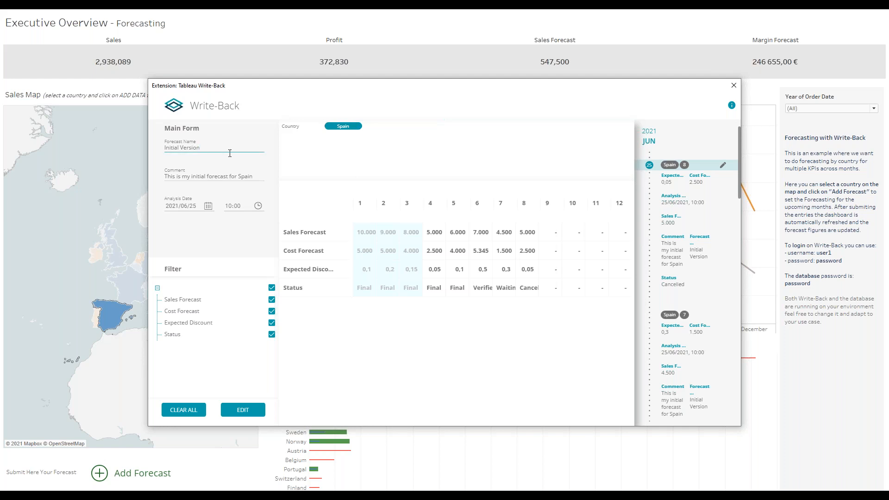
left_click(231, 180)
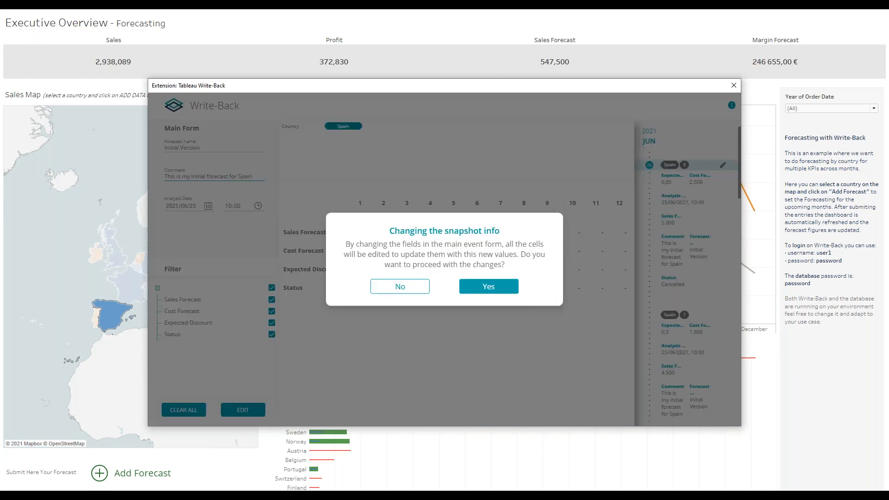
left_click(407, 288)
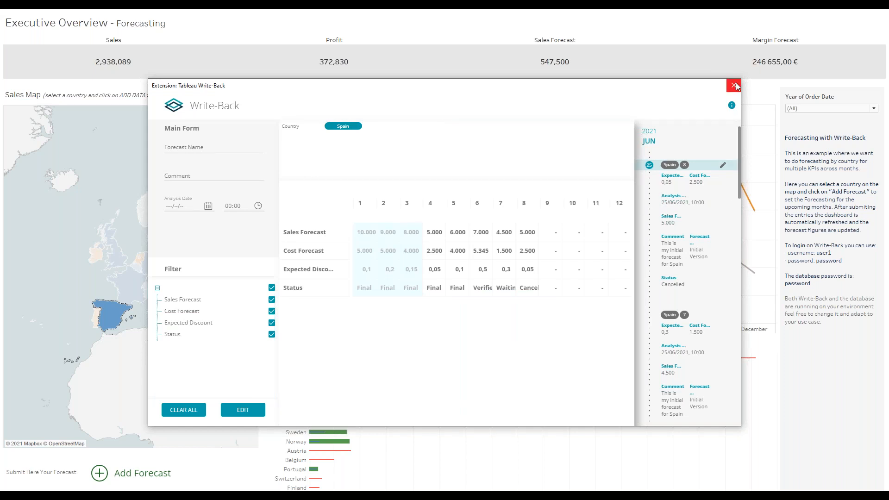
left_click(723, 170)
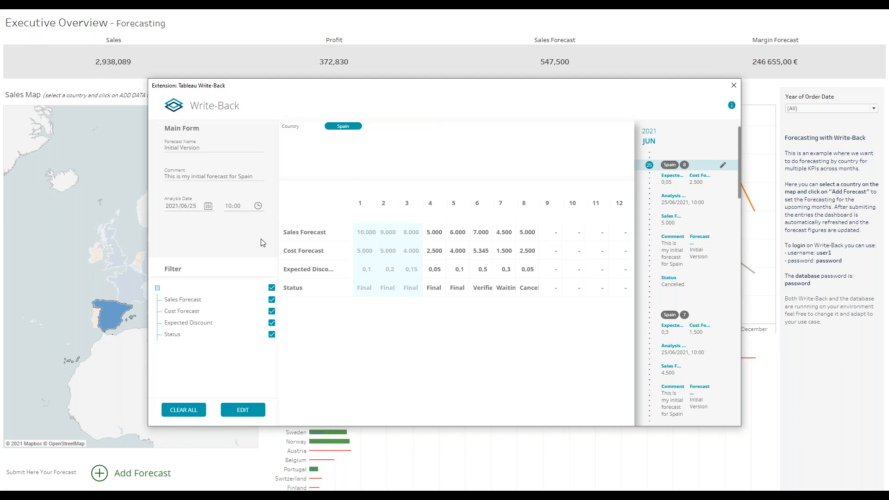
Paste Excel's C2:D4 values into months 9–10: sales 6.400/5.700, cost 4.600/3.400, discount 0,4/0,1.
key("alt+Tab")
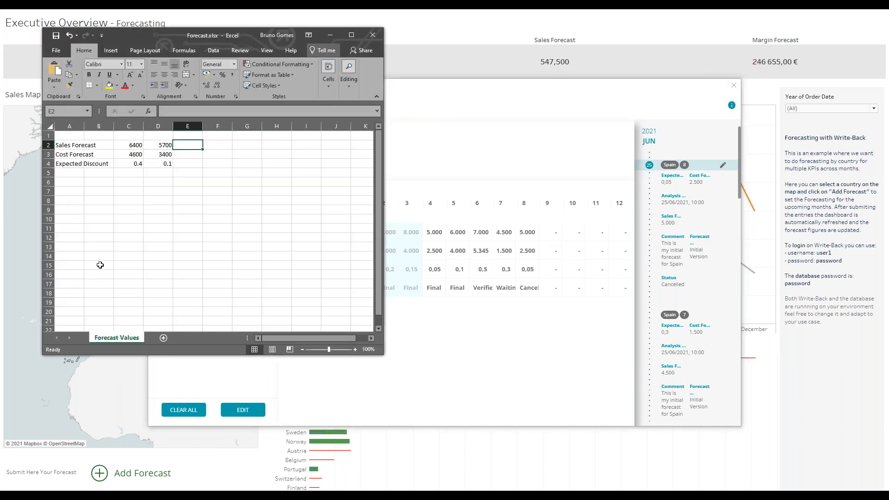
left_click_drag(123, 145, 166, 164)
key("ctrl+c")
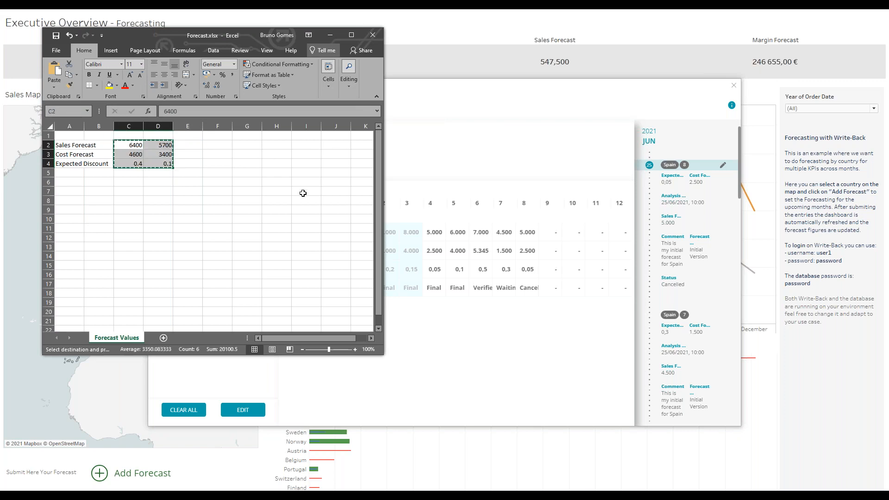
left_click(331, 37)
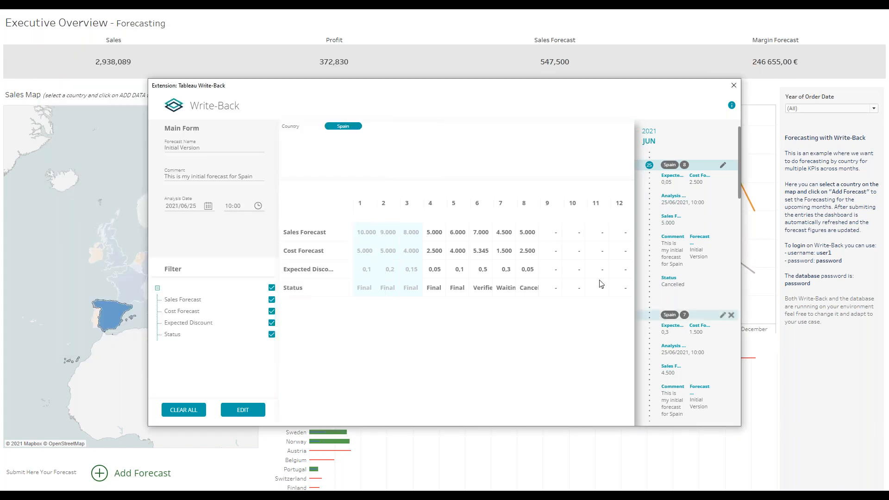
left_click(556, 233)
key("ctrl+v")
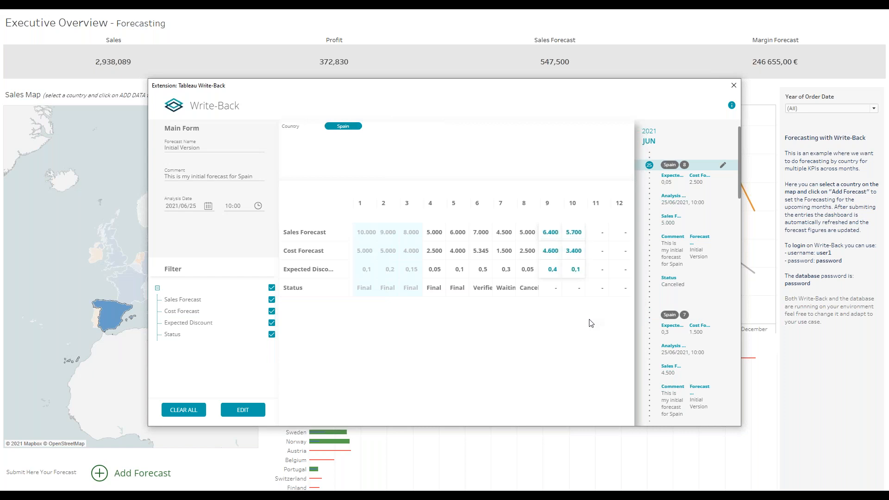
double_click(549, 291)
left_click(554, 290)
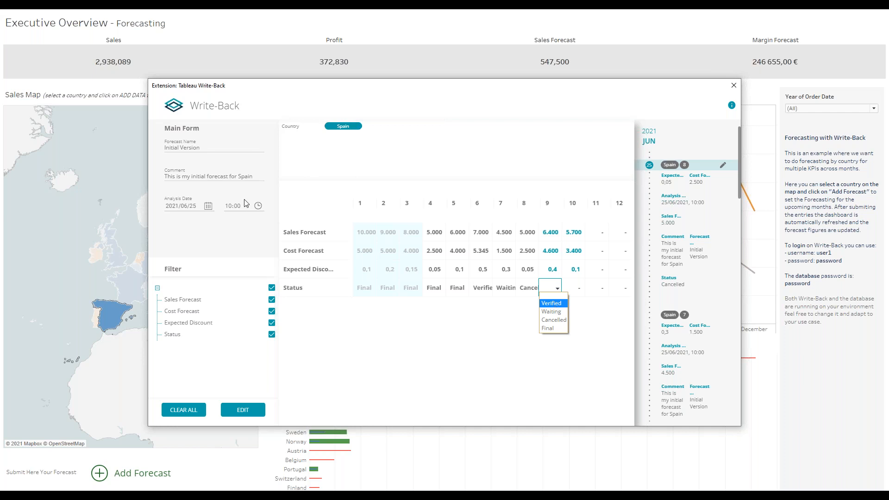
Set forecast statuses: month 9 Verified, month 10 Waiting, month 6 Final, month 7 Verified.
left_click(559, 306)
left_click(582, 287)
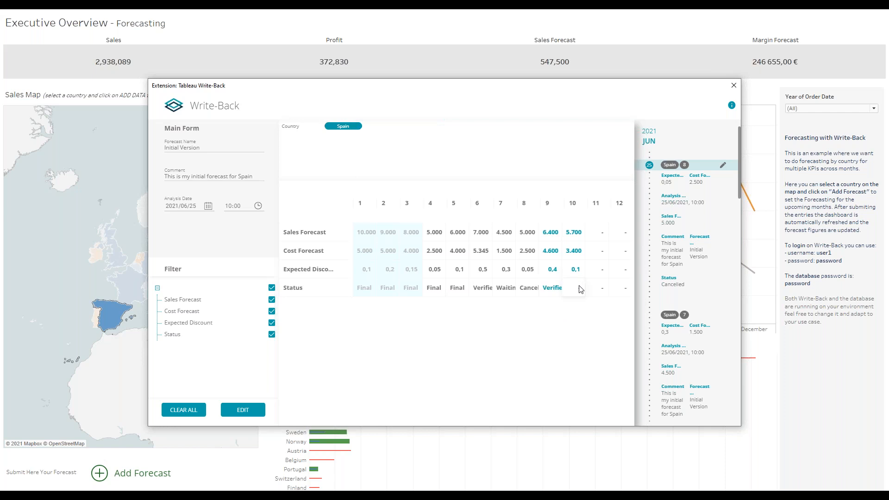
left_click(581, 288)
left_click(582, 314)
left_click(490, 289)
left_click(488, 290)
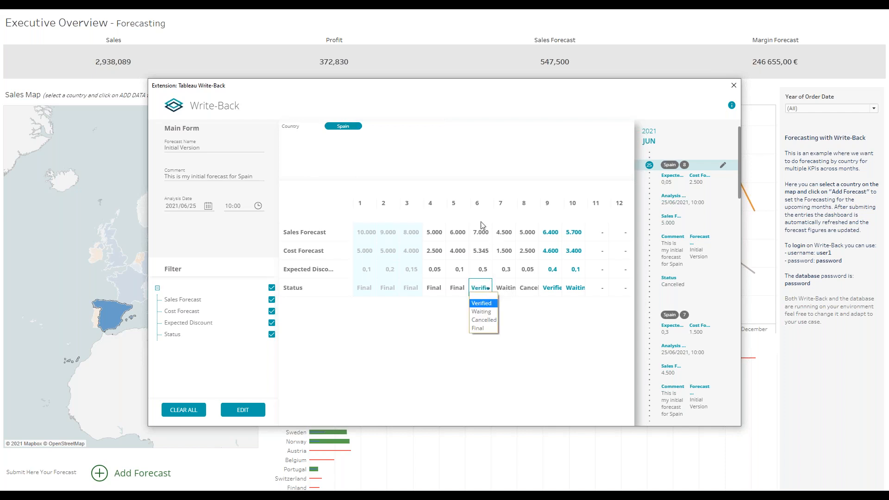
left_click(483, 328)
left_click(510, 288)
left_click(509, 288)
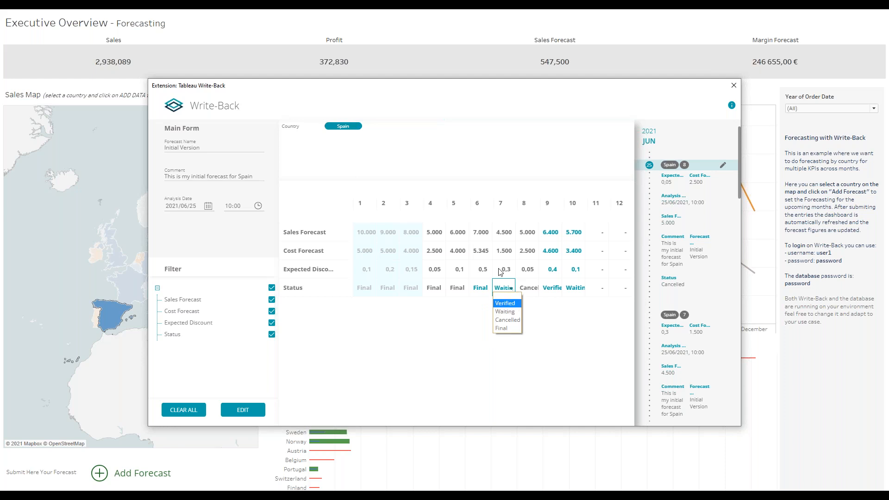
left_click(510, 304)
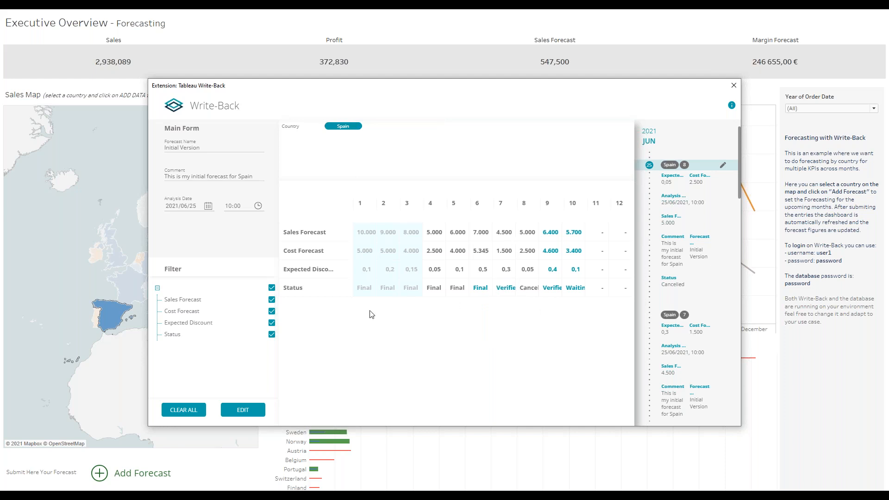
Submit the Spain forecast edits so Sales Forecast refreshes to 559,600.
left_click(240, 411)
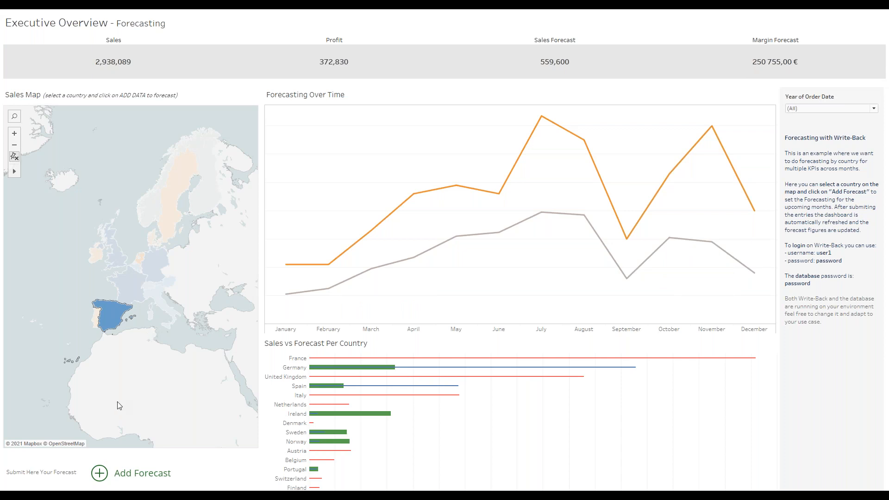
Reopen the Write-Back forecast form and review the saved Spain month 9–10 values.
left_click(99, 474)
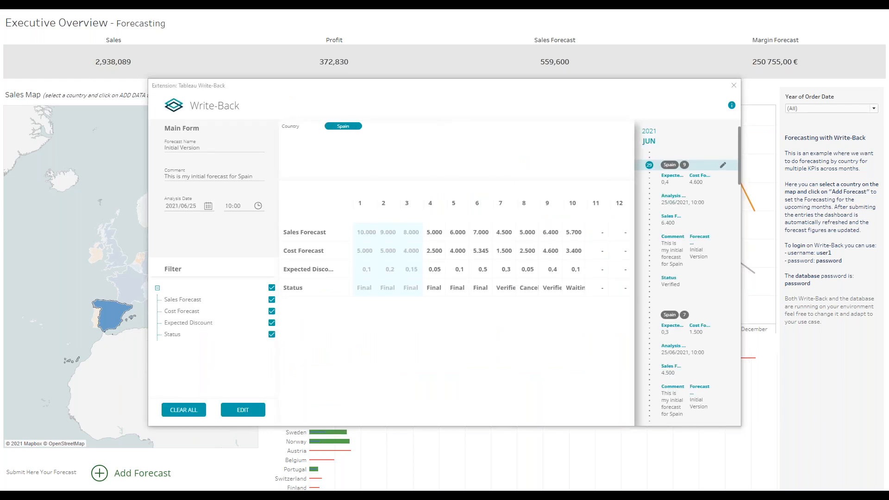
left_click_drag(548, 233, 572, 287)
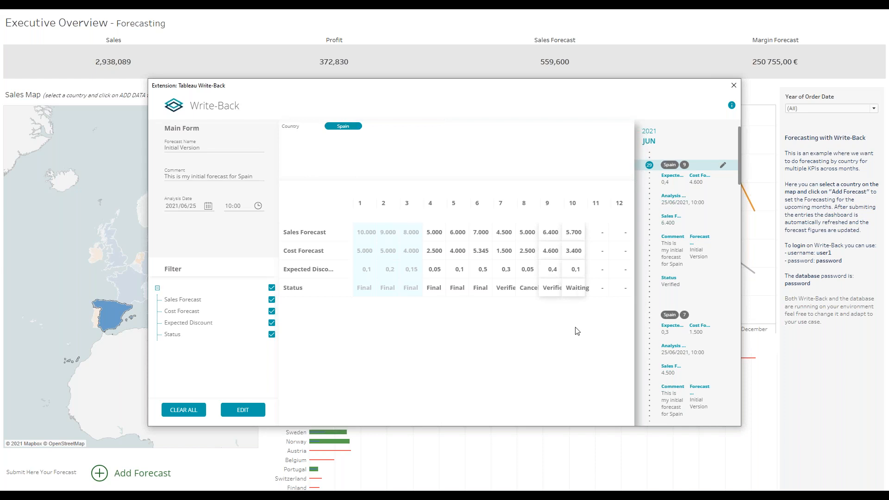
left_click(597, 248)
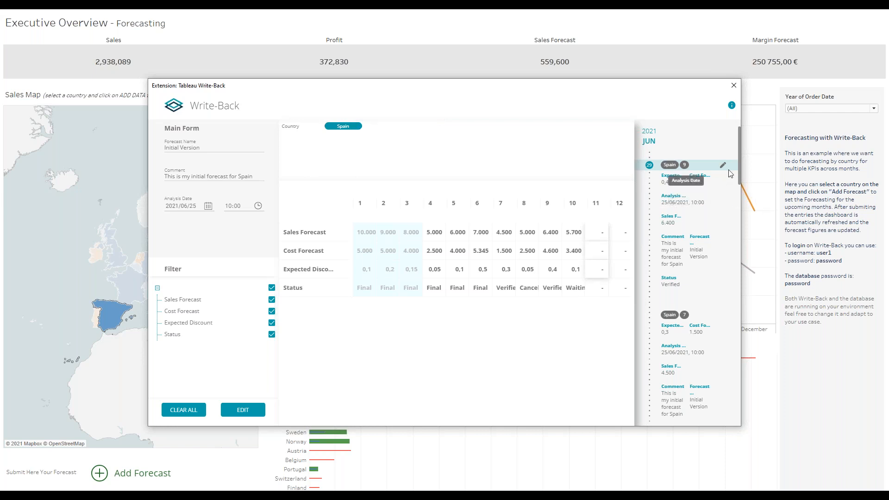
Close the forecast form and tie a new comment to quarter 2 of 2021 on On-Time Shipment Trends.
left_click(734, 86)
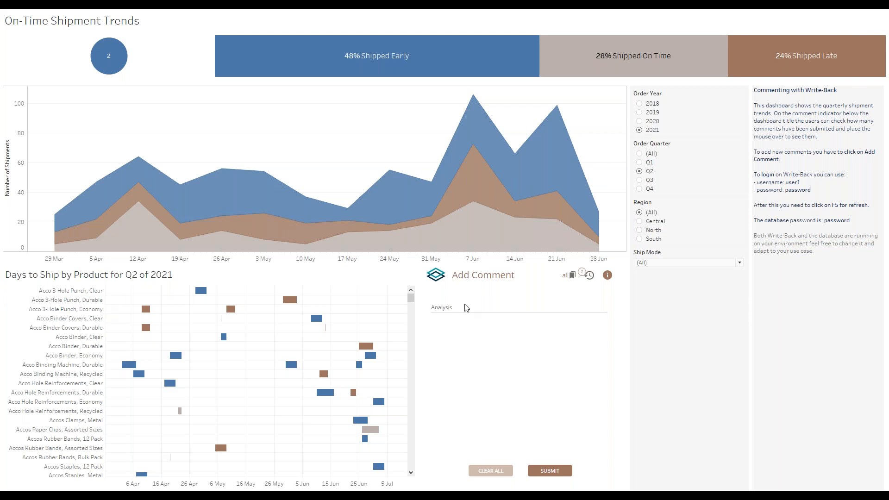
left_click(570, 276)
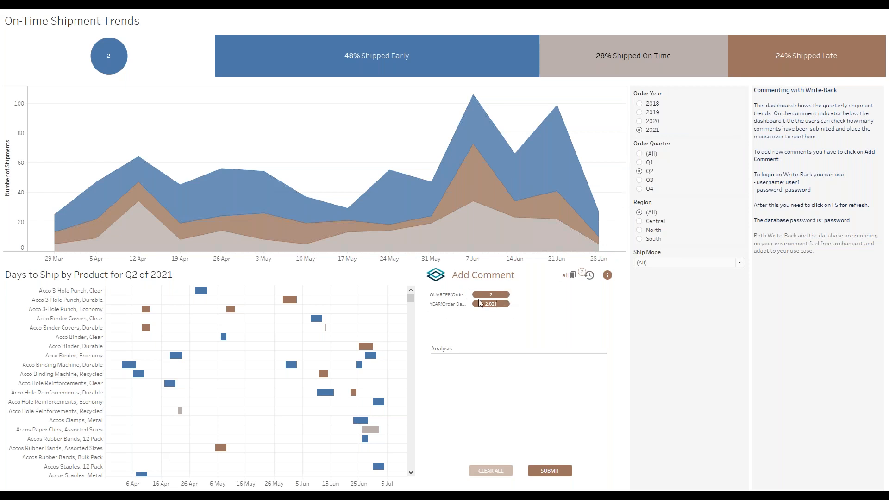
left_click(463, 346)
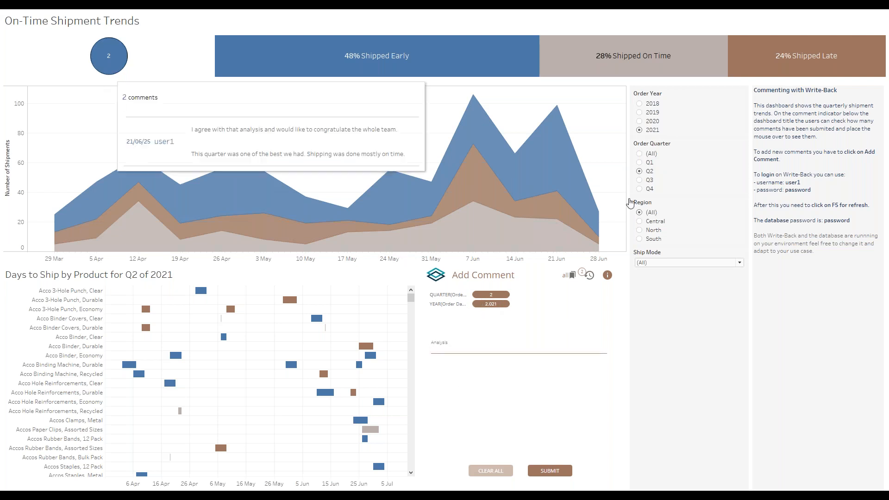
mouse_move(110, 59)
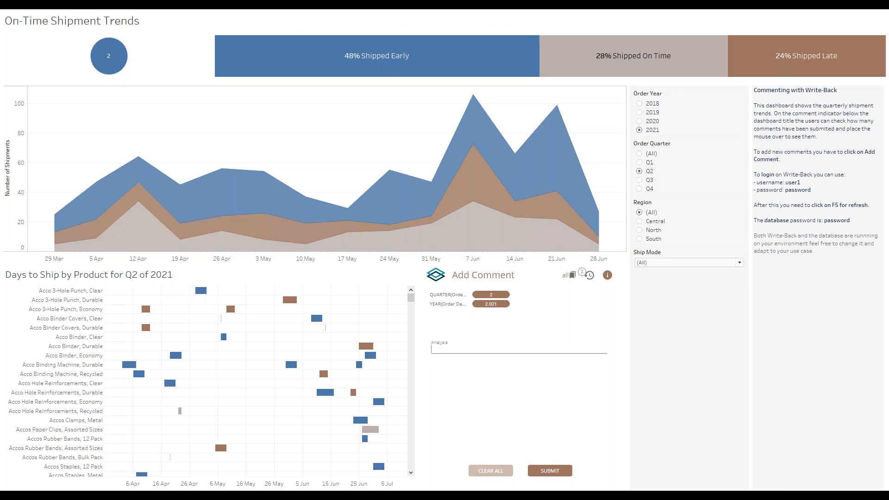
Submit the Analysis comment '24% is late, which is expected' and confirm it on the timeline.
type("24")
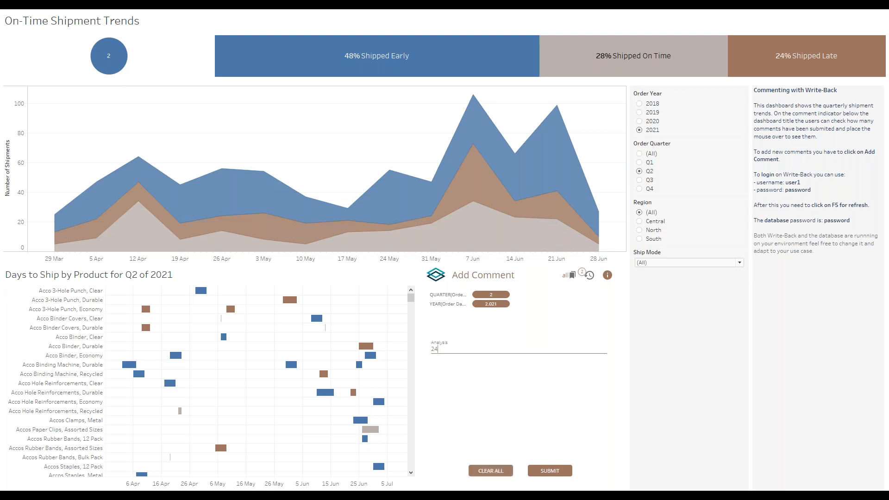
type("% is late, which is expected")
key("Return")
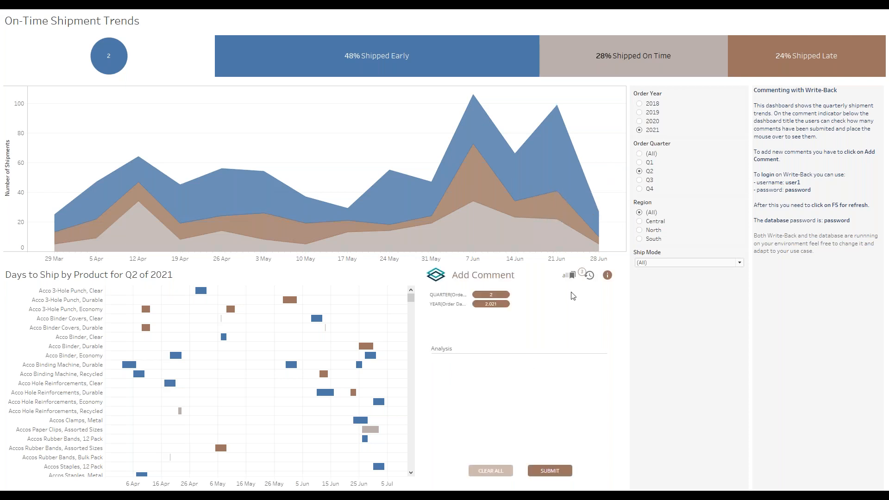
left_click(589, 277)
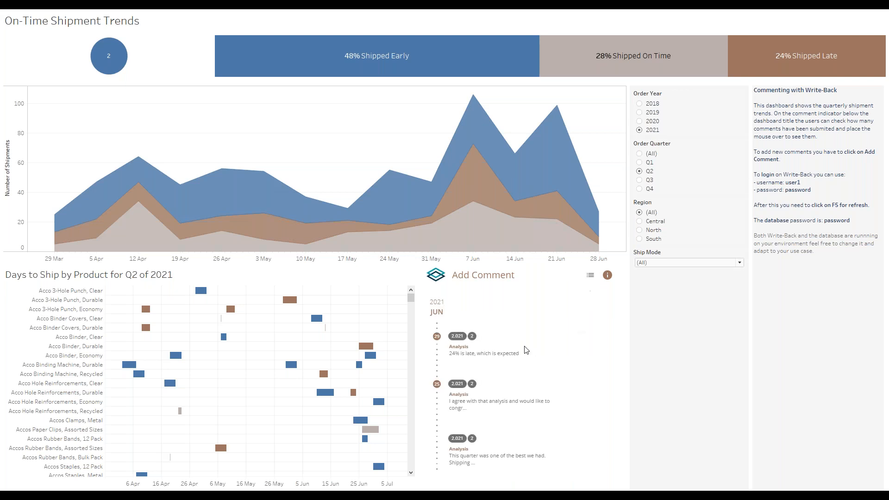
left_click(589, 277)
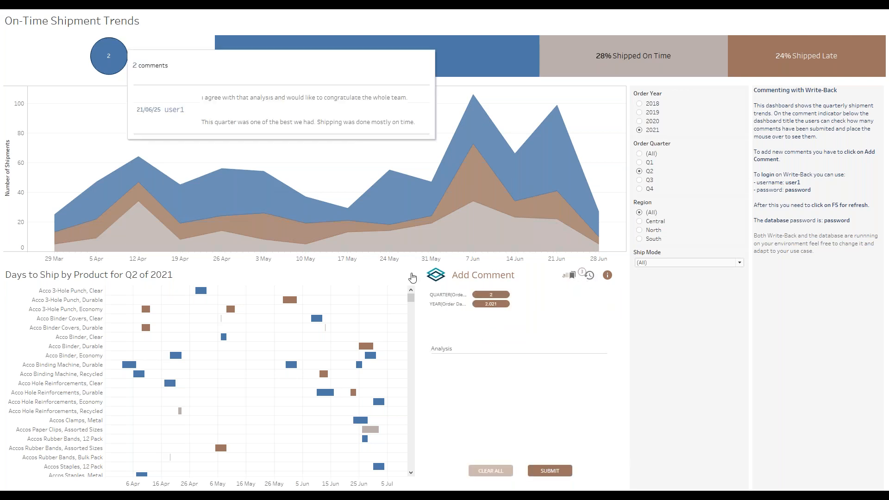
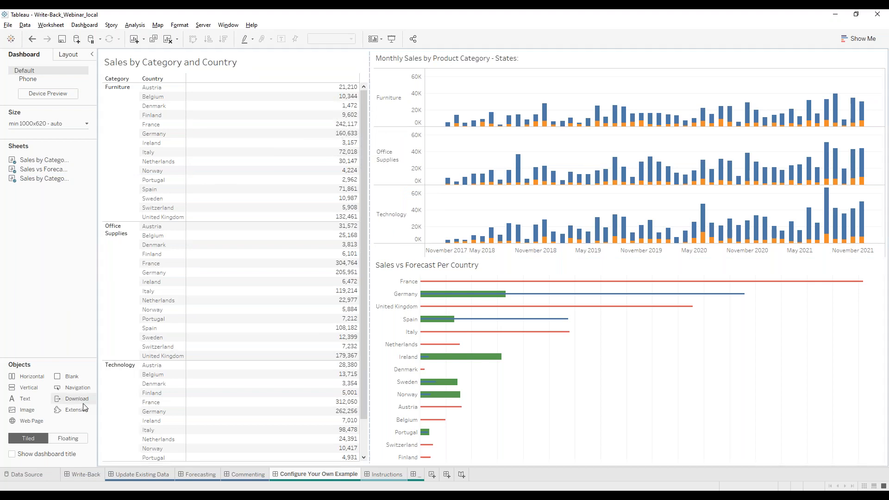
Place an Extension object on the dashboard and load Write-Back_Webinar_local.trex from the WEBINAR folder.
left_click_drag(84, 410, 369, 238)
left_click(263, 323)
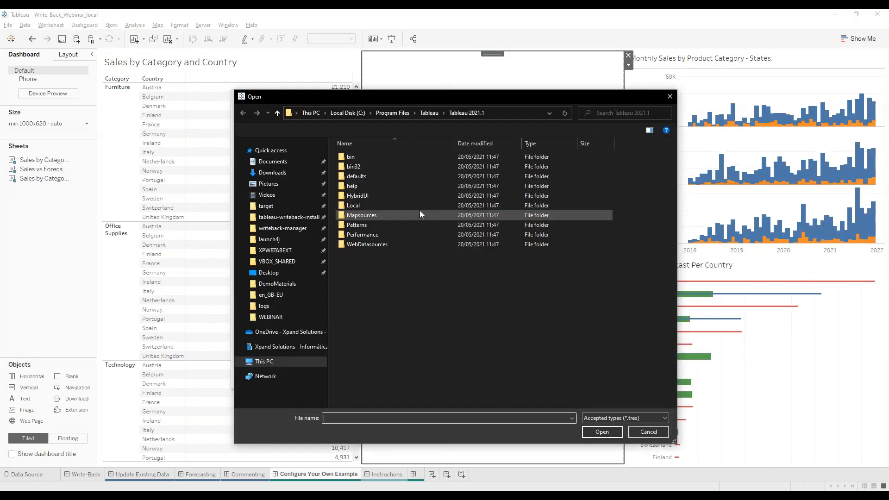
left_click(273, 317)
left_click(365, 167)
left_click(602, 432)
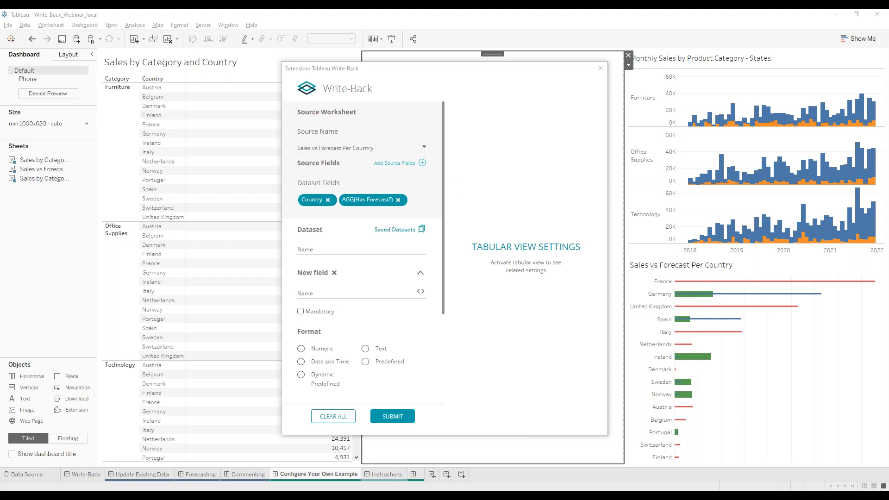
Use Sales by Category and Country as the source worksheet and drop the SUM(Sales) field.
left_click(331, 149)
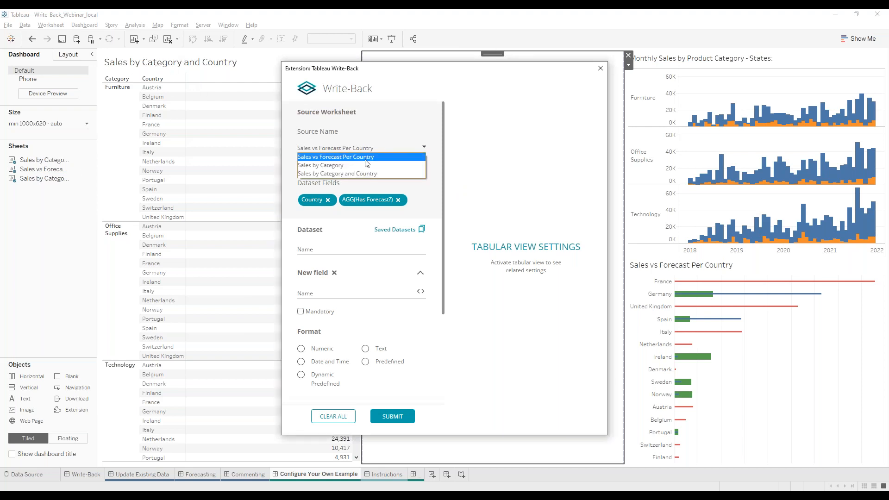
left_click(321, 174)
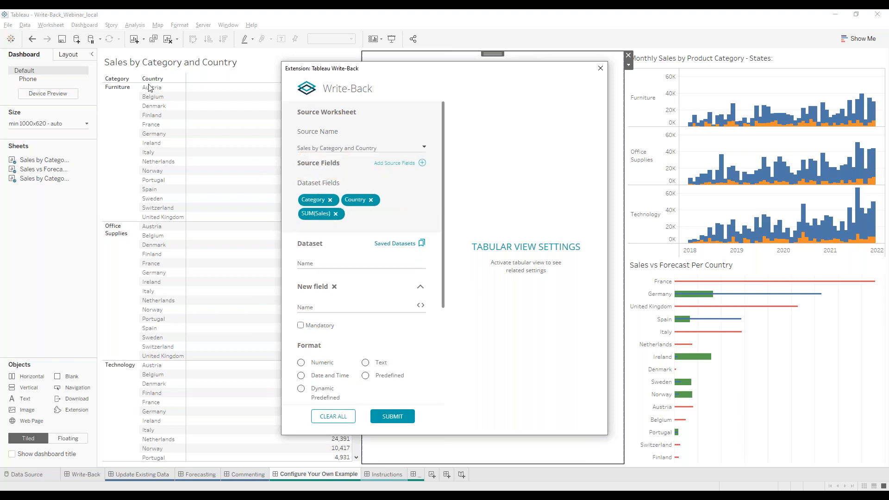
left_click(335, 214)
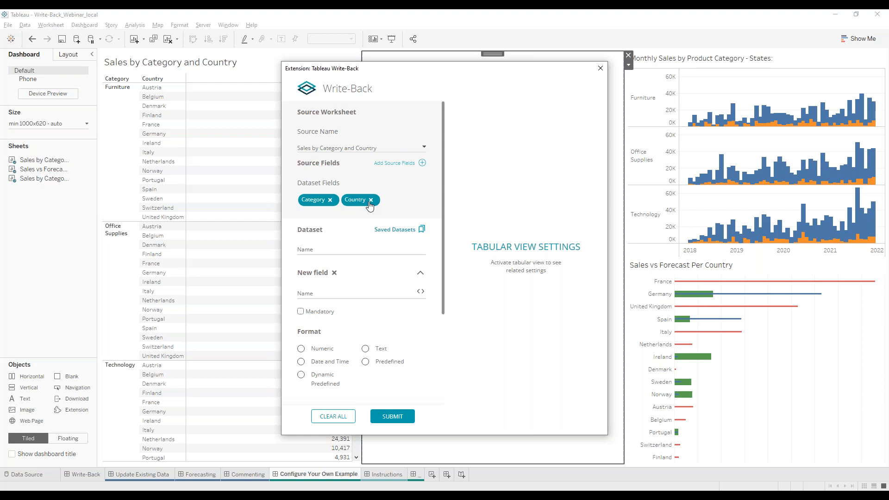
Name the dataset Fixed Sales and add a Numeric field called Sales Fixed.
left_click(333, 250)
type("Fixed Sales")
left_click(325, 292)
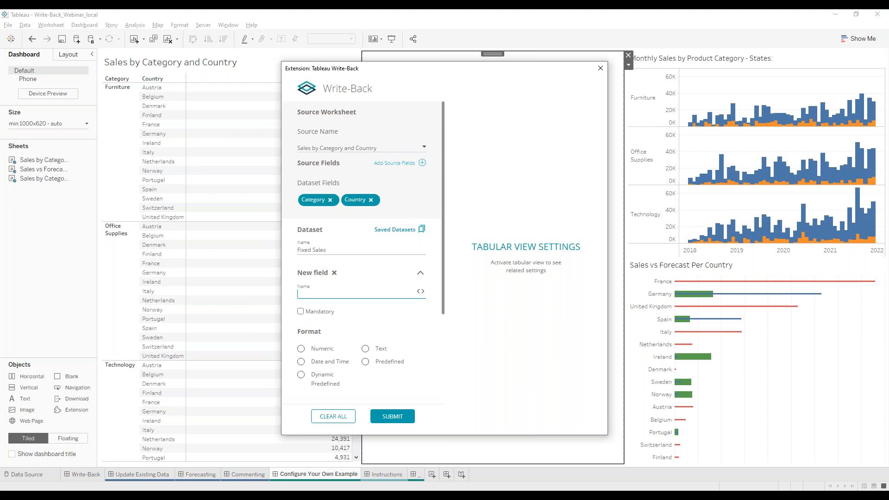
type("Sales Fixed")
scroll(340, 295, "down", 1)
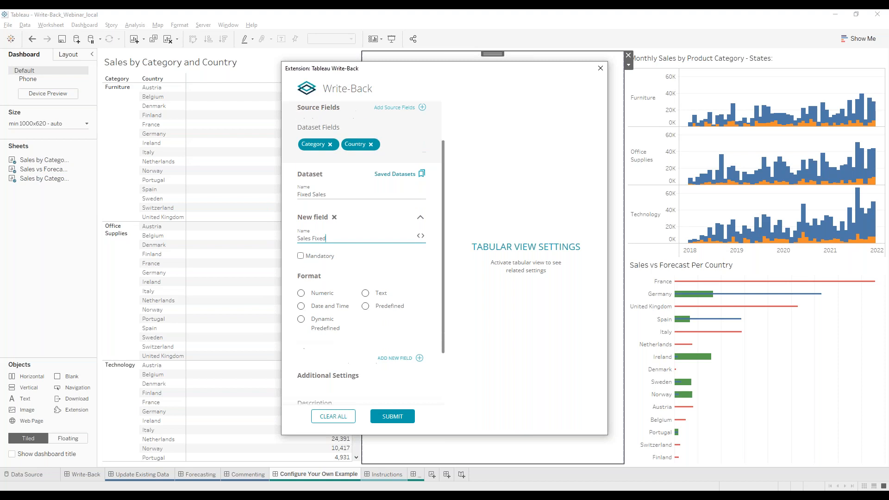
left_click(302, 295)
left_click_drag(412, 69, 515, 61)
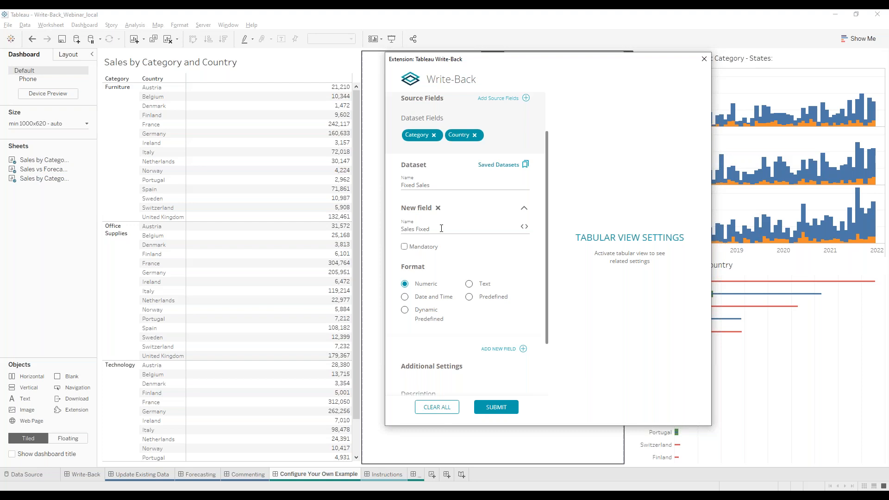
Add a Status field with predefined values Approved and Urgent.
scroll(451, 217, "down", 2)
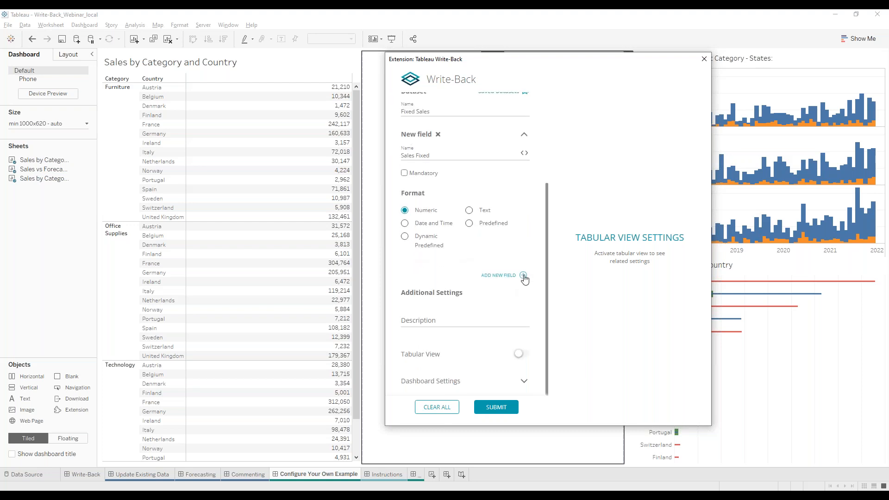
left_click(523, 276)
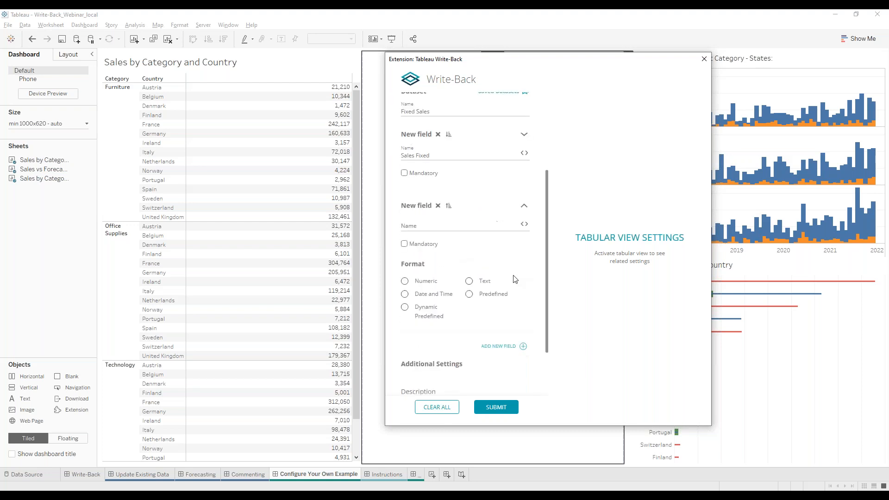
left_click(443, 224)
type("Status")
left_click(469, 294)
scroll(463, 299, "down", 1)
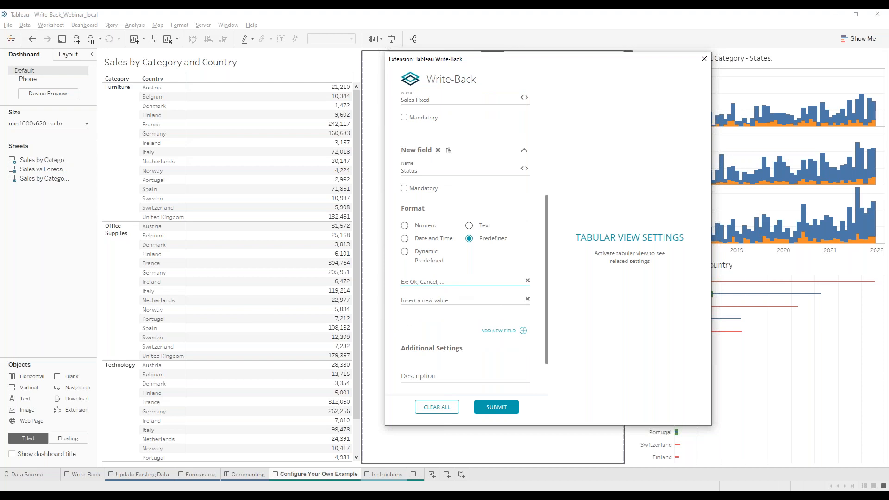
type("Approved")
key("Tab")
type("Urgent")
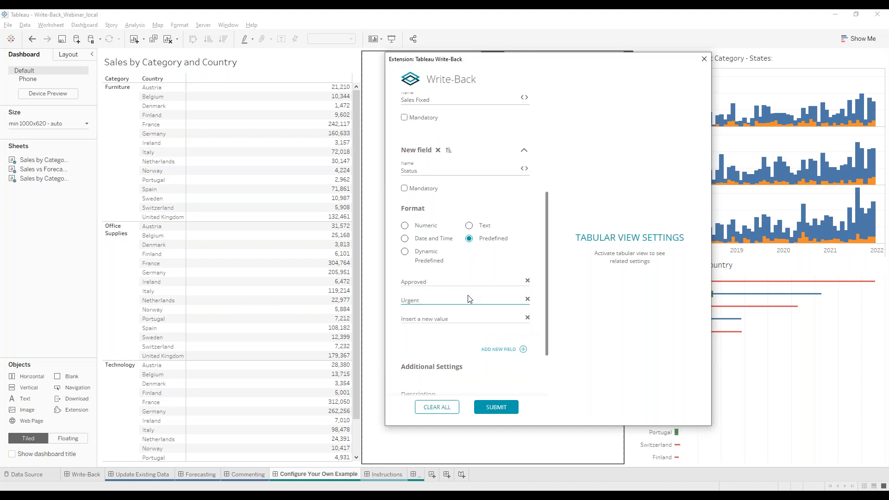
Add a Text field named Comment and submit the write-back dataset.
scroll(481, 282, "down", 2)
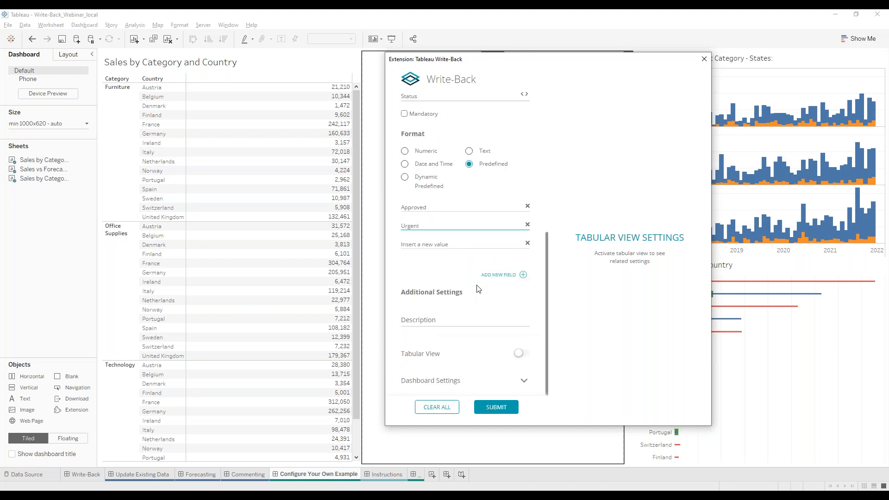
left_click(522, 274)
left_click(452, 167)
type("Comment")
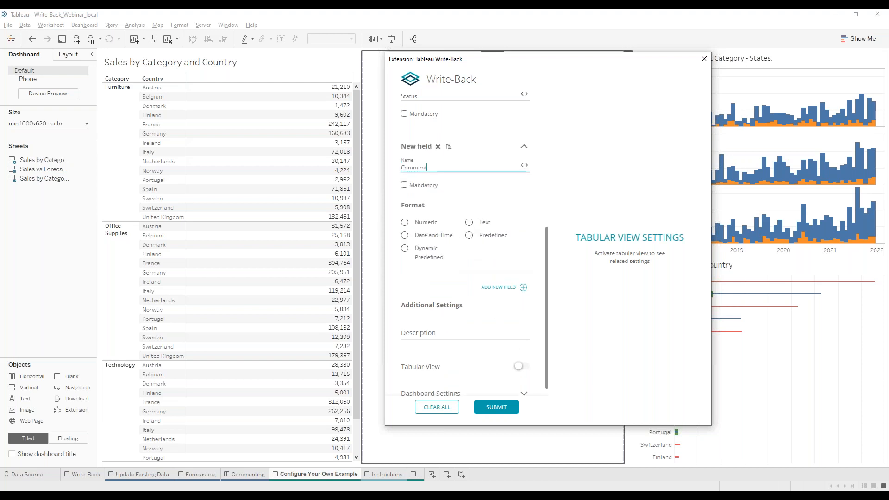
left_click(469, 223)
left_click(493, 410)
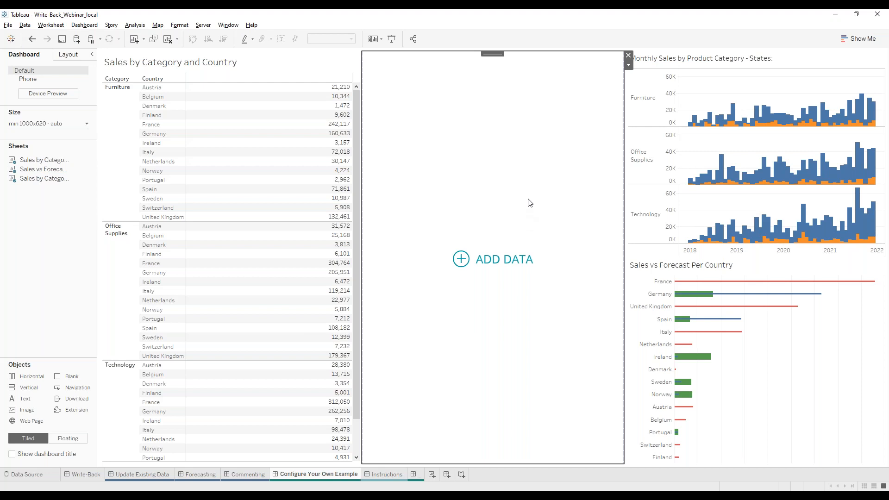
Open the write-back Add Data form for the Furniture/Austria mark.
left_click(326, 89)
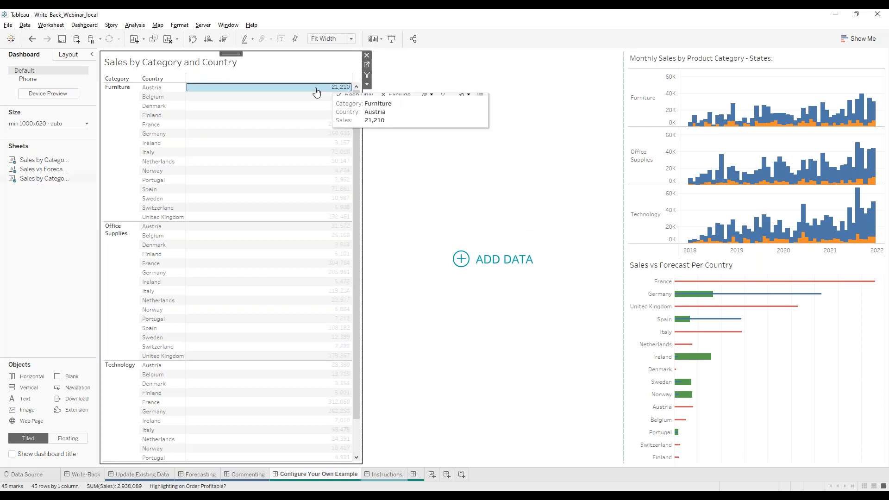
left_click(464, 267)
left_click_drag(418, 125, 611, 99)
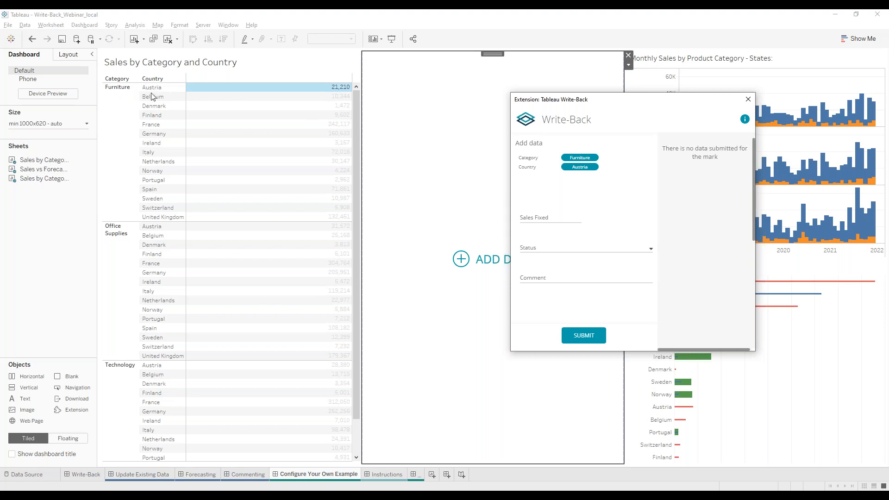
double_click(539, 225)
left_click(593, 232)
Enter Sales Fixed 20000, status Approved, comment 'Just slight change', then close the form.
left_click(555, 217)
type("20000")
left_click(578, 247)
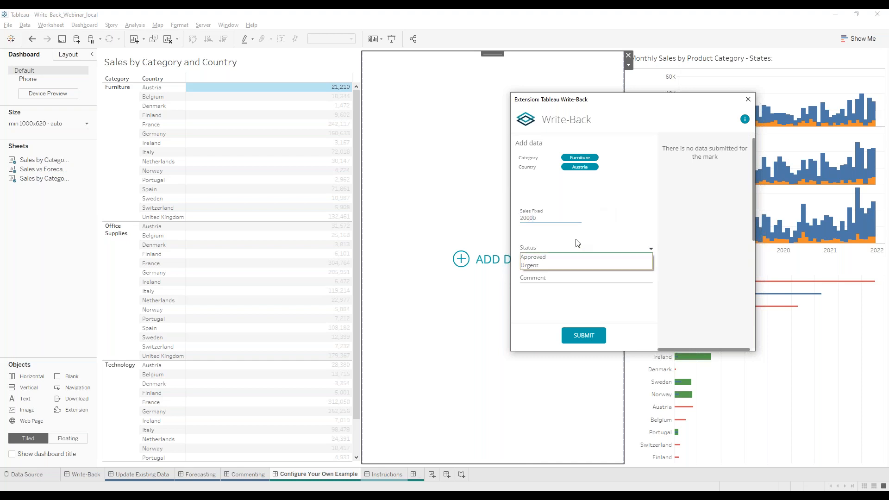
left_click(552, 255)
left_click(555, 278)
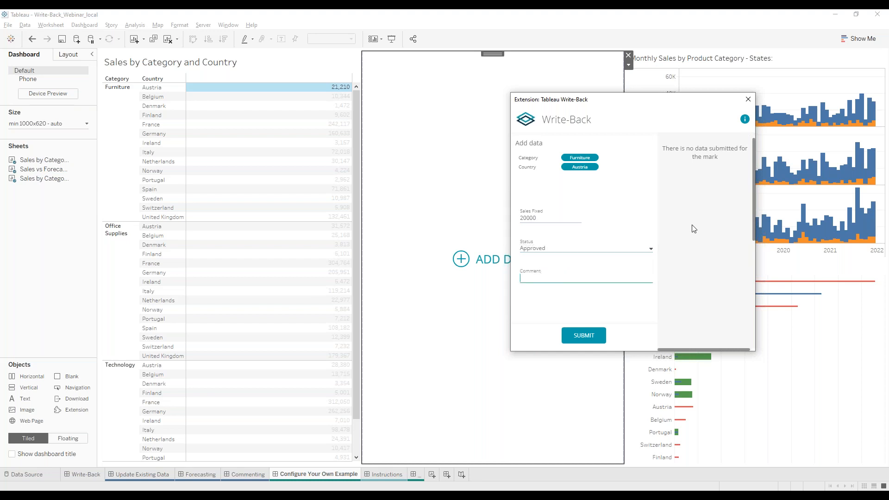
type("Just slight change")
key("Return")
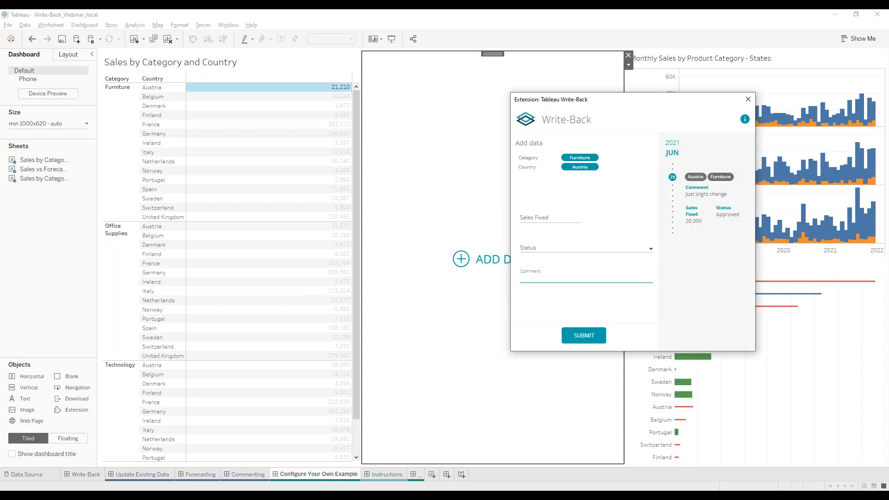
left_click(707, 283)
left_click(748, 99)
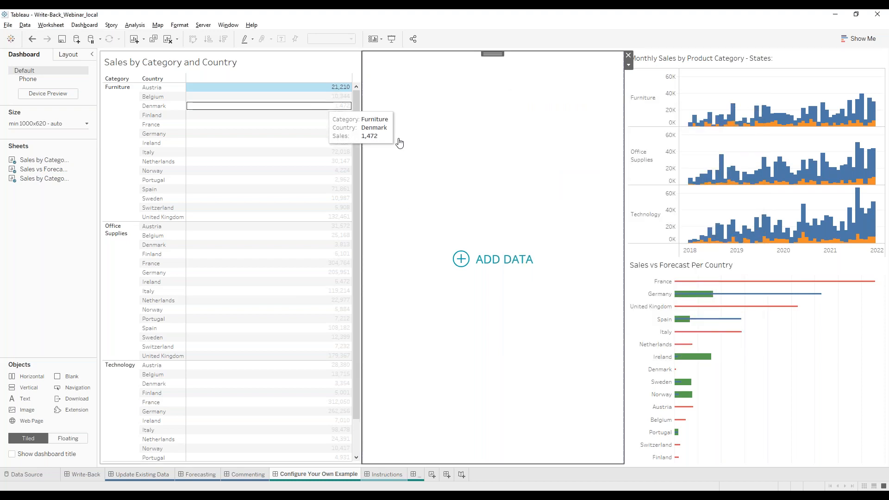
Dismiss the Furniture/Denmark form and choose Configure... from the extension's dropdown menu.
left_click(323, 105)
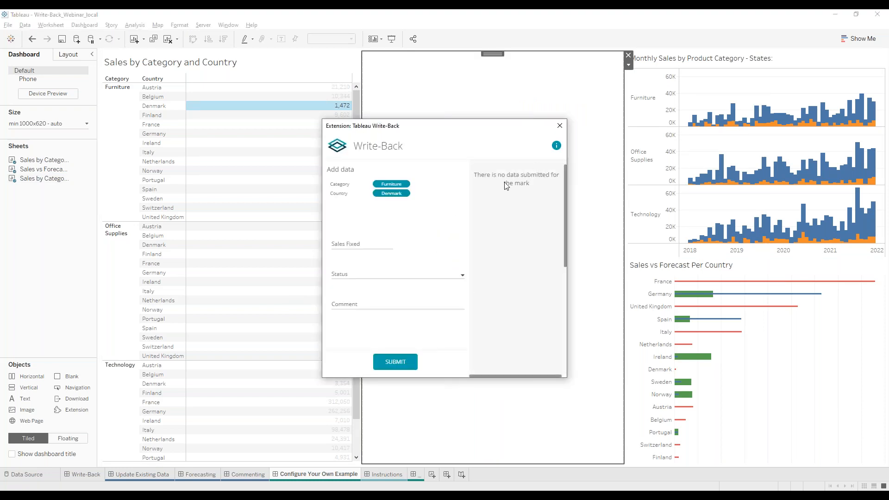
left_click(560, 126)
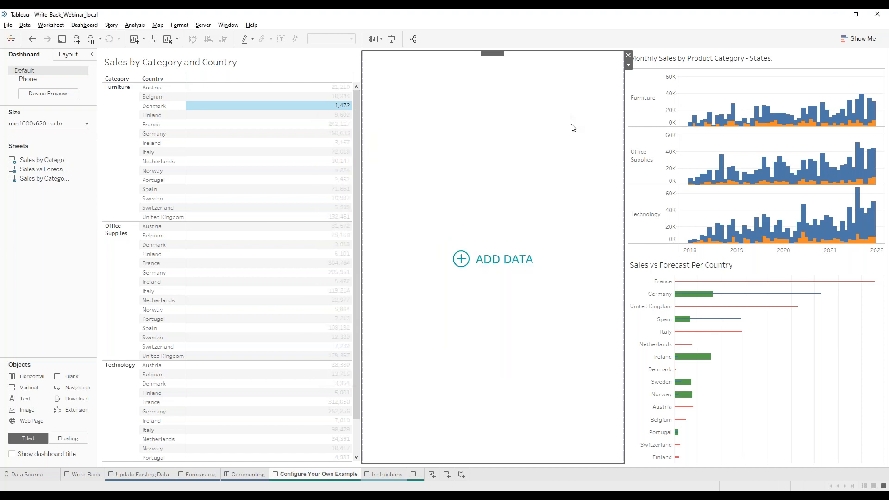
left_click(628, 65)
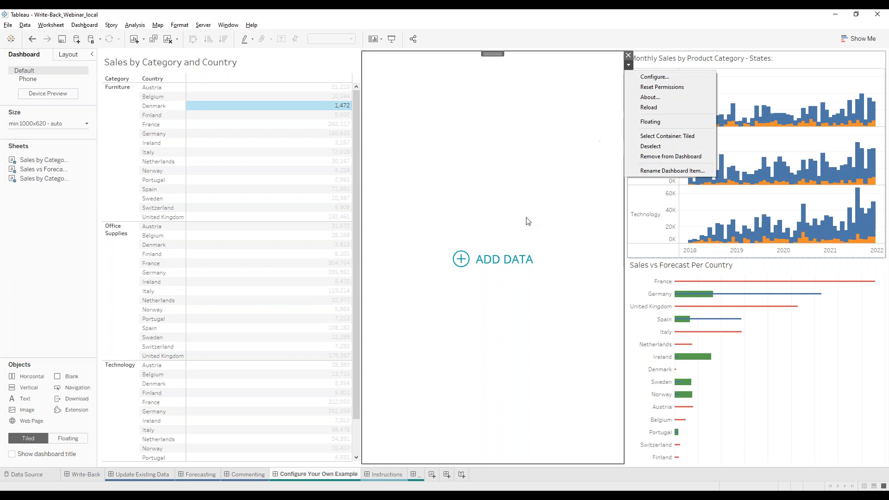
left_click(654, 77)
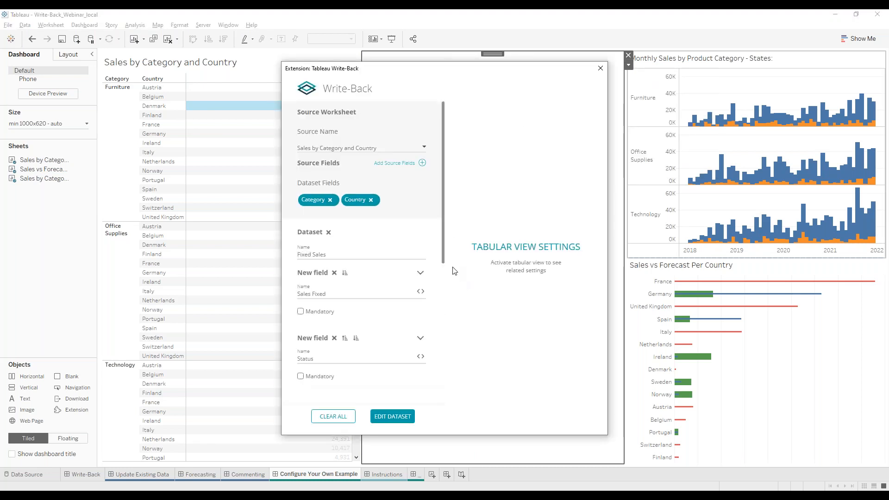
Paste a description into the Fixed Sales dataset description field.
left_click_drag(444, 238, 438, 386)
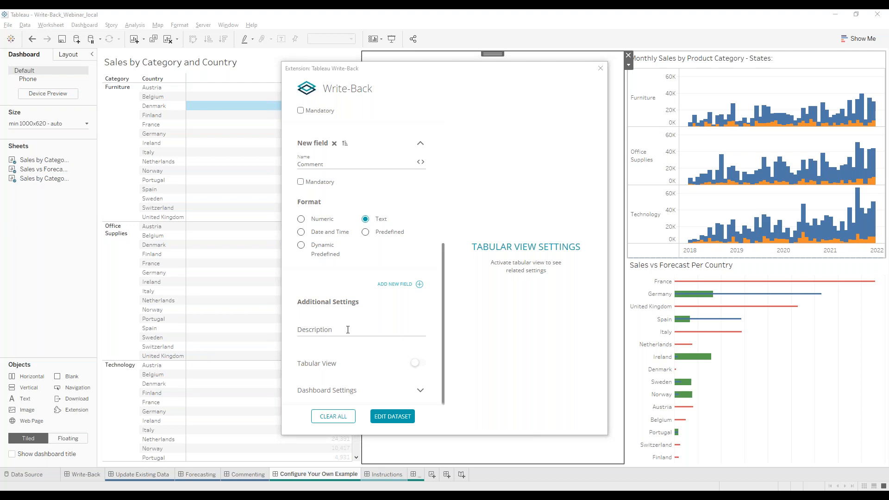
left_click(348, 330)
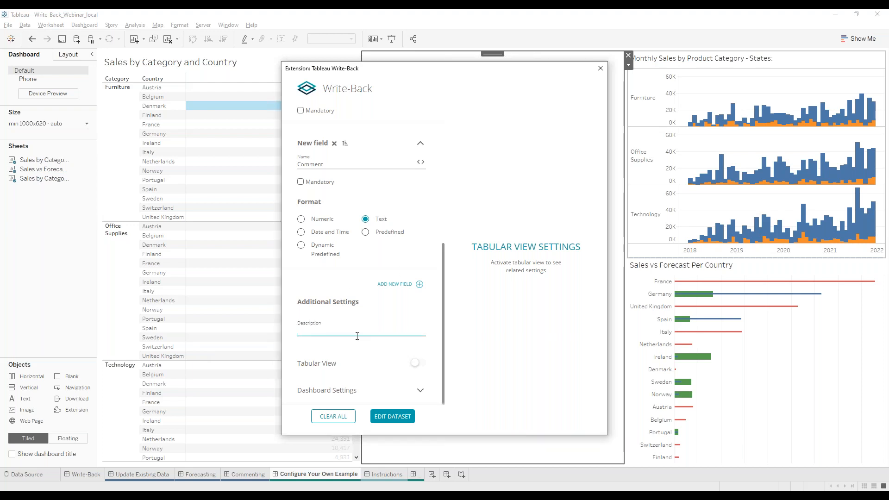
key("ctrl+v")
key("Home")
key("End")
Tick Inline Form in Dashboard Settings and expand Status to check its Approved/Urgent values.
left_click(421, 392)
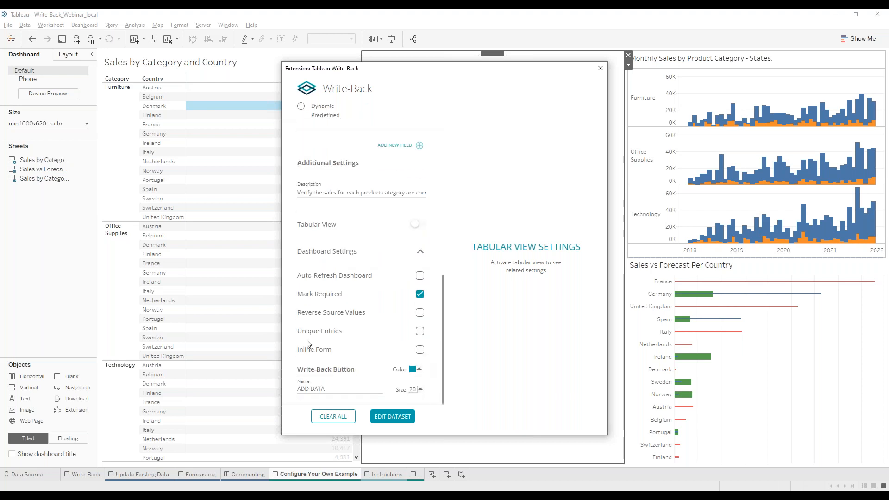
left_click(421, 351)
scroll(437, 343, "up", 1)
scroll(437, 343, "up", 1)
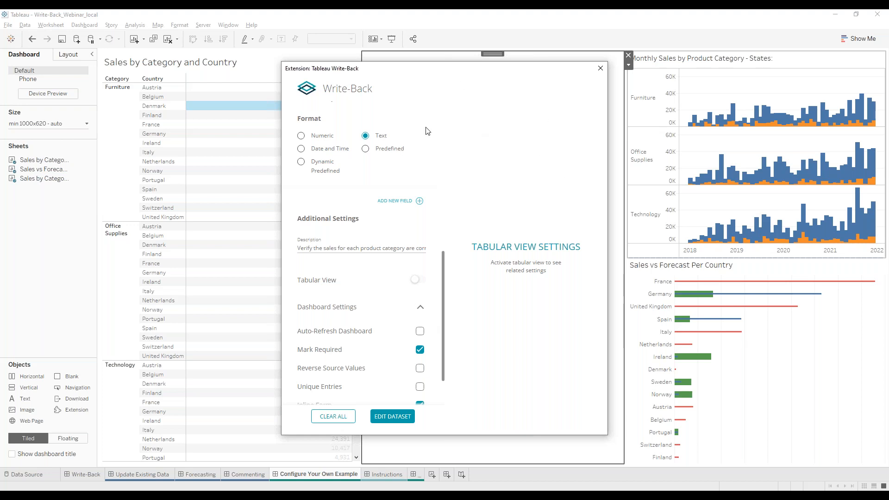
scroll(397, 321, "up", 4)
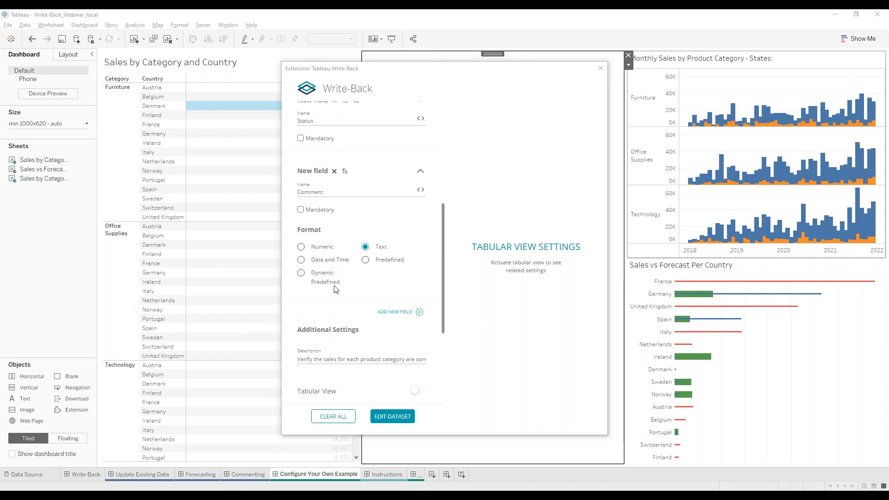
scroll(409, 216, "up", 1)
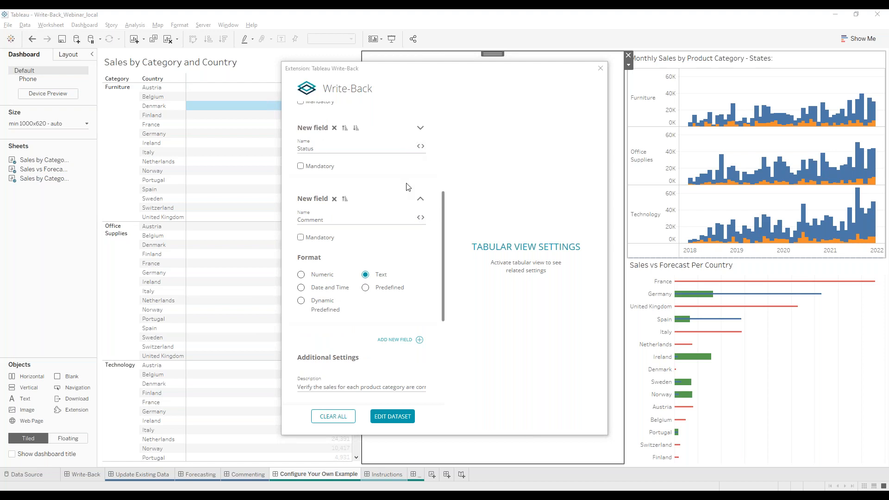
scroll(409, 187, "up", 3)
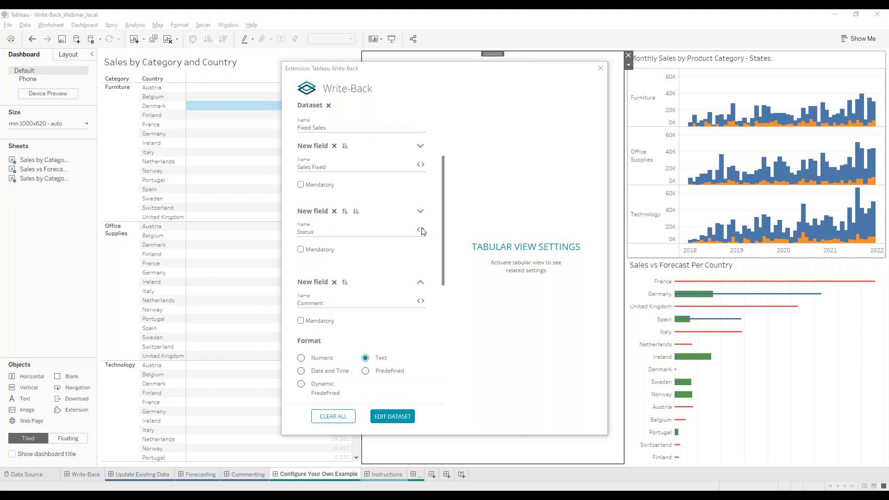
left_click(420, 211)
scroll(409, 253, "down", 7)
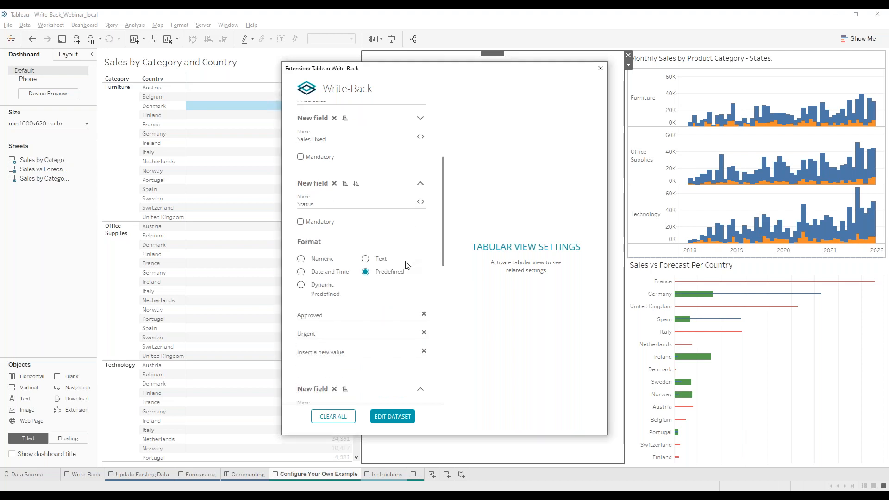
Give the Comment field the display condition [Status] = 'Urgent' and apply it.
left_click(420, 241)
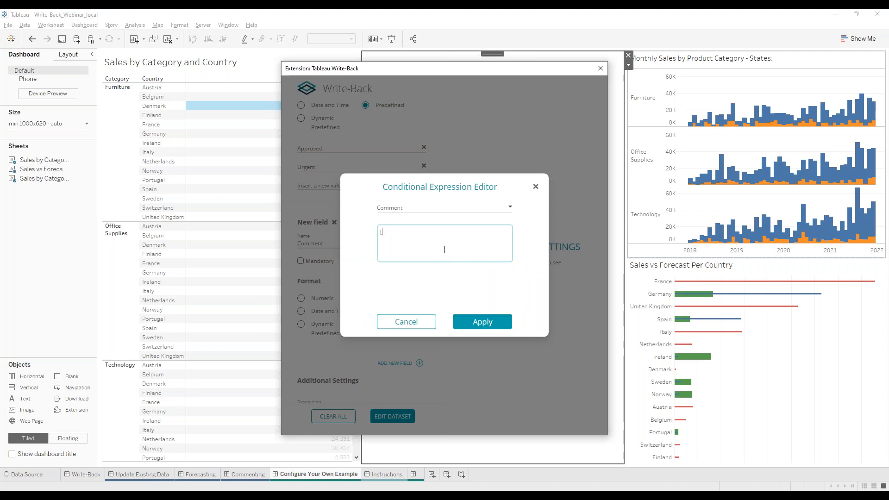
type("[S")
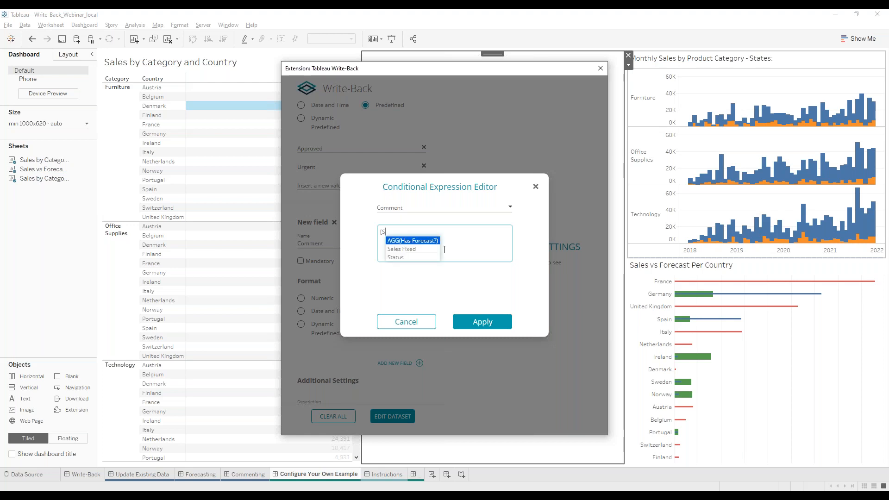
type("tatus] = 'Urgent")
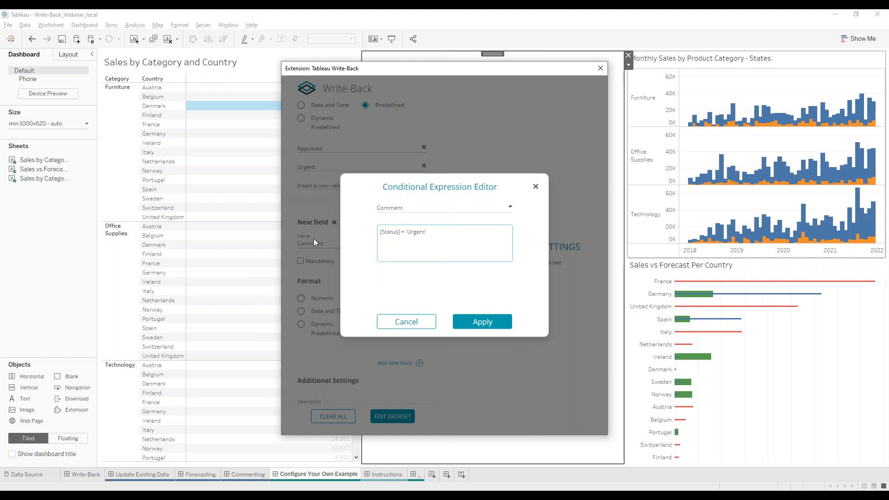
left_click(495, 322)
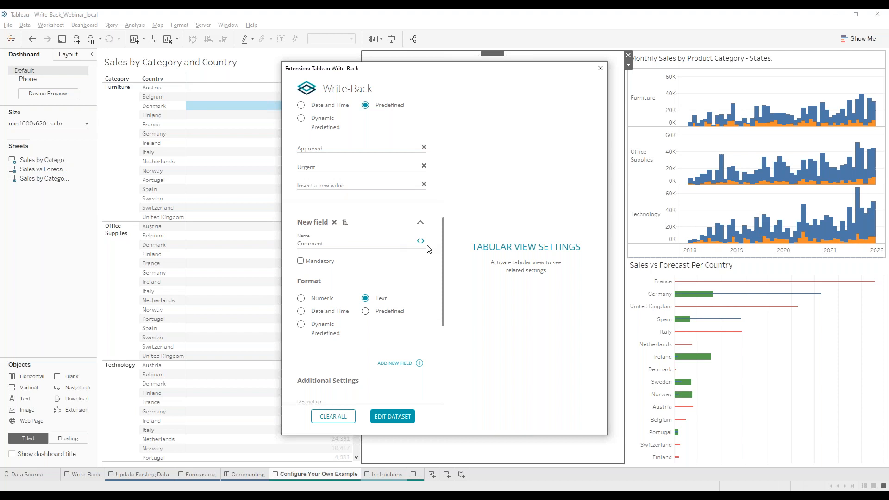
scroll(417, 259, "down", 7)
Save the dataset, enable selected-mark loading, and pick the Furniture/Ireland mark for the form.
left_click(392, 416)
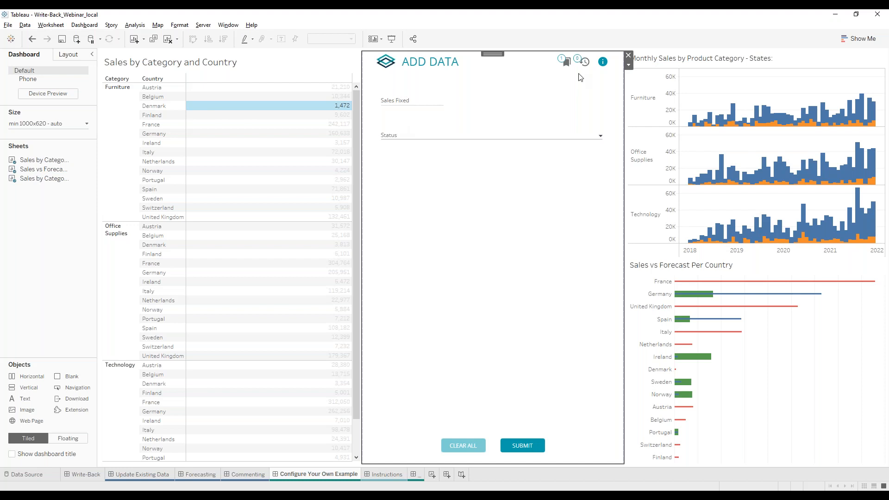
left_click(566, 63)
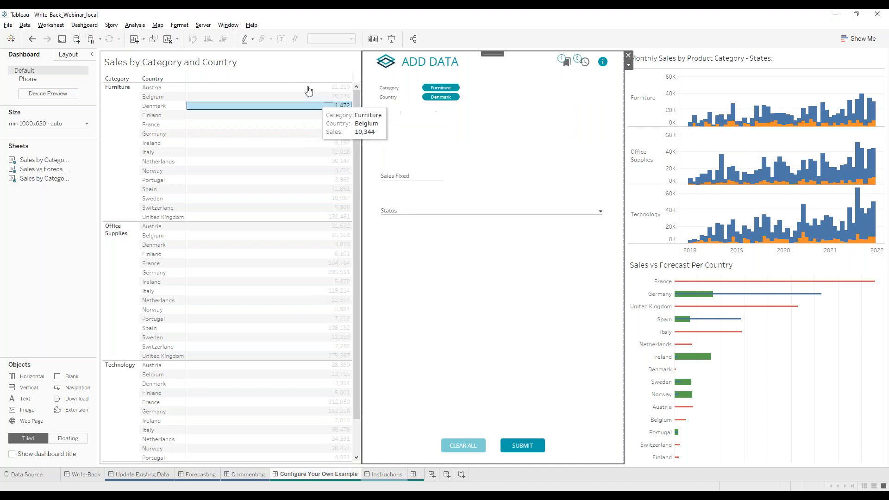
left_click(307, 124)
left_click(337, 143)
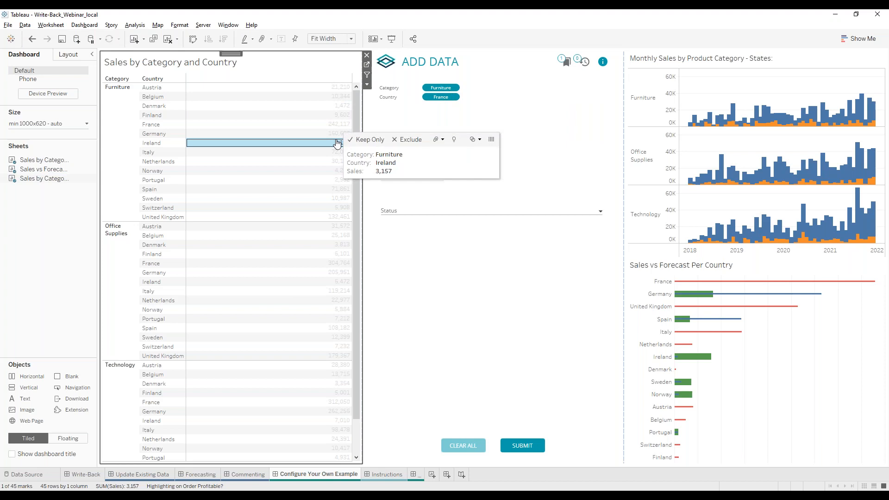
left_click(484, 257)
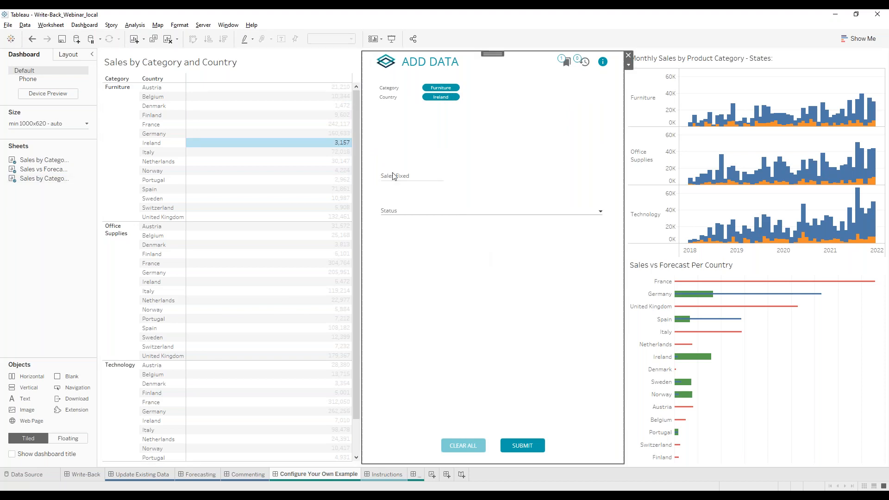
left_click(406, 181)
Enter Sales Fixed 10200, choose Urgent status, write a comment, and submit the Ireland row.
mouse_move(284, 154)
mouse_move(342, 145)
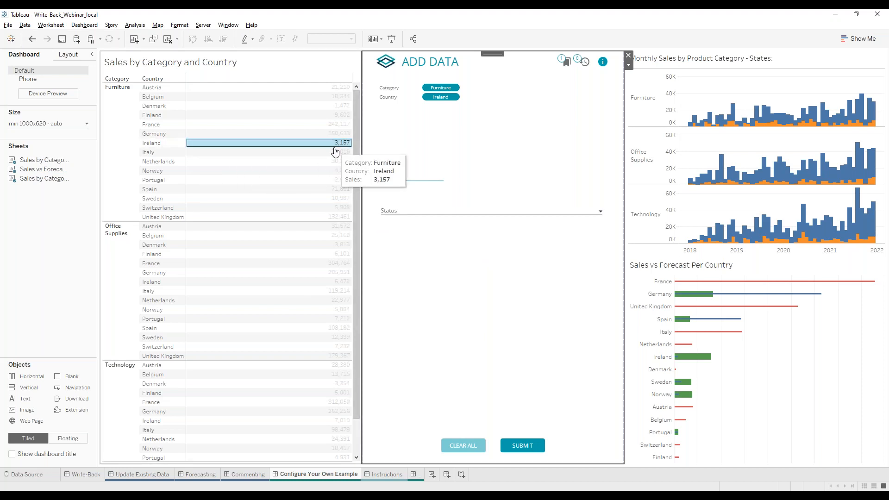
type("10200")
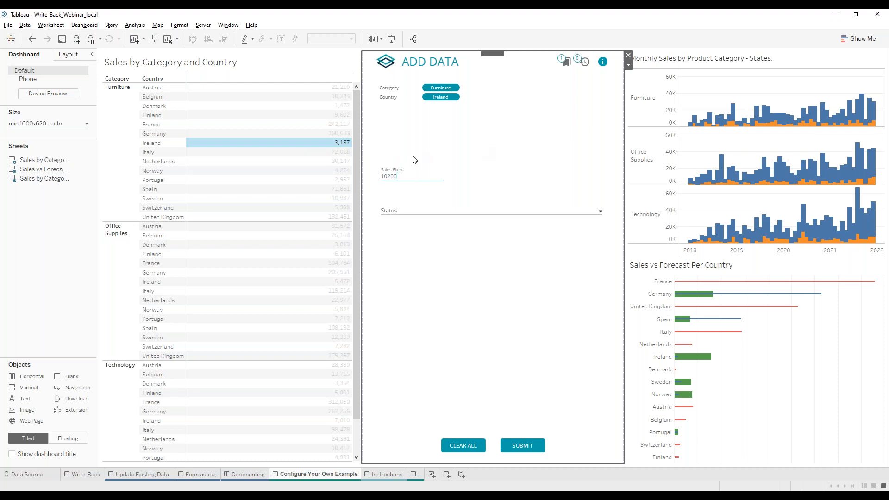
left_click(397, 211)
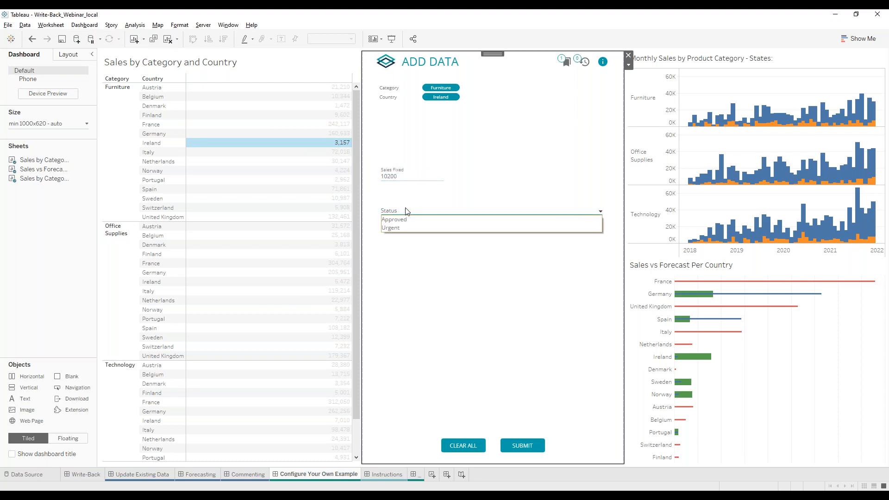
left_click(397, 228)
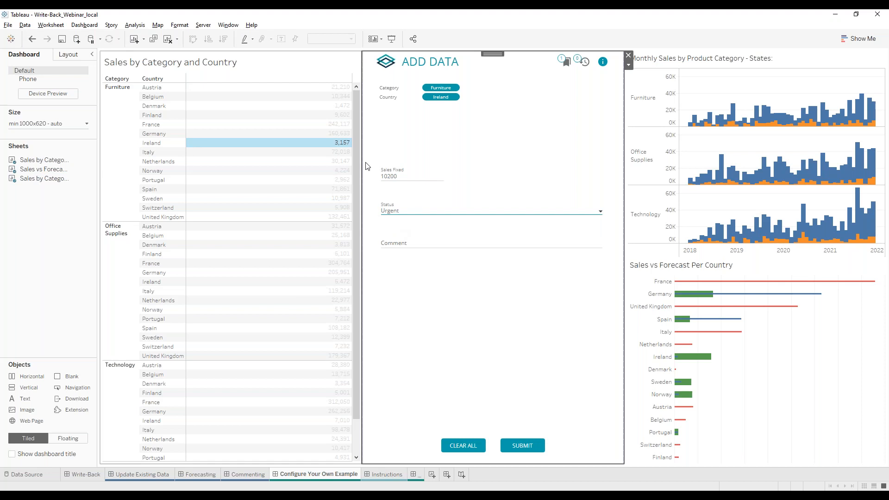
left_click(393, 241)
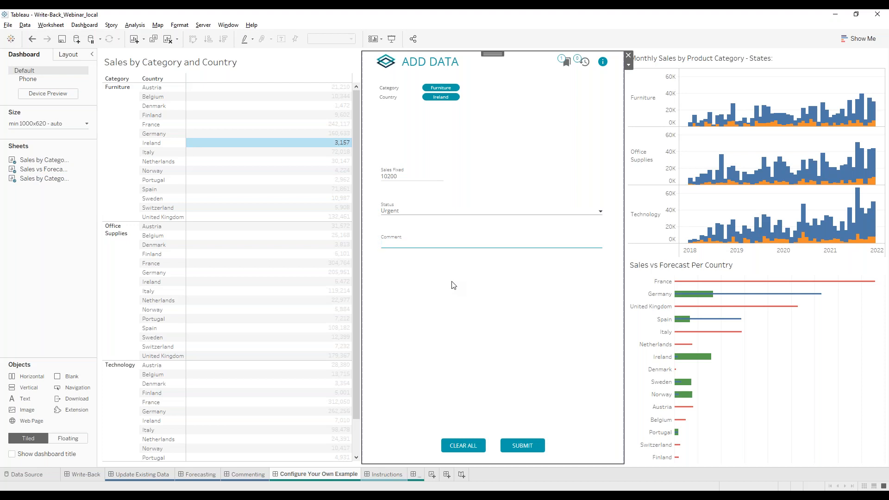
type("he large di")
left_click(521, 446)
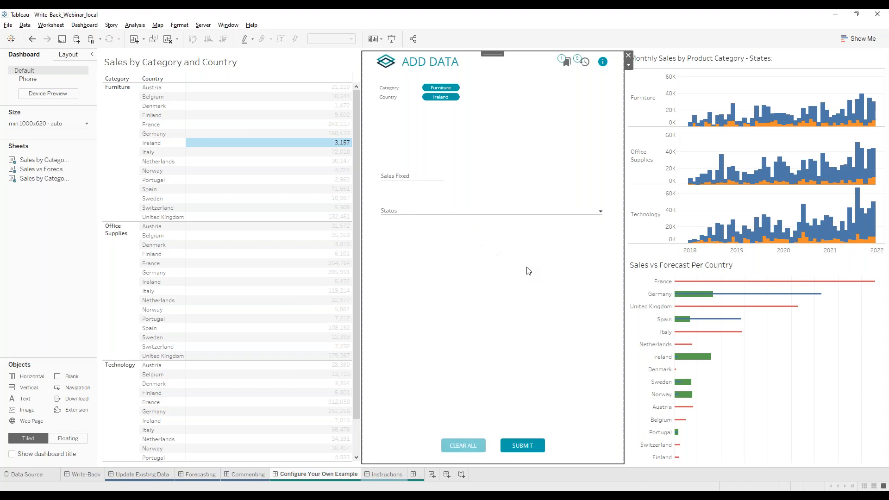
Check the submission history for the Ireland entry, return to the form, and deselect the Ireland mark.
left_click(586, 66)
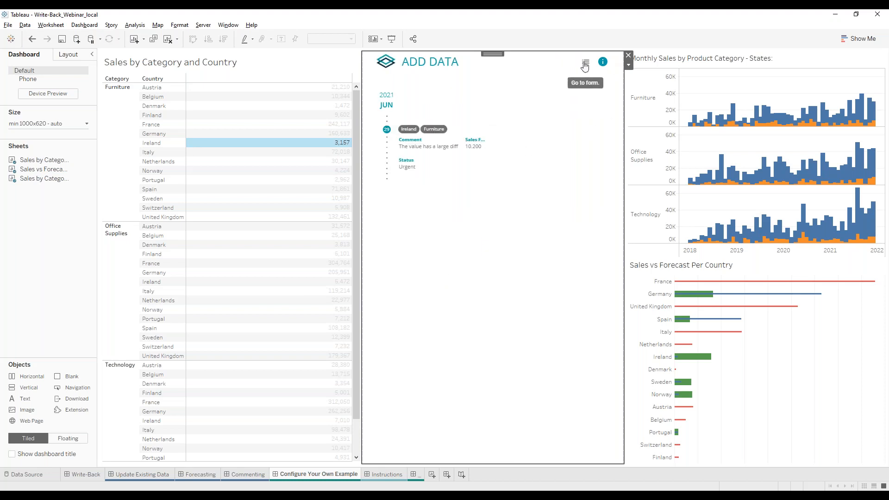
left_click(584, 63)
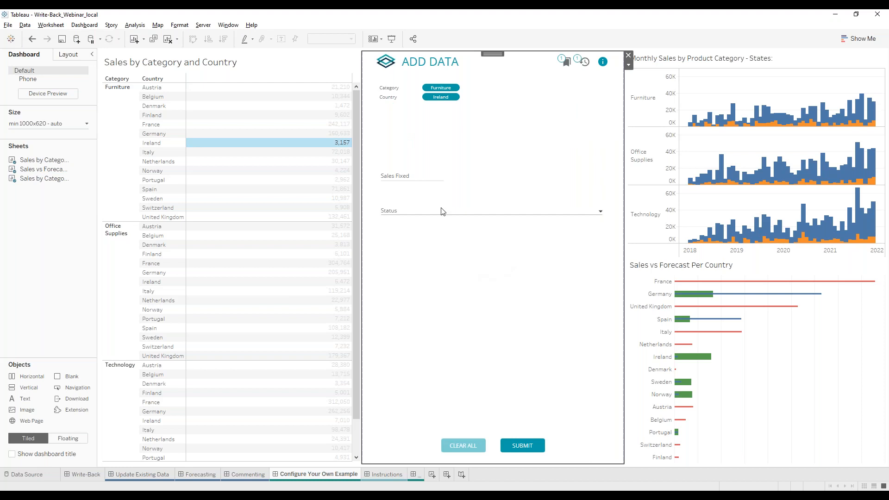
left_click(340, 143)
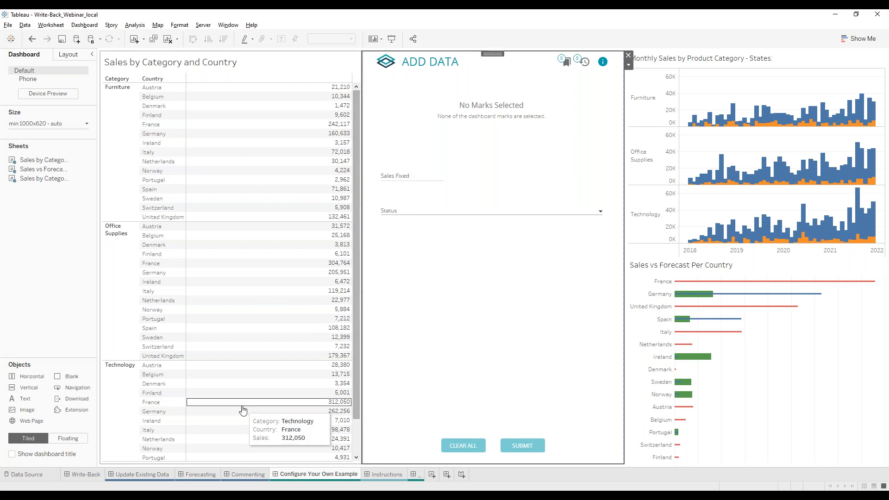
Switch the Data Source page to the Sample - EU Superstore Extract source.
left_click(45, 474)
left_click(139, 43)
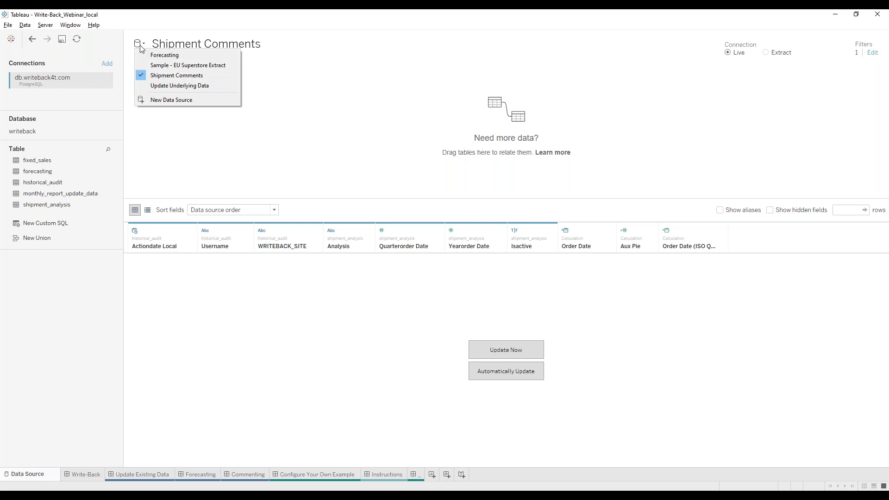
left_click(148, 66)
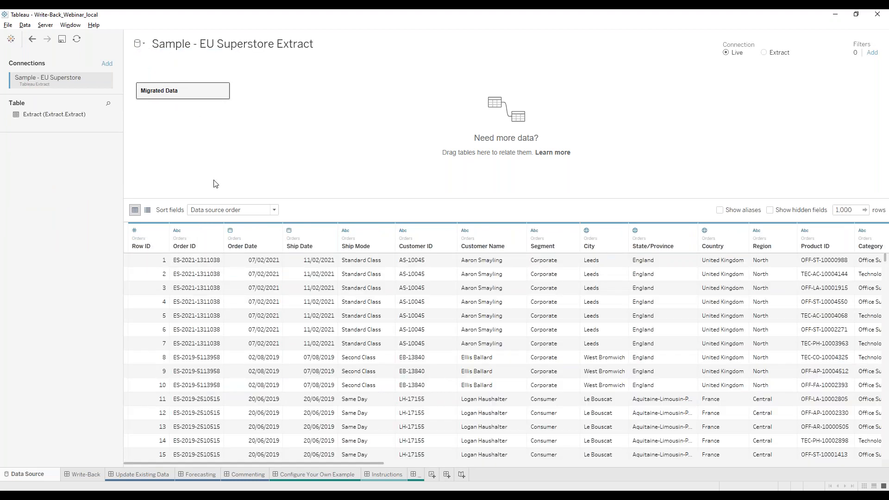
Add a PostgreSQL connection to the localhost writeback database and sign in with the password.
left_click(108, 64)
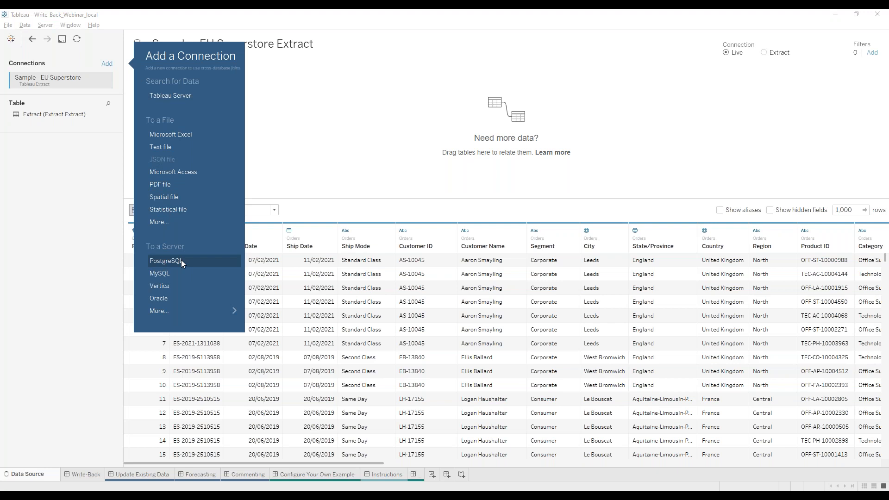
left_click(182, 260)
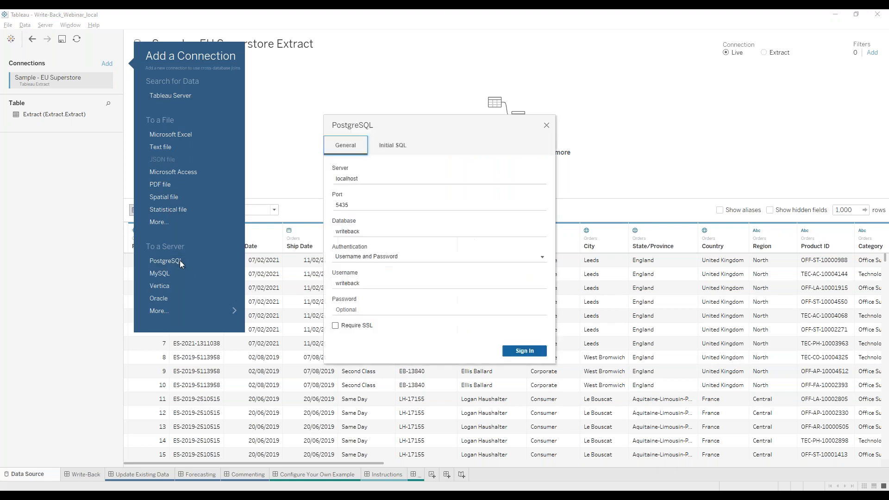
left_click(369, 310)
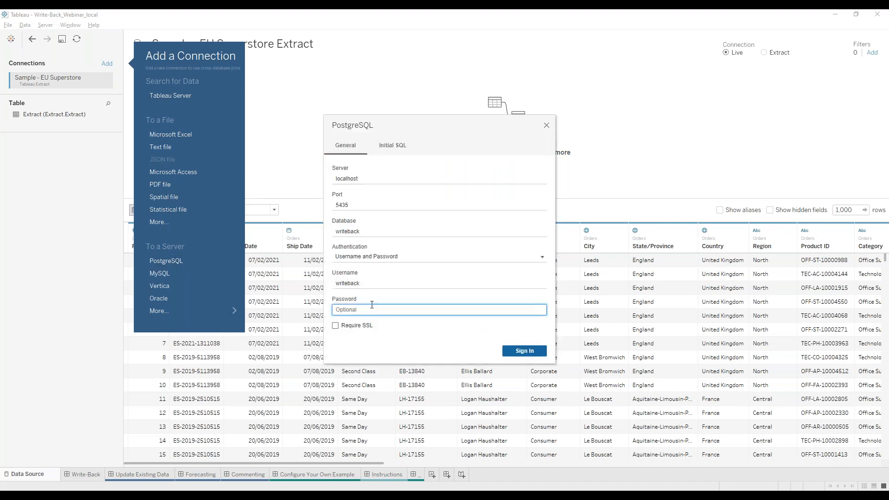
type("•••")
key("Return")
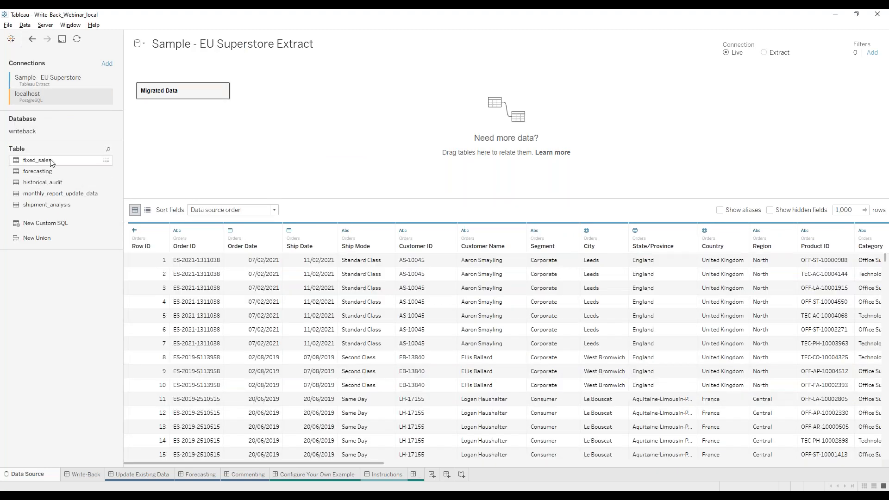
Preview the fixed_sales rows, enlarging the window to show the sales_fixed column.
left_click(107, 161)
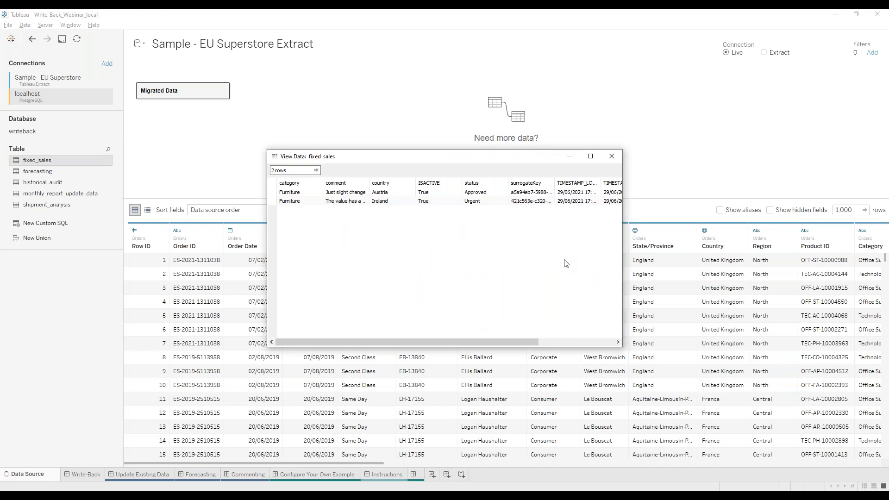
left_click_drag(622, 348, 806, 323)
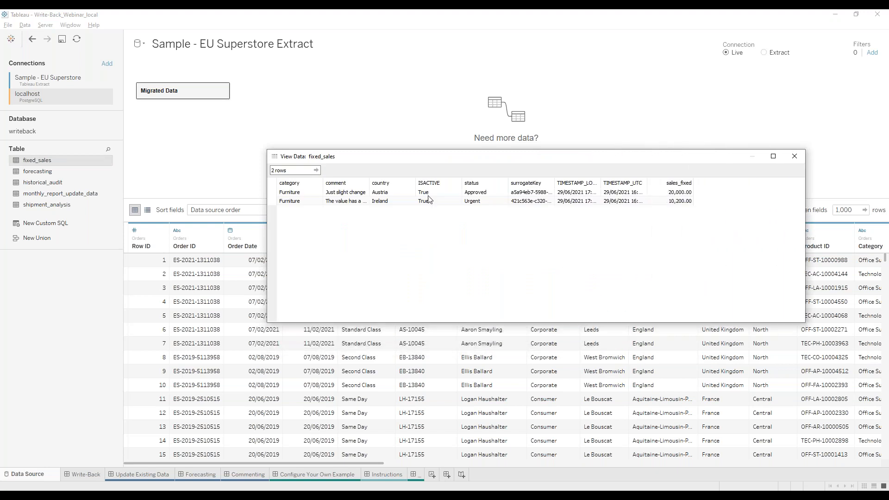
left_click(389, 201)
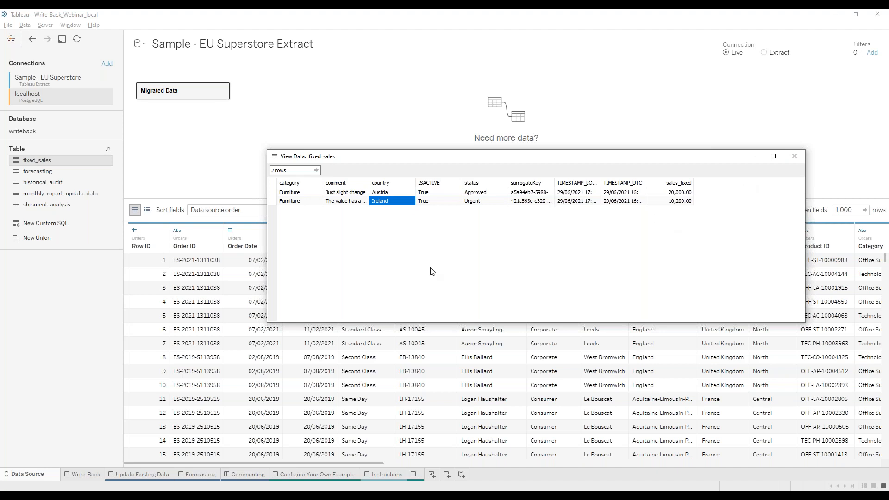
left_click(795, 156)
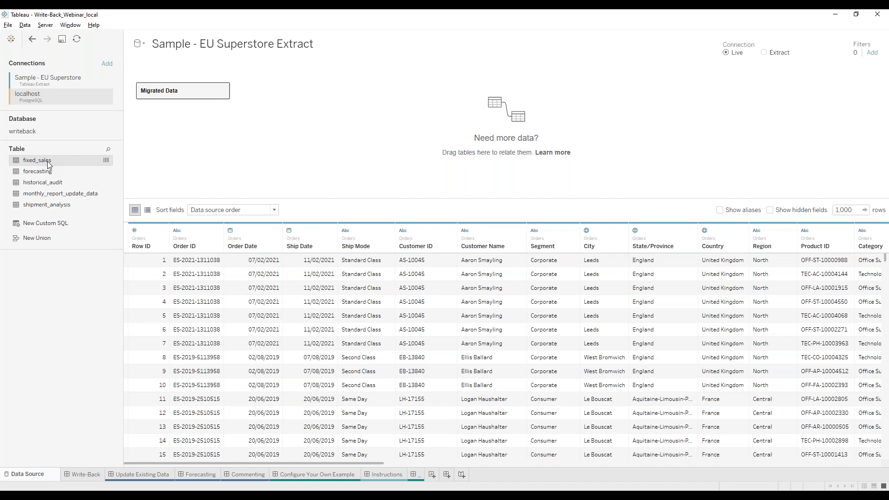
Relate fixed_sales to Migrated Data with an added Country = Country1 clause and update the grid.
left_click_drag(328, 108, 269, 113)
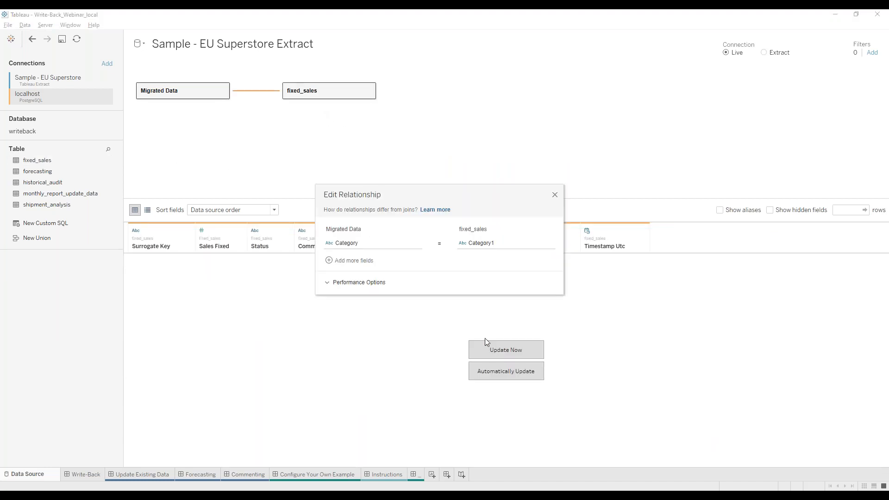
left_click(333, 262)
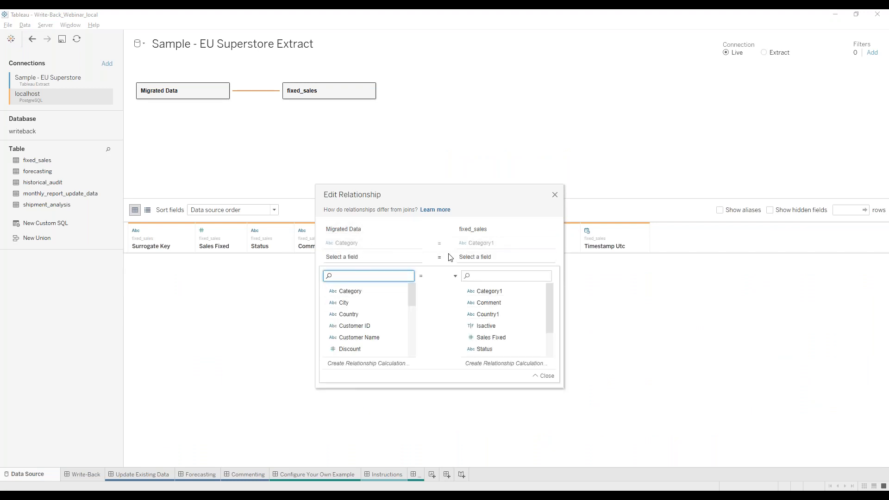
left_click(352, 314)
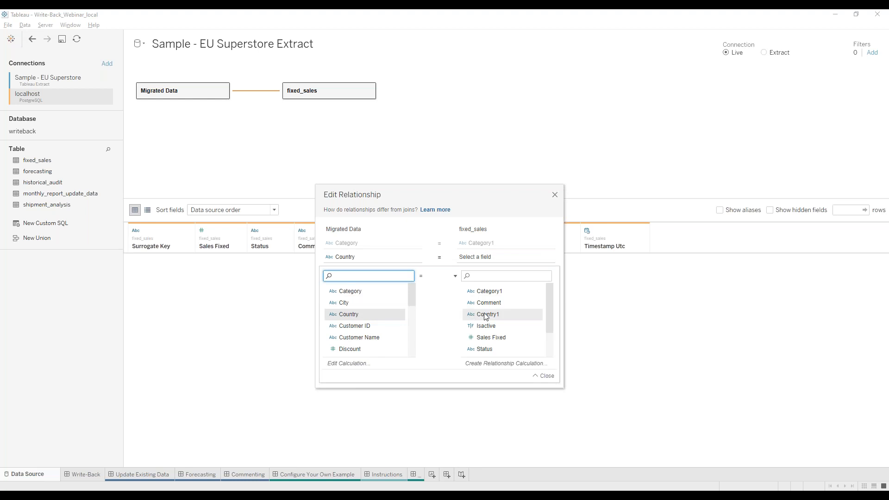
left_click(487, 314)
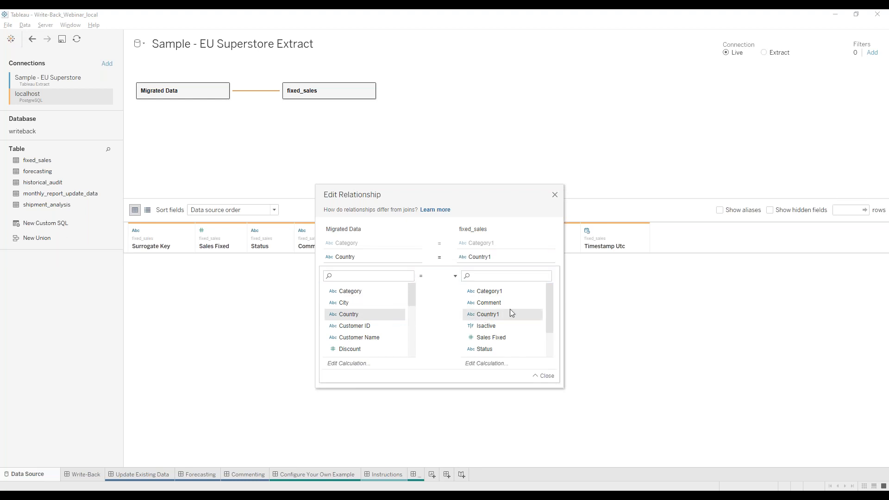
left_click(546, 376)
left_click(555, 195)
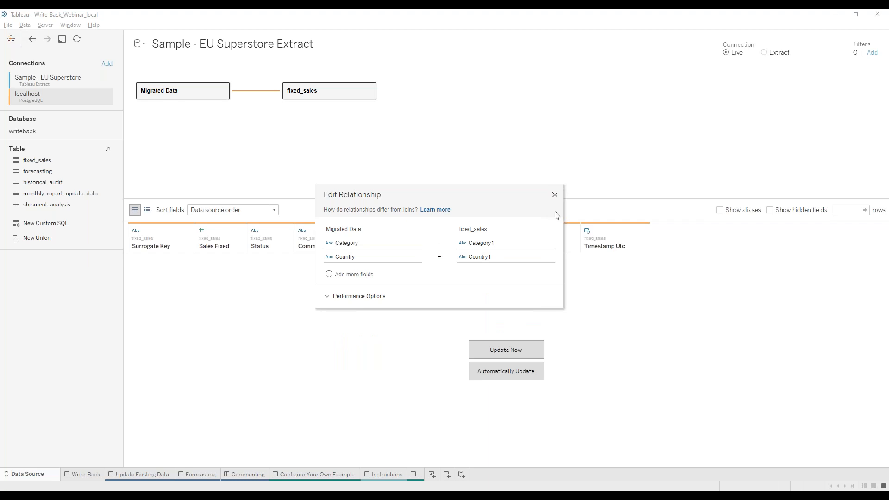
left_click(518, 354)
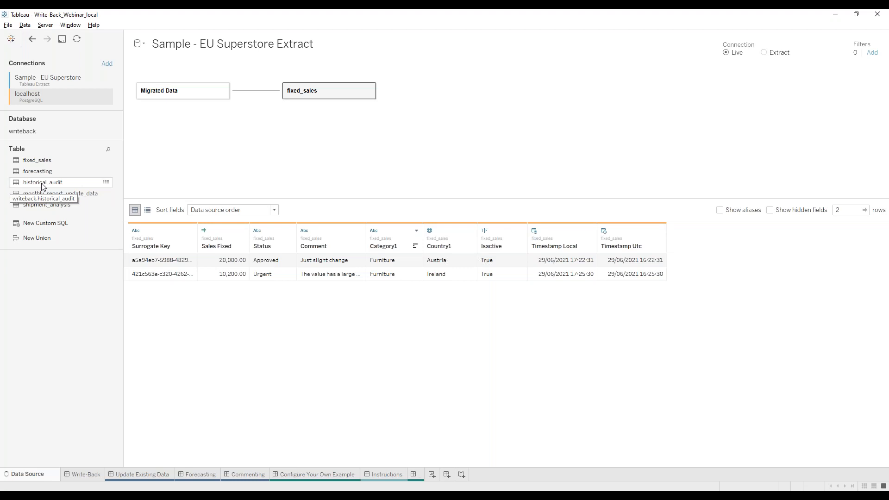
Preview historical_audit, sorted by ACTIONDATE_LOCAL with the newest records first.
left_click(106, 182)
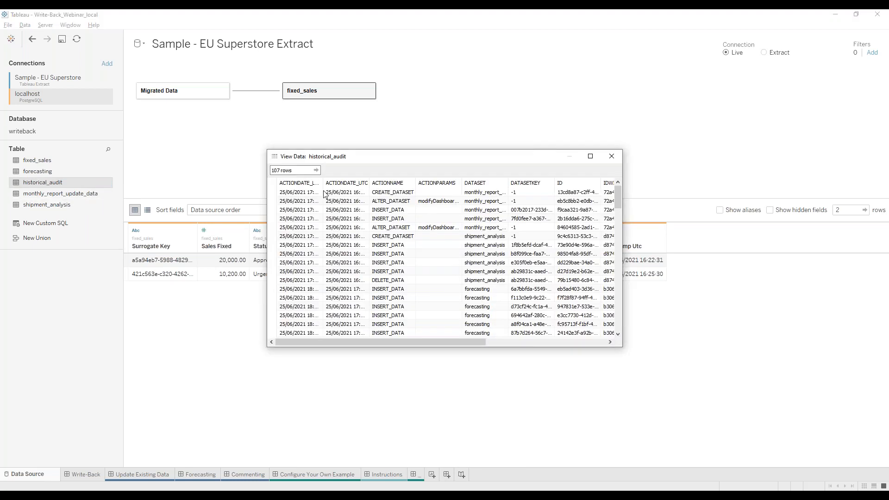
left_click_drag(266, 149, 135, 141)
left_click(185, 176)
left_click(185, 174)
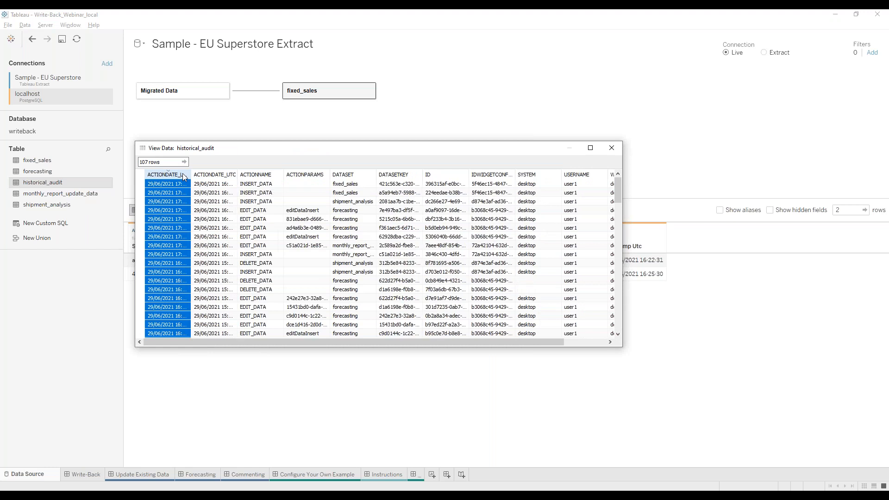
left_click_drag(623, 189, 681, 193)
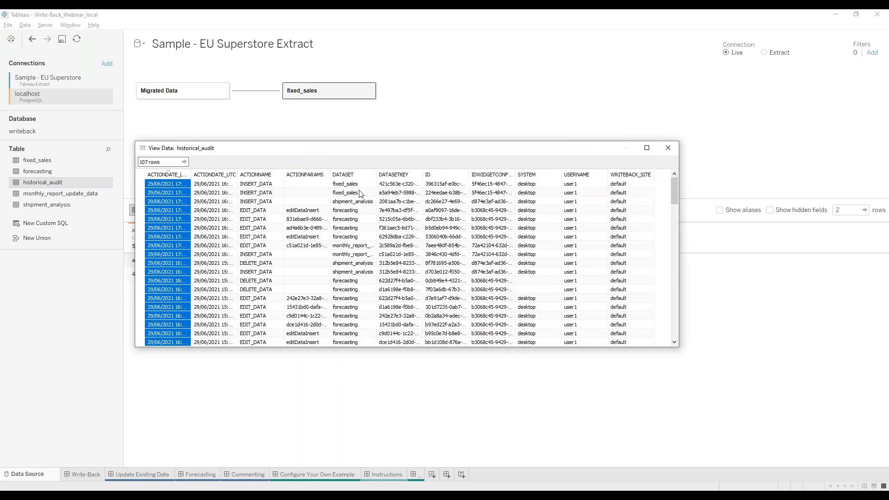
left_click_drag(191, 175, 208, 175)
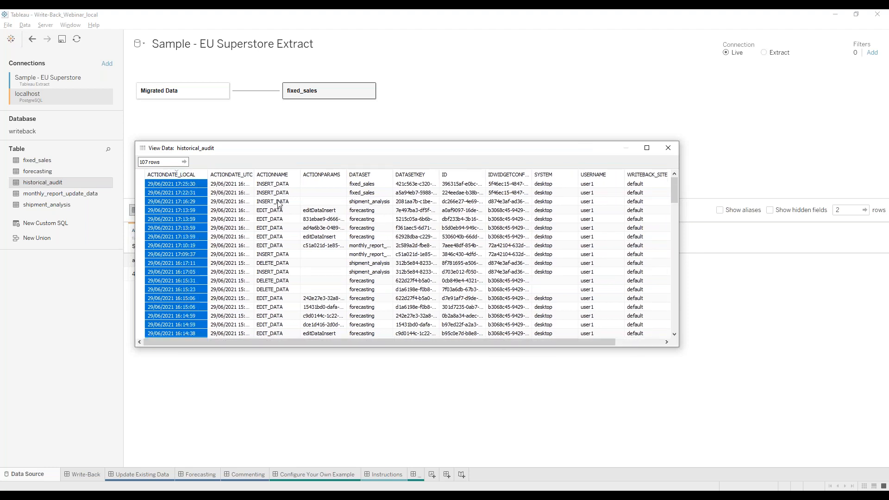
Highlight the two fixed_sales INSERT_DATA entries and their dates, then close the audit preview.
left_click(372, 193)
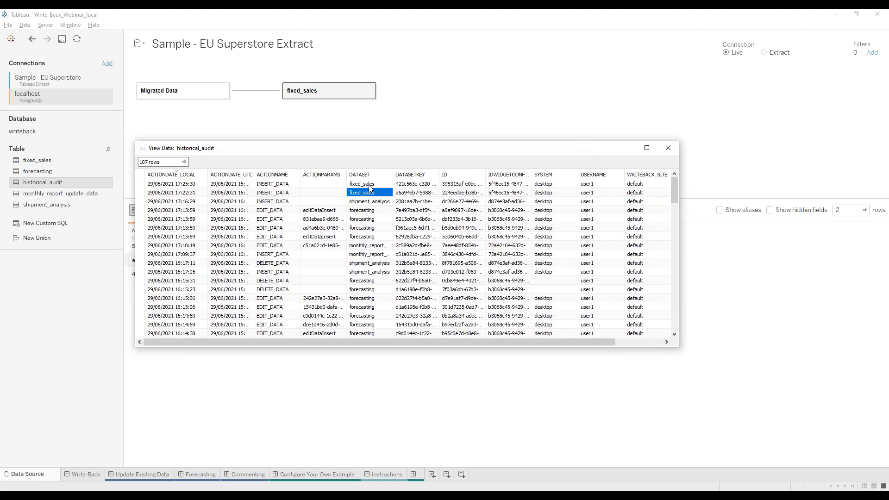
left_click(369, 185)
left_click(370, 194, "shift")
left_click_drag(271, 193, 275, 184)
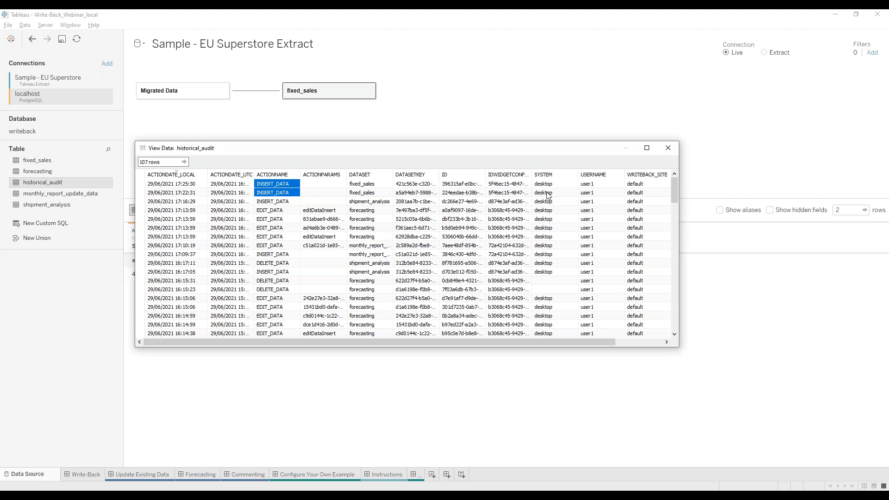
mouse_move(548, 194)
left_mouse_down()
mouse_move(552, 186)
mouse_move(598, 190)
mouse_move(550, 194)
left_mouse_up()
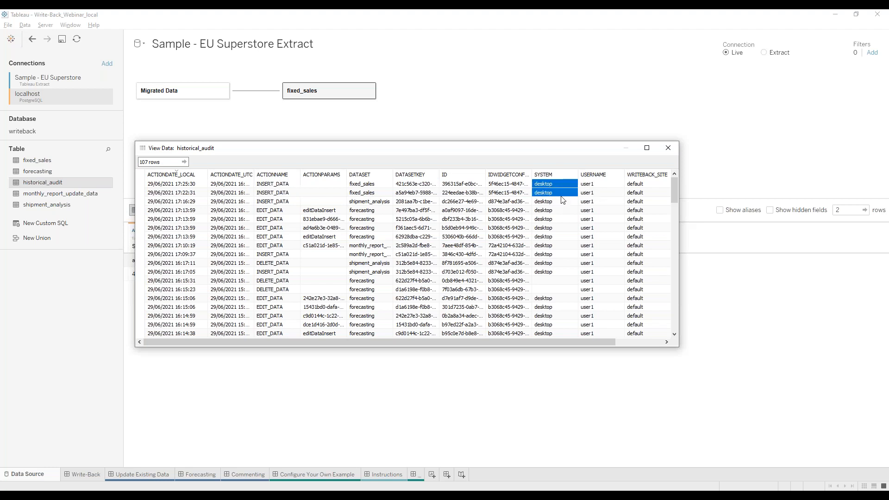
left_click_drag(229, 184, 224, 201)
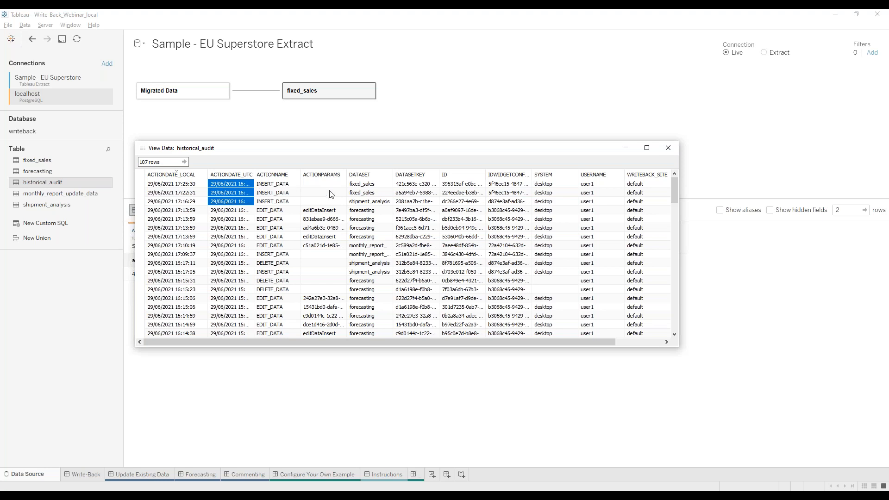
left_click_drag(370, 186, 384, 197)
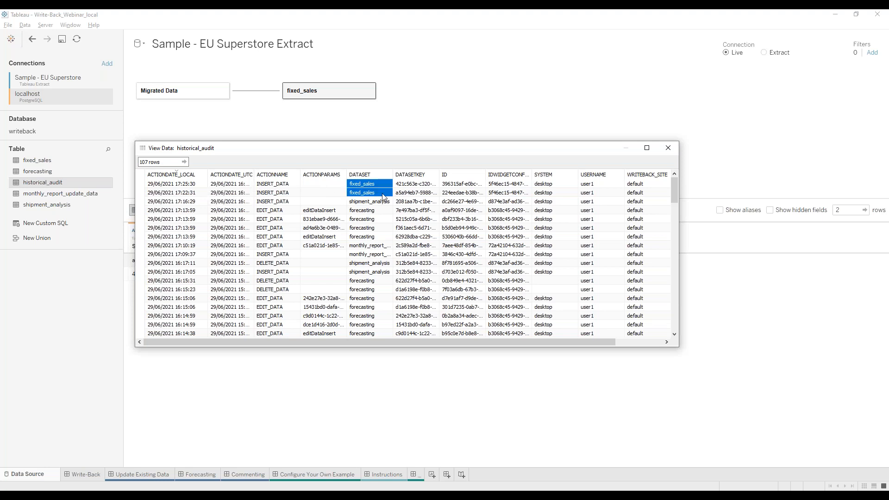
left_click_drag(438, 144, 575, 107)
left_click(568, 149)
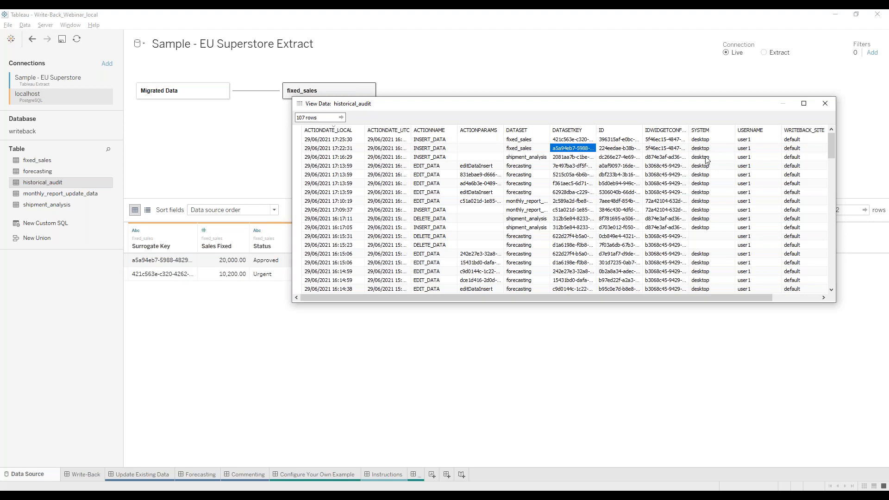
left_click(827, 102)
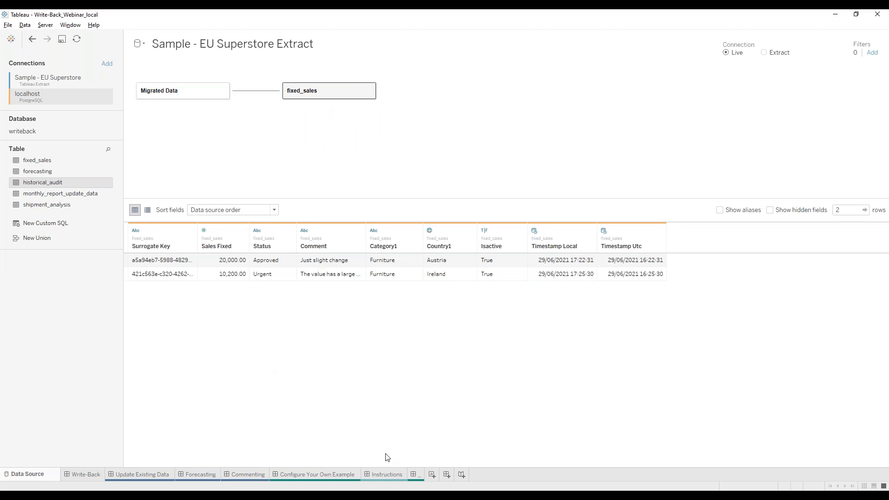
Go to the Sales by Category and Country sheet from the Configure Your Own Example dashboard.
left_click(294, 474)
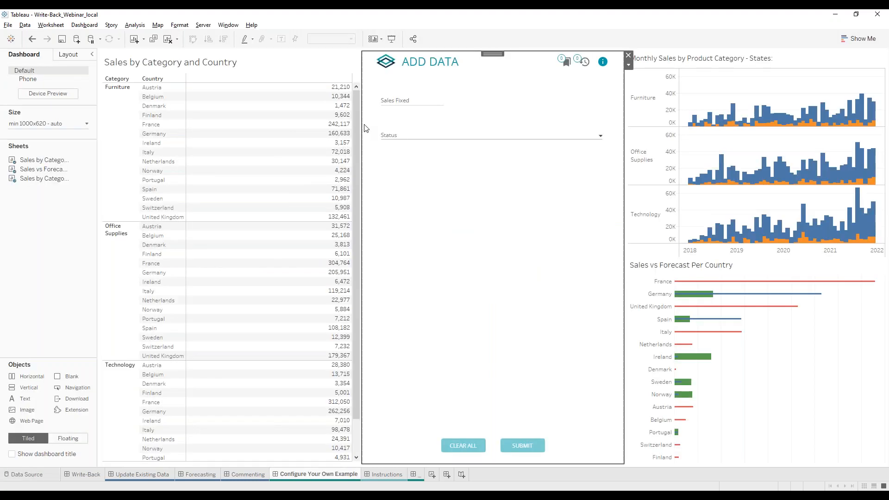
left_click(342, 77)
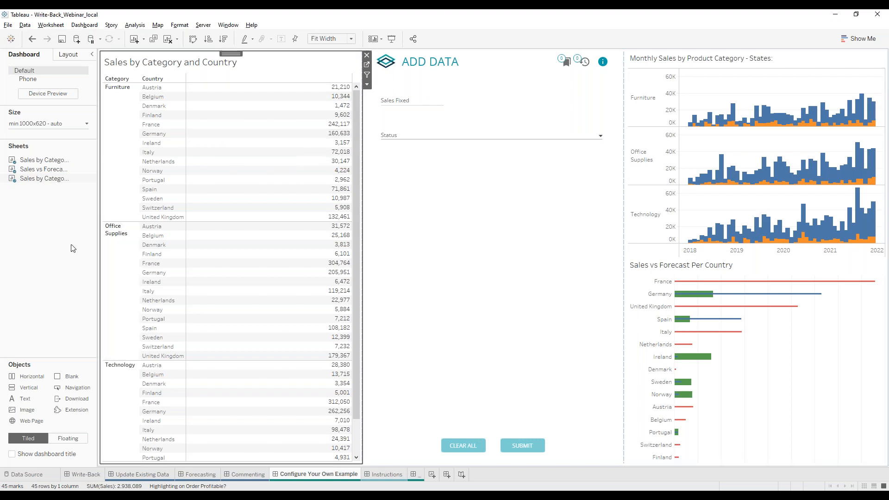
left_click(368, 67)
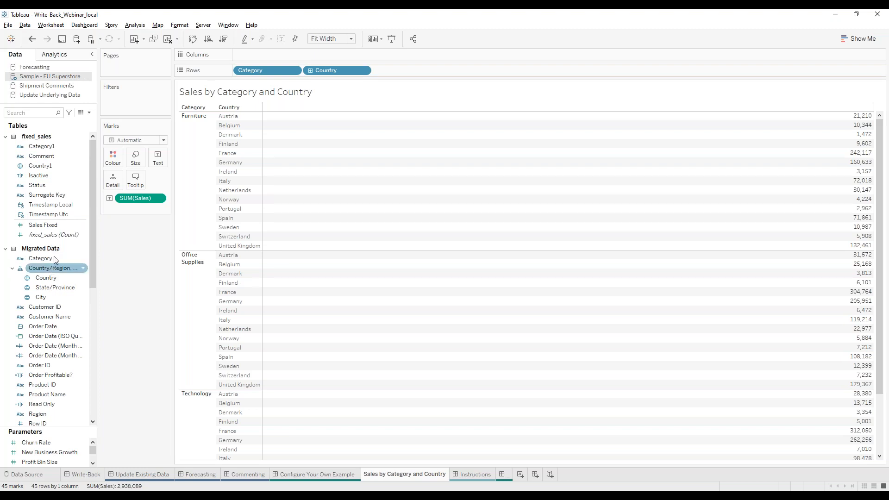
Create calculated field Sales Updated (fixed): IF ISNULL(sum([Sales Fixed])) THEN sum([Sales]) ELSE sum([Sales Fixed]) END.
left_click(64, 204)
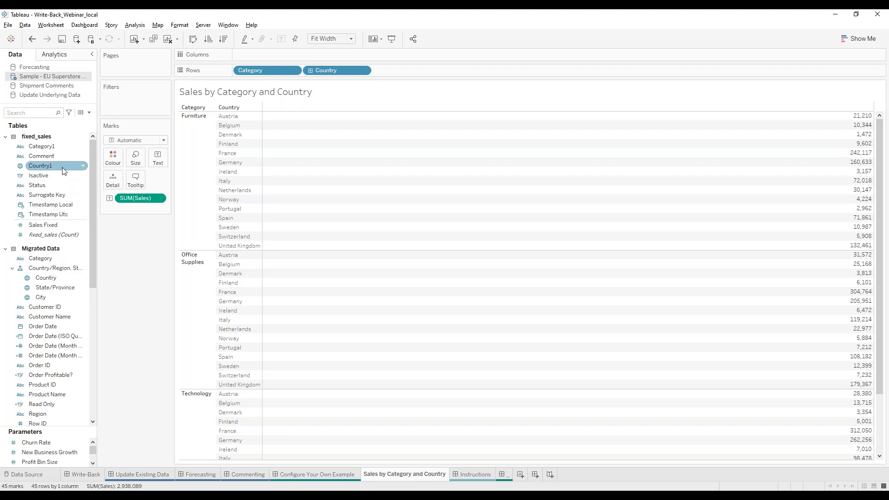
left_click(89, 113)
left_click(37, 121)
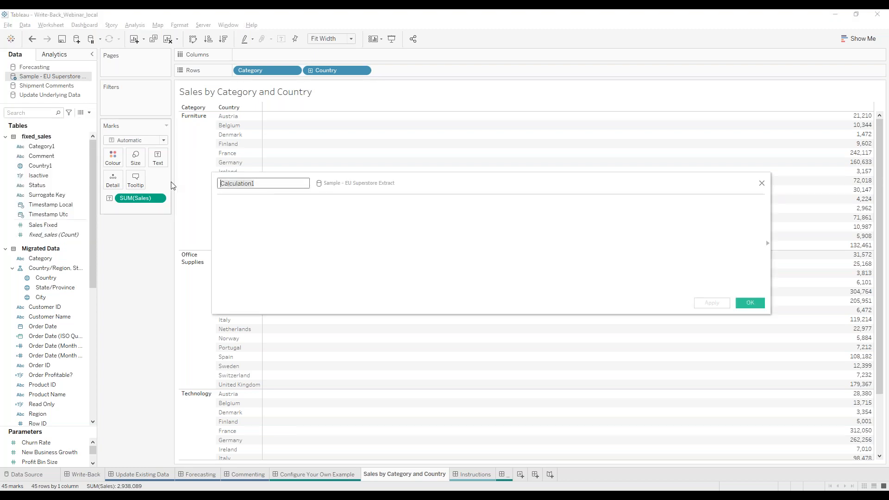
type("Sales Updated (fixed")
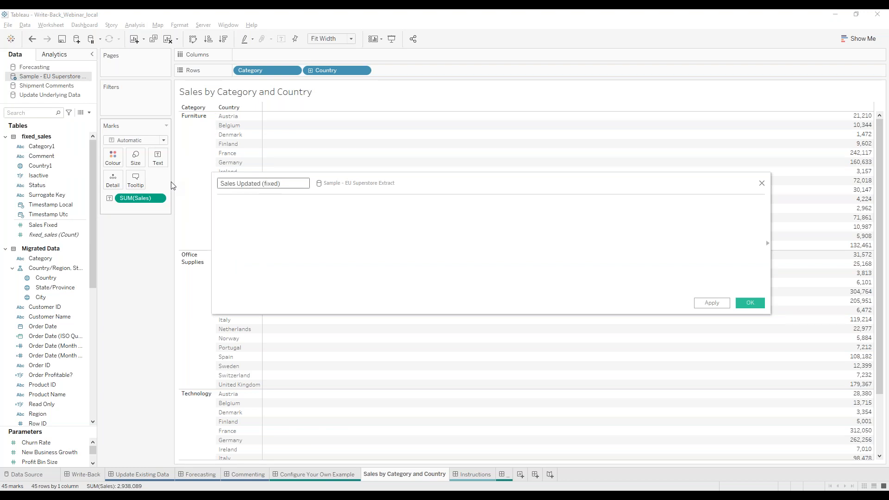
left_click(307, 232)
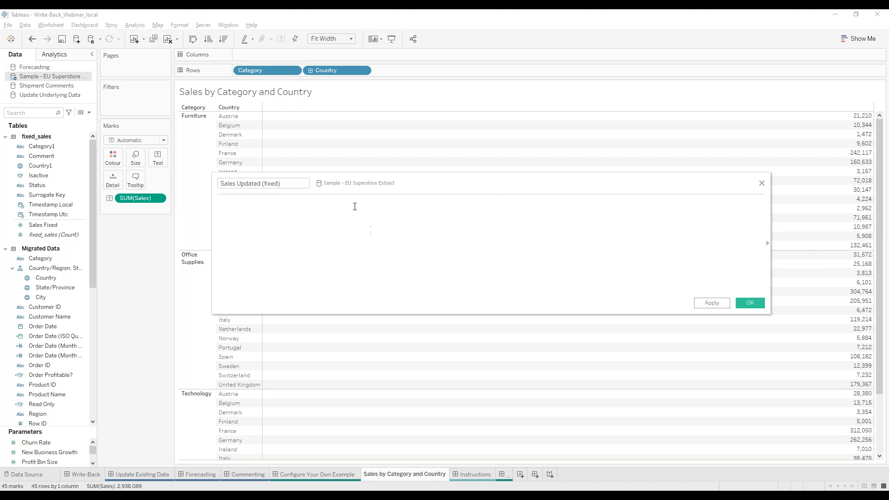
type("IF ISNULL(sum([Sales Fixed])) THEN sum([Sales]) ELSE sum([Sales Fixed]) END")
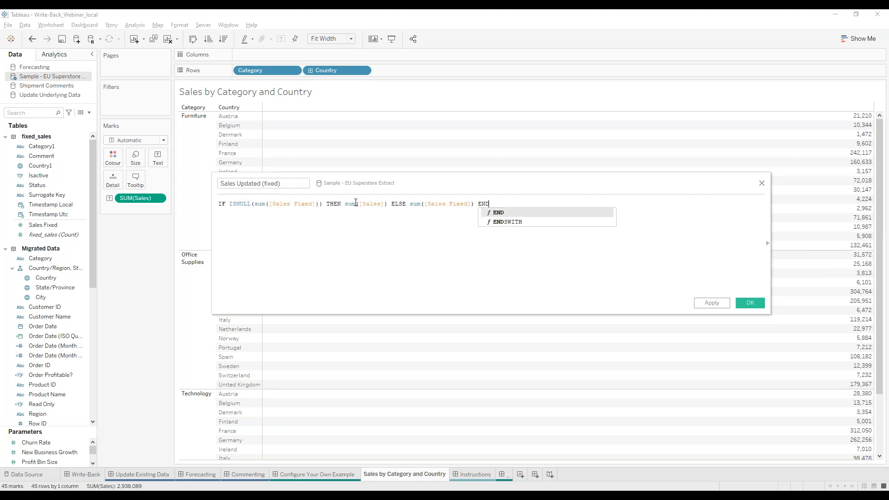
Review the formula's ISNULL test on Sales Fixed and its sum of Sales and Sales Fixed branches.
left_click(263, 225)
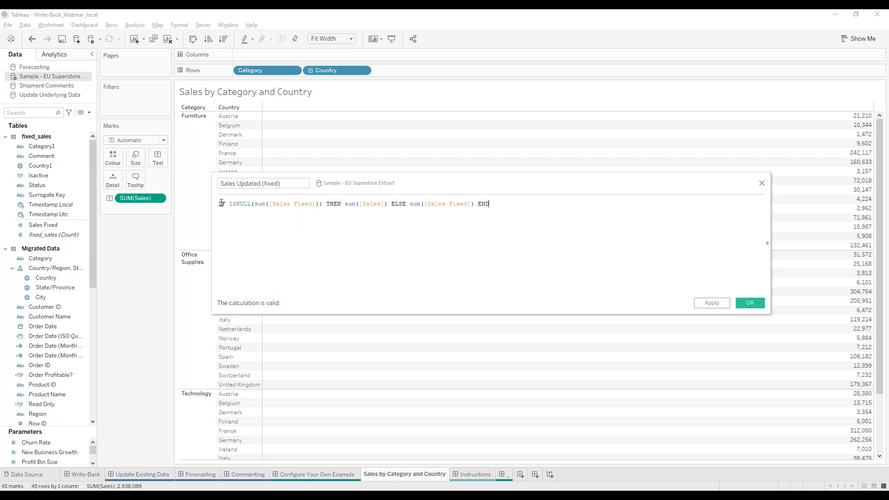
left_click_drag(237, 204, 276, 205)
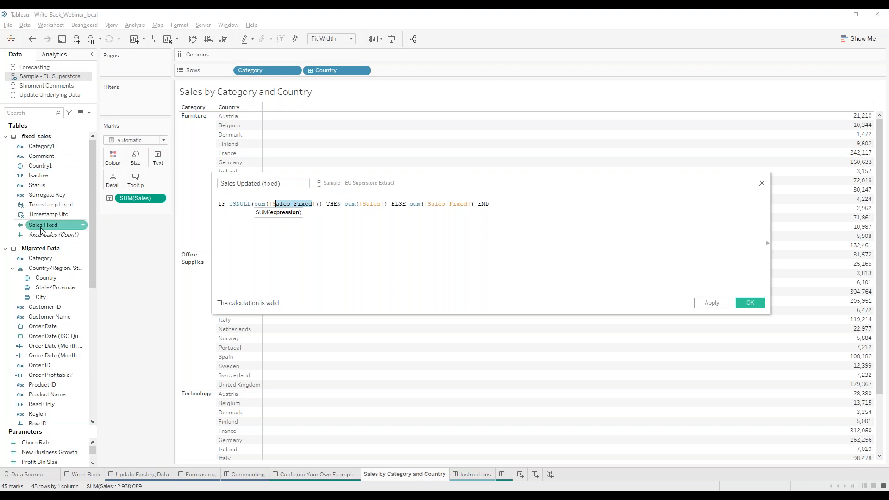
left_click(250, 212)
left_click_drag(231, 203, 388, 203)
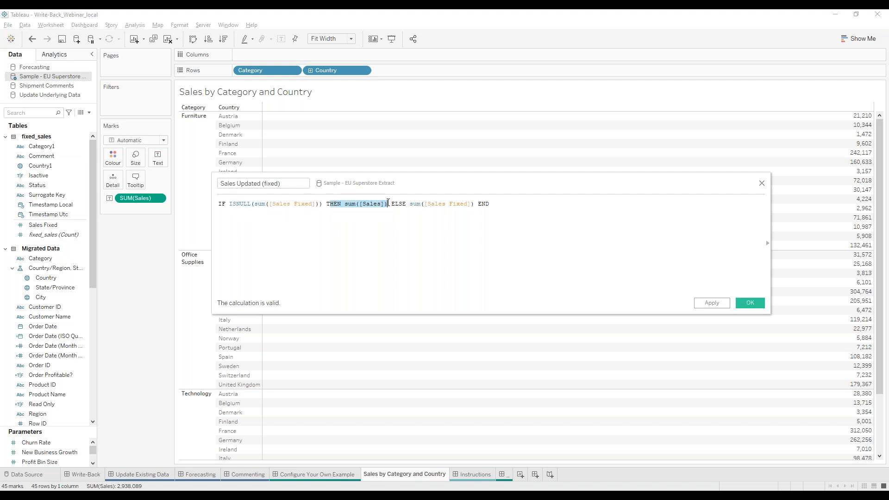
left_click(366, 204)
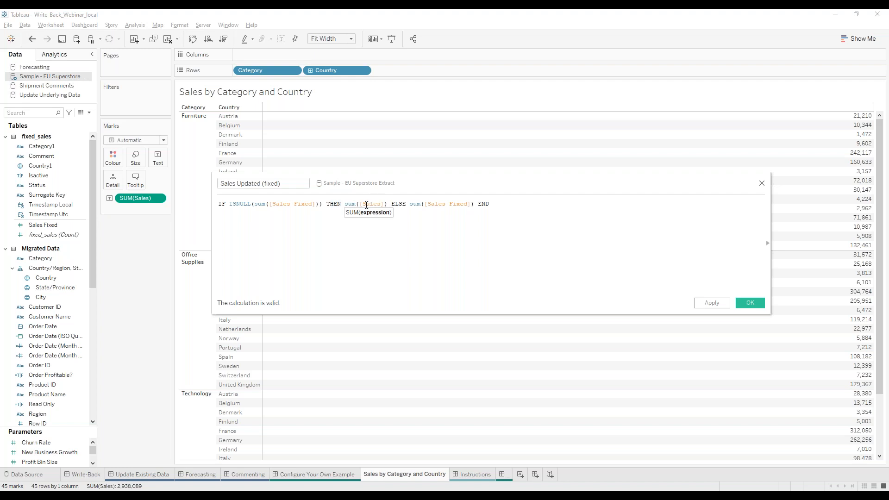
scroll(74, 354, "down", 9)
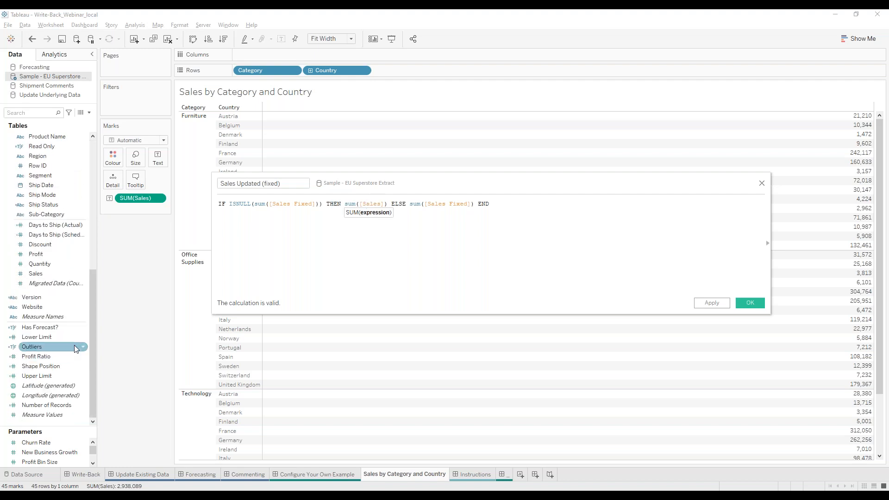
scroll(45, 278, "up", 6)
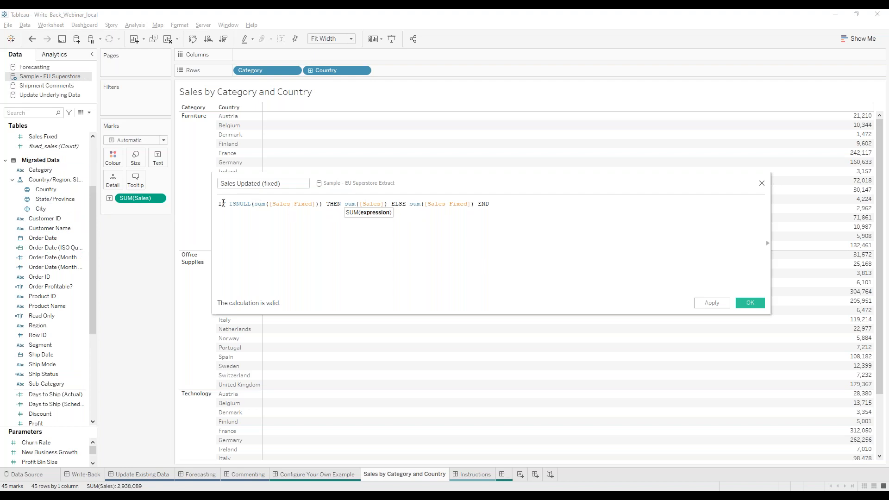
left_click_drag(231, 203, 302, 205)
left_click_drag(403, 204, 470, 203)
left_click(495, 203)
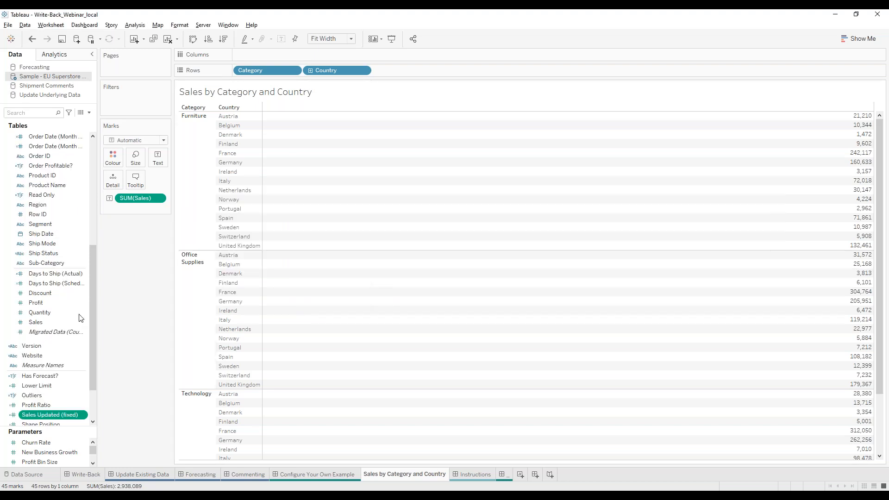
Replace SUM(Sales) with Sales Updated (fixed) in the table, then return to the Configure Your Own Example dashboard.
scroll(79, 318, "down", 2)
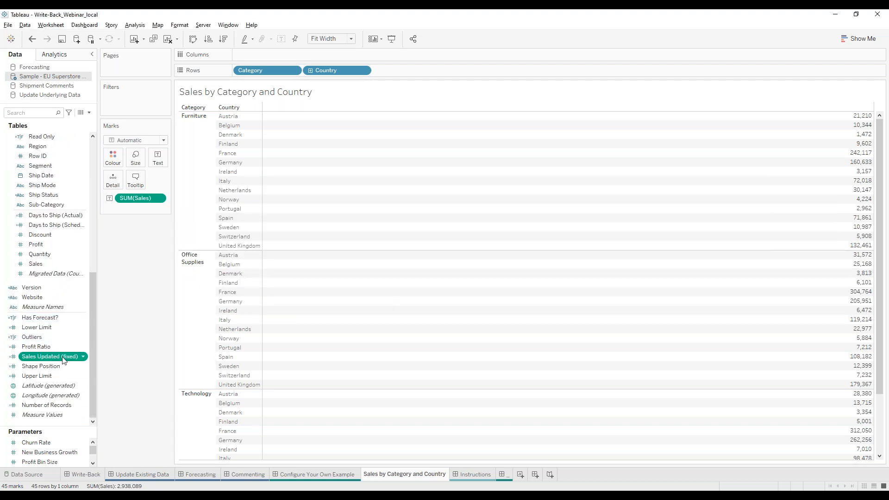
left_click_drag(139, 198, 64, 347)
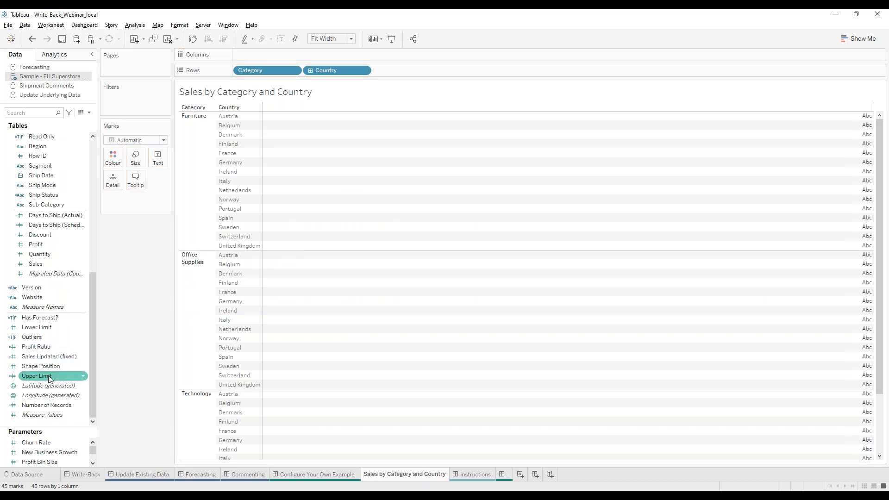
left_click_drag(46, 354, 684, 165)
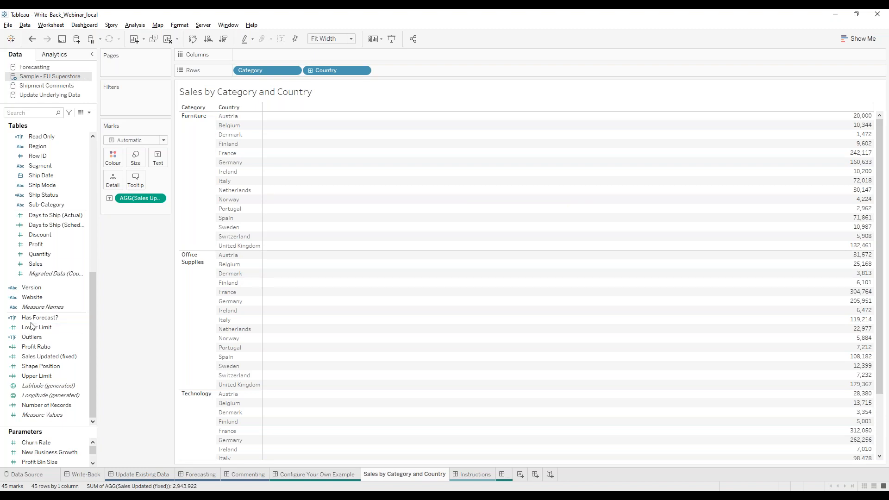
left_click(284, 475)
Open the Write-Back extension's Configure settings window on the dashboard.
left_click(401, 137)
left_click(403, 137)
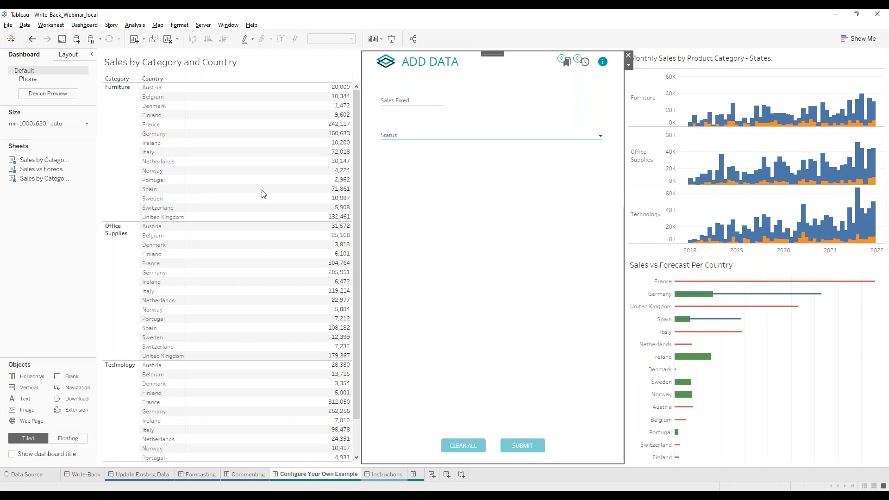
left_click(629, 67)
left_click(645, 76)
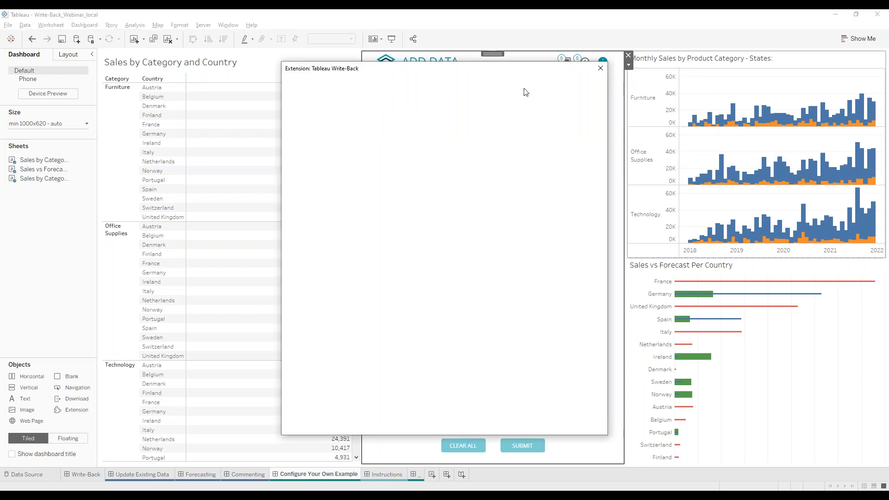
left_click_drag(410, 69, 583, 56)
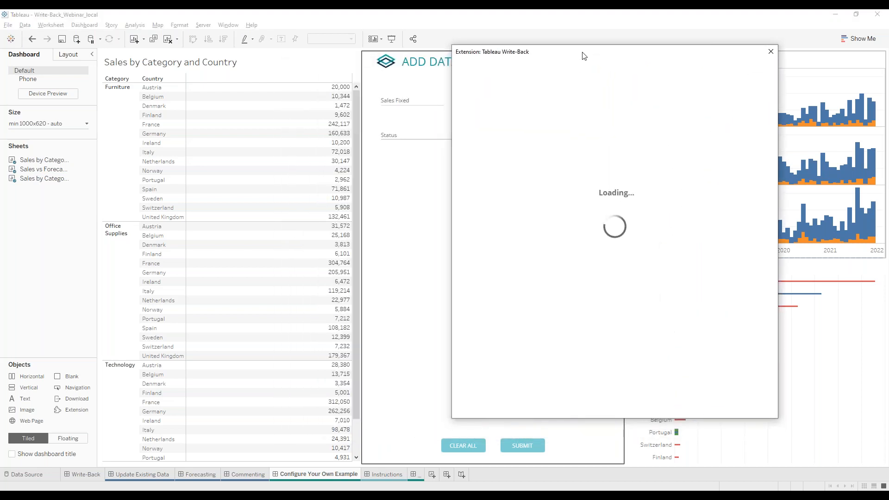
Turn on Auto-Refresh Dashboard using Sample - EU Superstore Extract as the datasource.
scroll(593, 224, "down", 3)
scroll(594, 231, "down", 5)
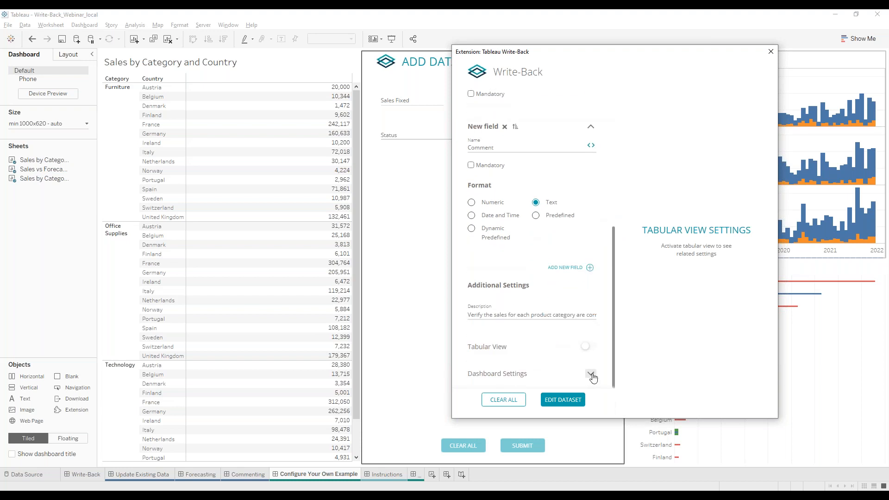
left_click(591, 374)
scroll(592, 324, "down", 2)
left_click(590, 259)
left_click(560, 276)
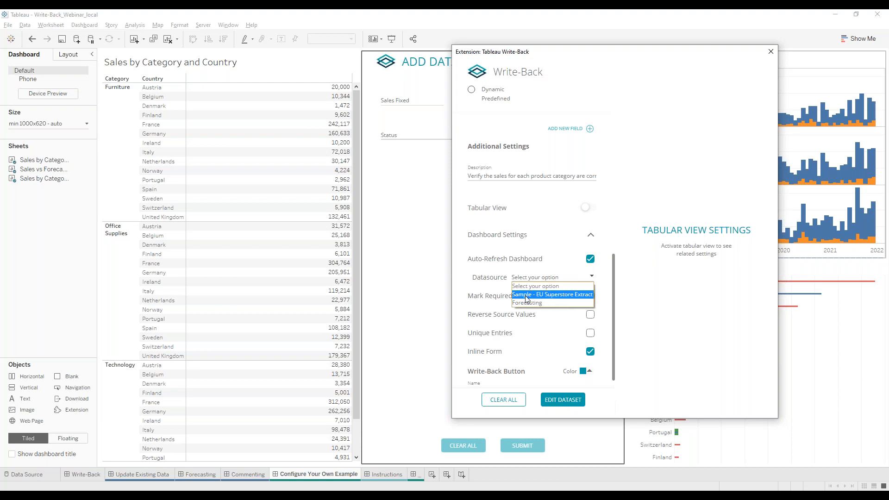
left_click(577, 294)
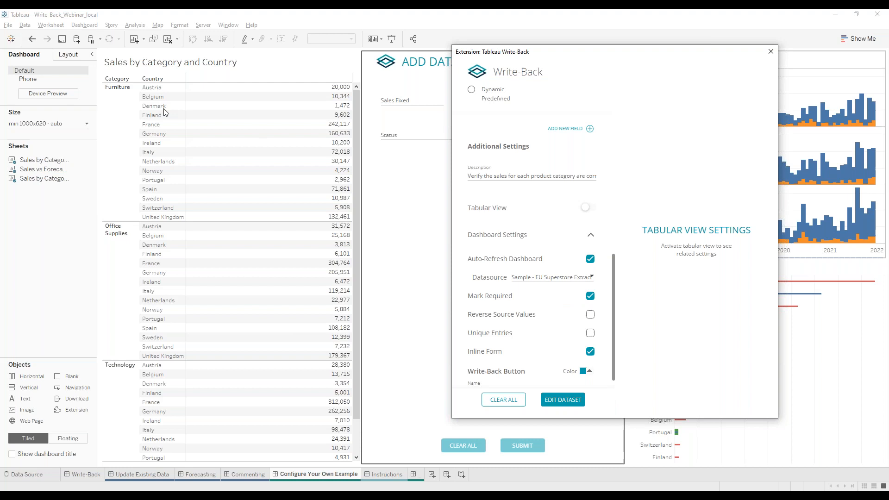
left_click(589, 278)
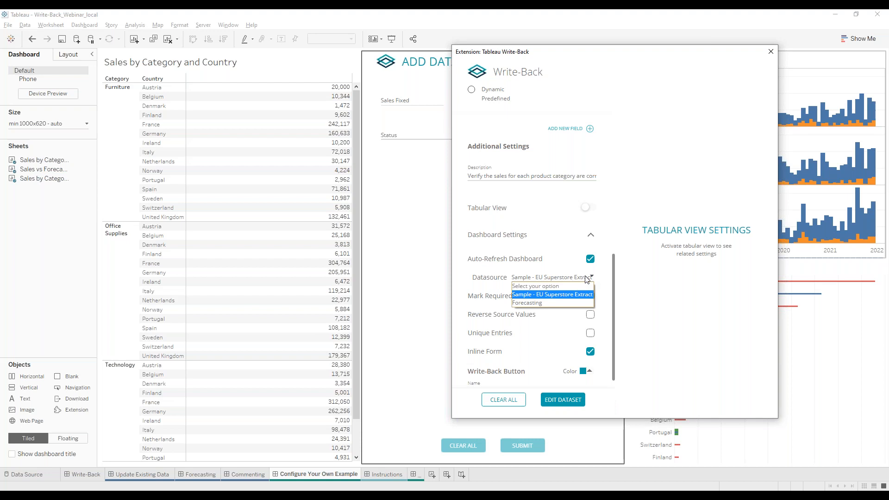
left_click(587, 277)
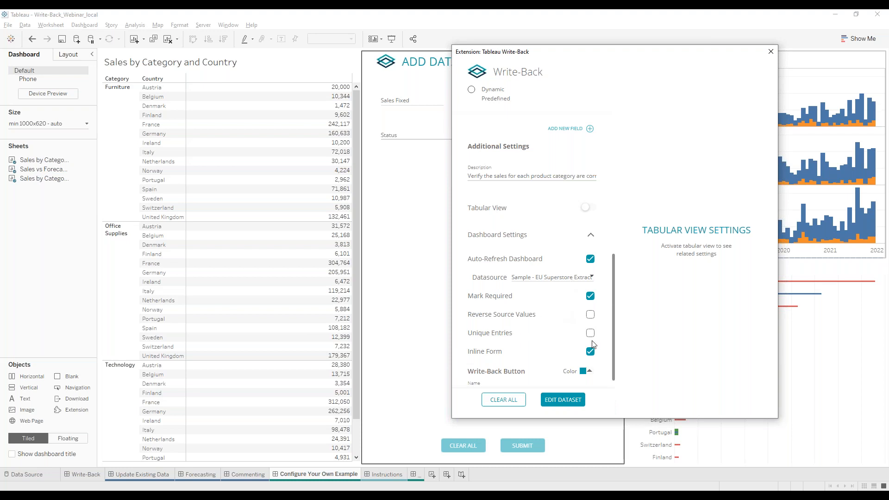
Turn on Unique Entries and confirm the change.
mouse_move(593, 342)
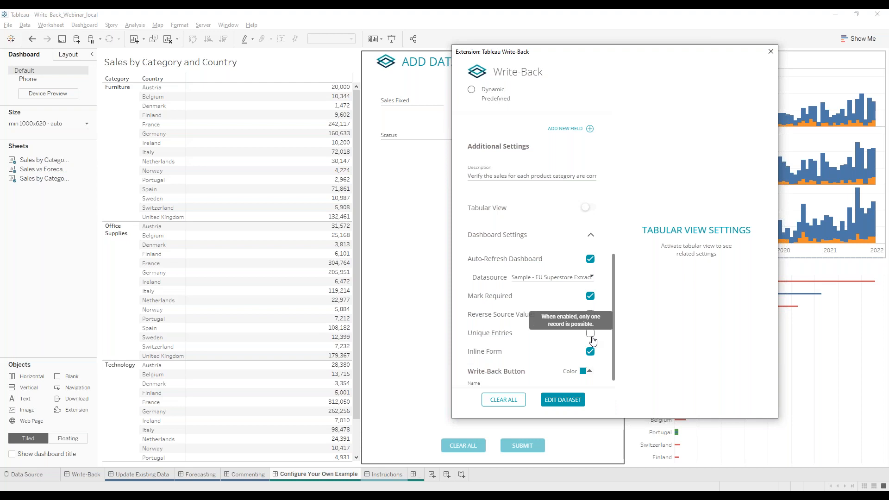
left_click(591, 337)
left_click(613, 260)
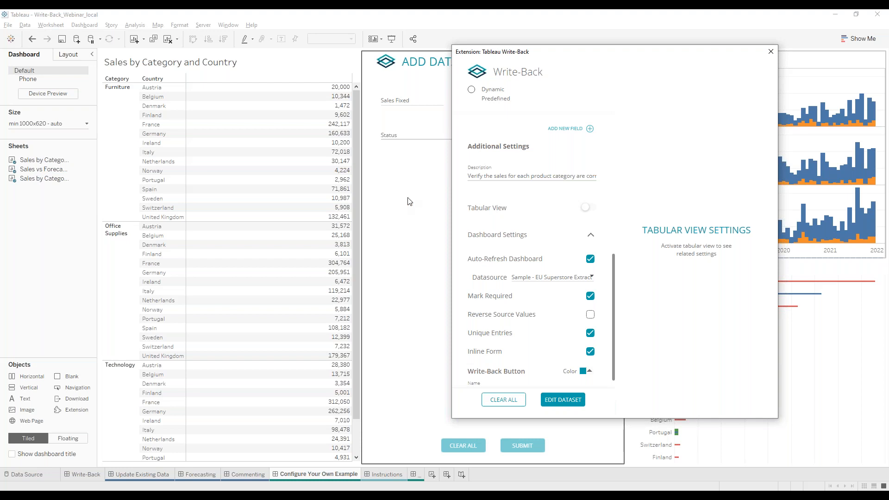
Make the write-back button dark navy and rename it from ADD DATA to 'Sales fixed'.
scroll(537, 267, "down", 1)
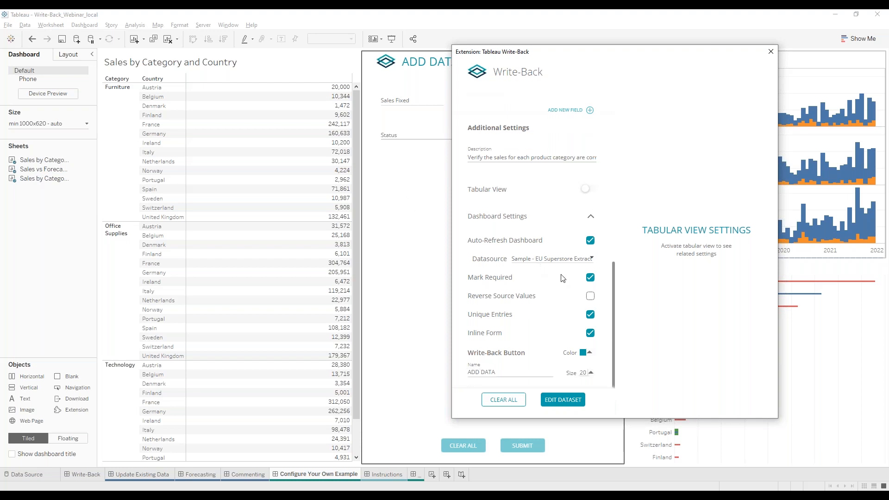
left_click(584, 354)
left_click(579, 310)
triple_click(538, 372)
type("Sales fixed")
Apply the settings and submit Sales Fixed 68000 with status Approved for Furniture Switzerland.
left_click(563, 400)
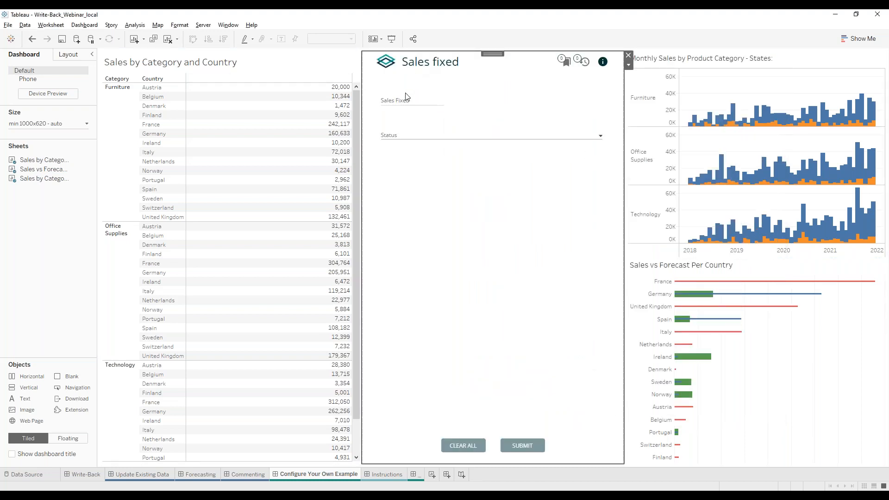
left_click(335, 208)
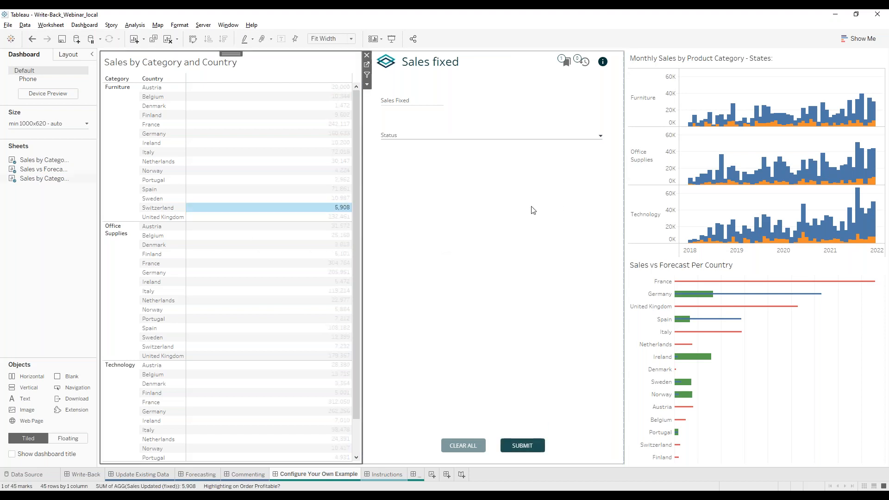
left_click(416, 101)
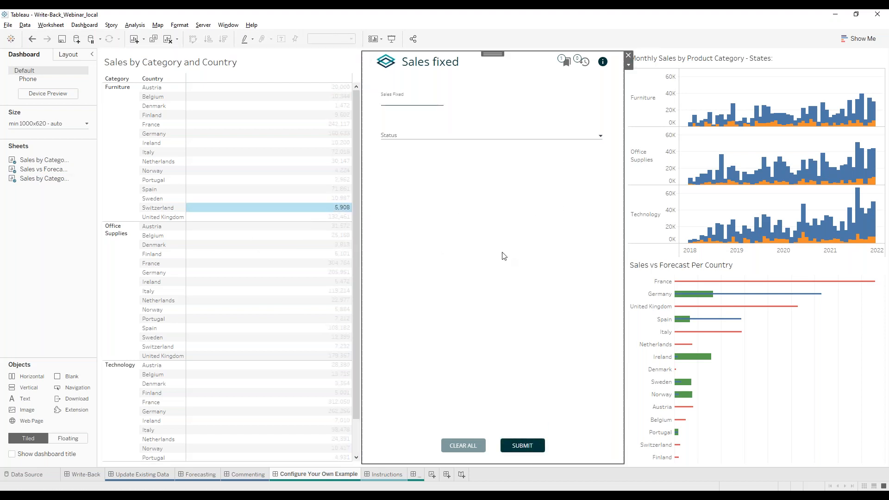
type("68000")
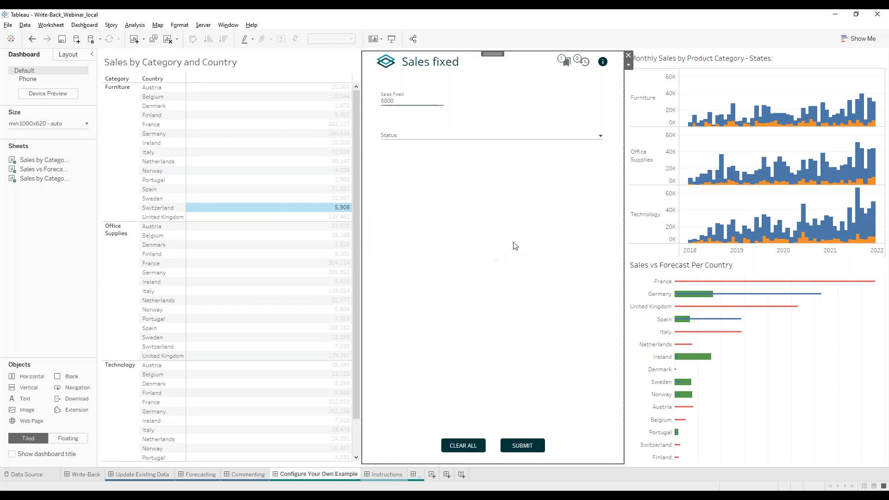
left_click(405, 138)
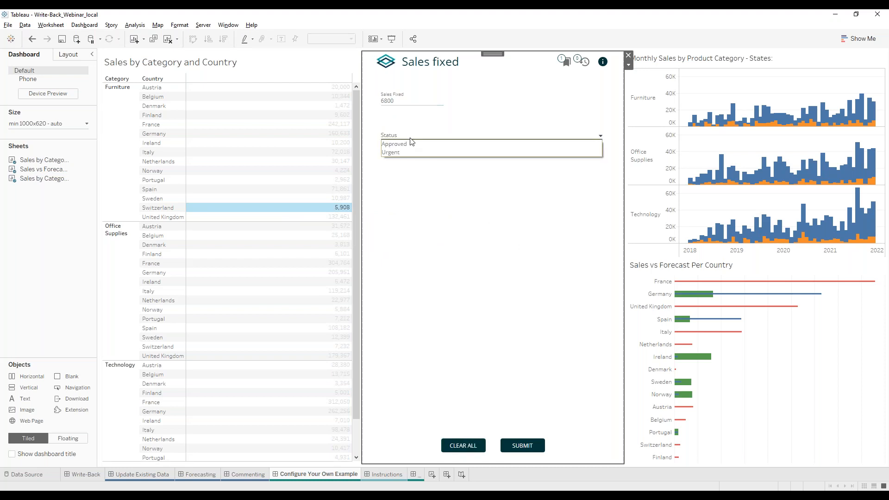
left_click(410, 142)
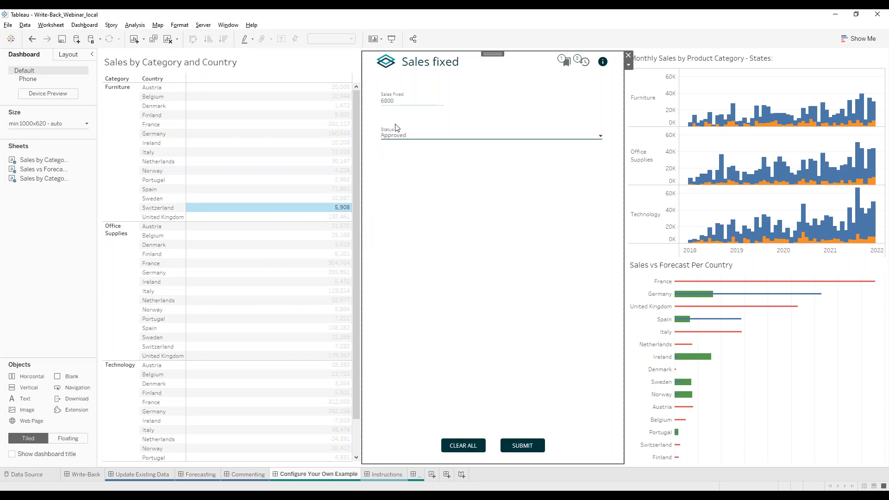
left_click(521, 448)
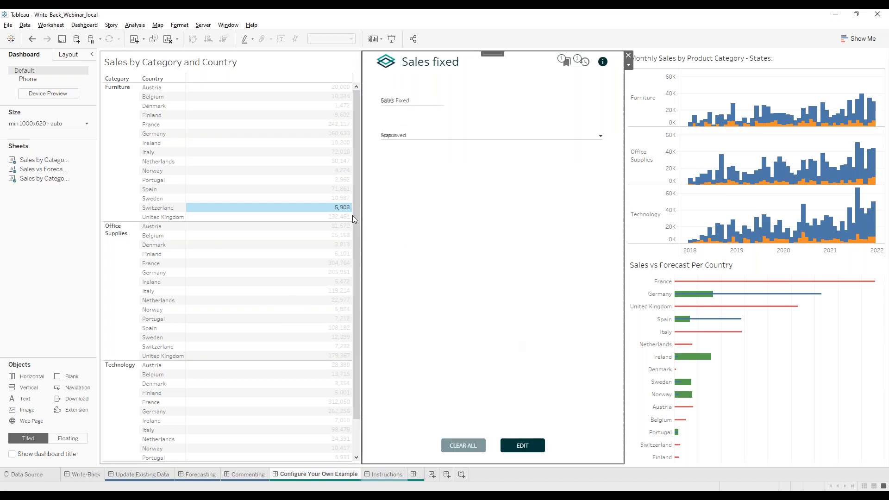
Recheck Switzerland Furniture's saved values in the Sales fixed form, clear the selection, and go to Data Source.
mouse_move(350, 216)
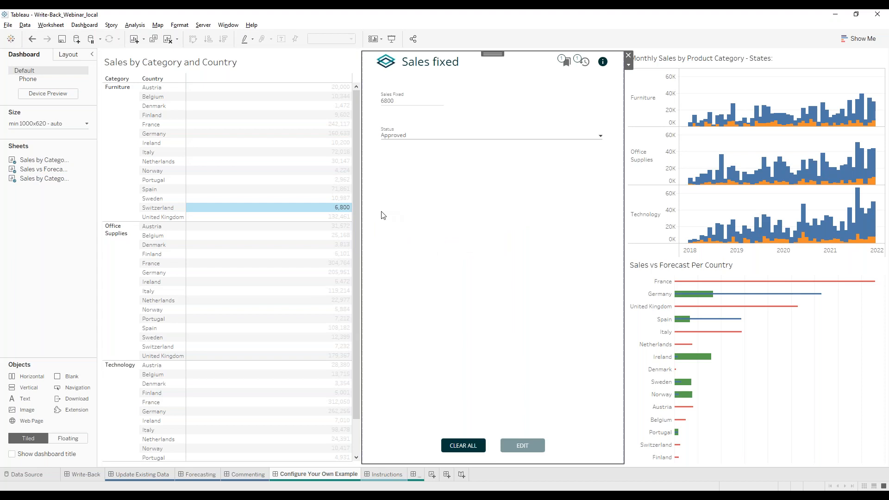
left_click(338, 210)
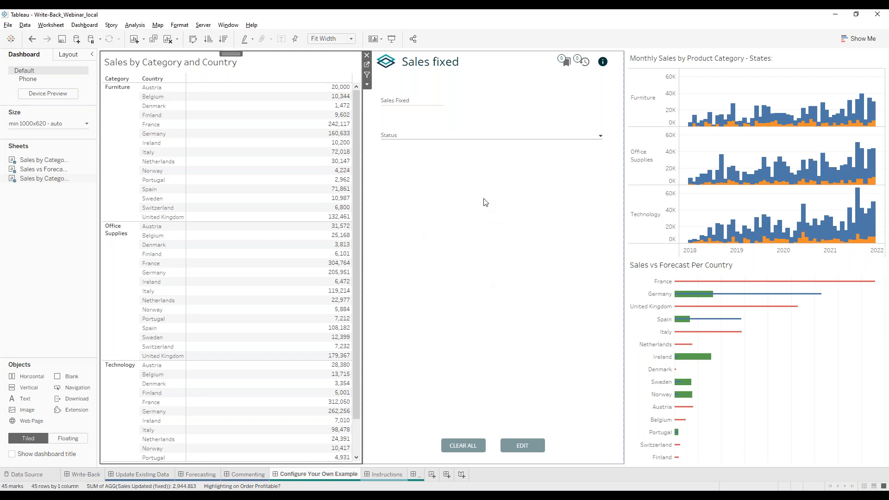
left_click(468, 210)
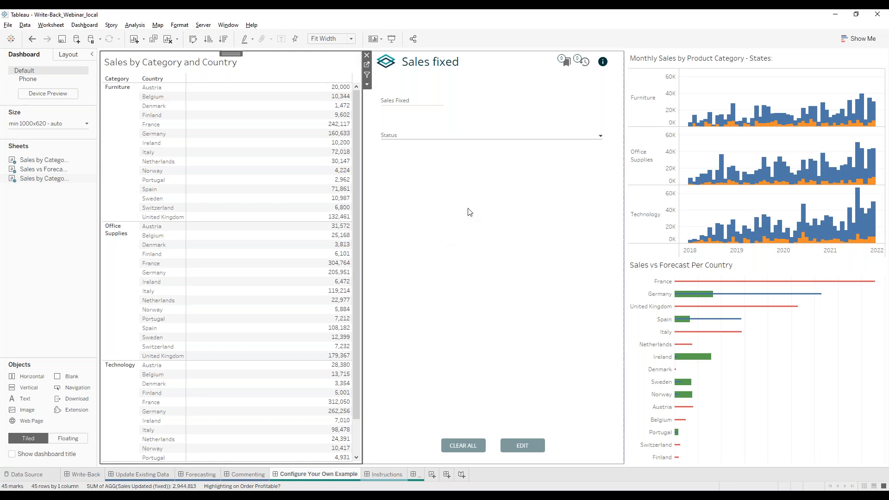
left_click(305, 208)
left_click(338, 207)
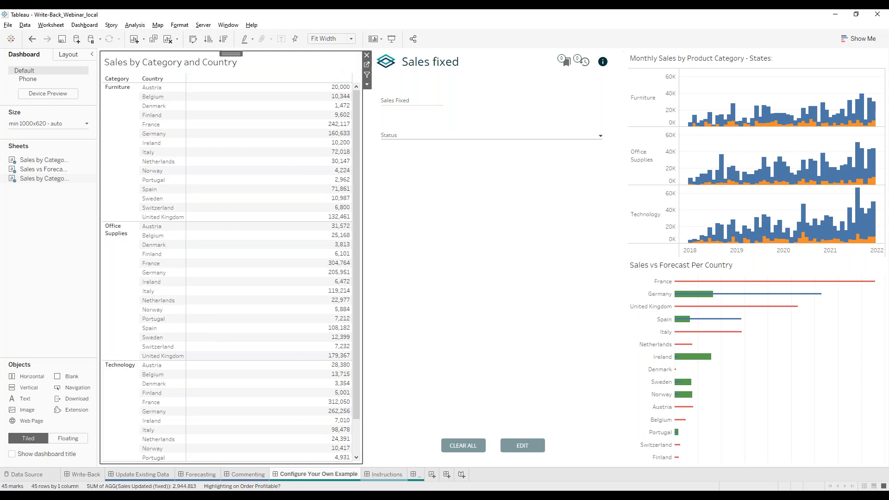
left_click(35, 477)
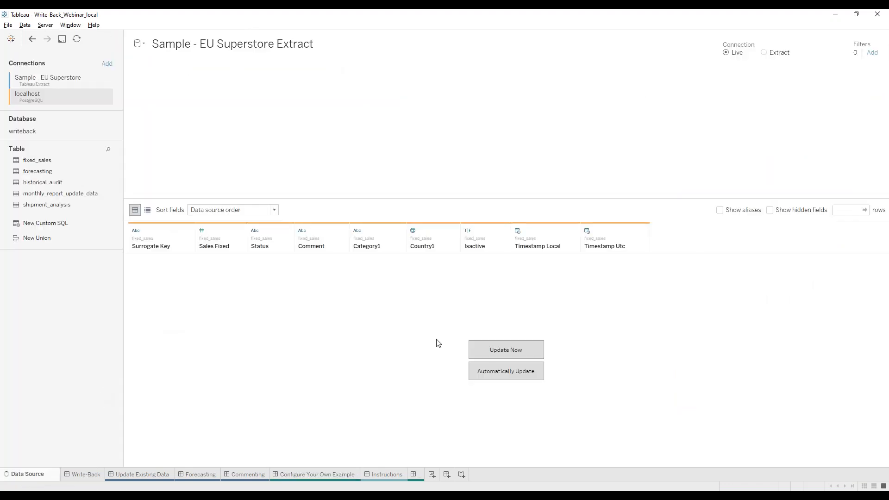
Update the fixed_sales preview and check row 3: Furniture, Switzerland, Approved.
left_click(477, 346)
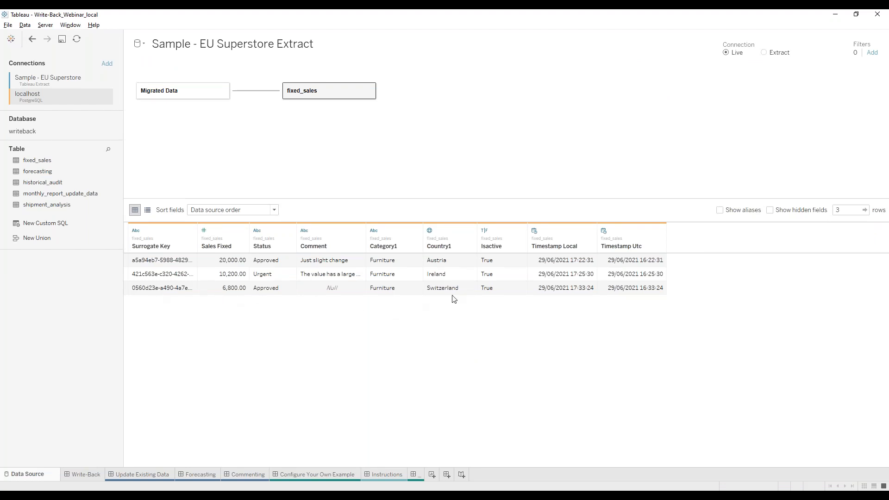
left_click(376, 291)
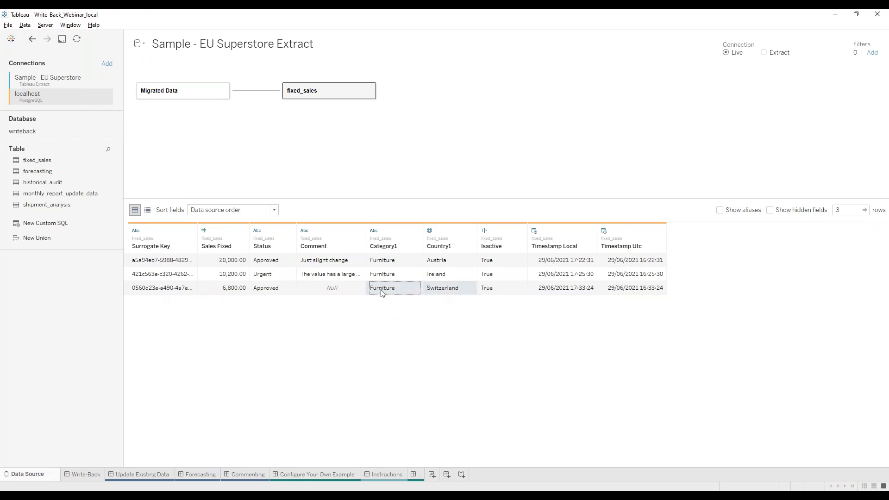
left_click(462, 291)
left_click(341, 290)
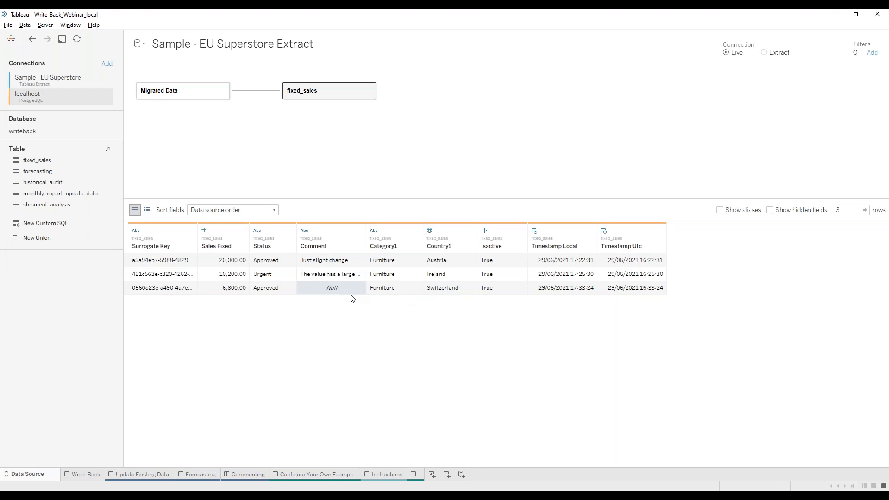
left_click(271, 290)
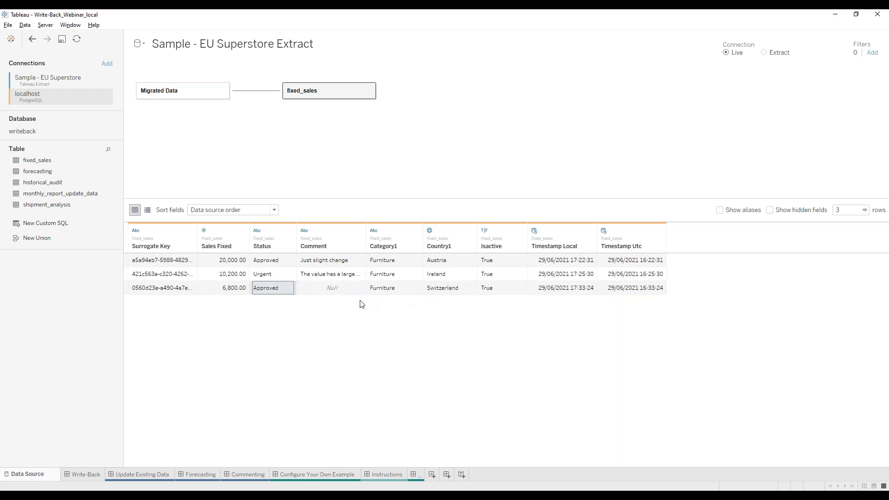
left_click(512, 291)
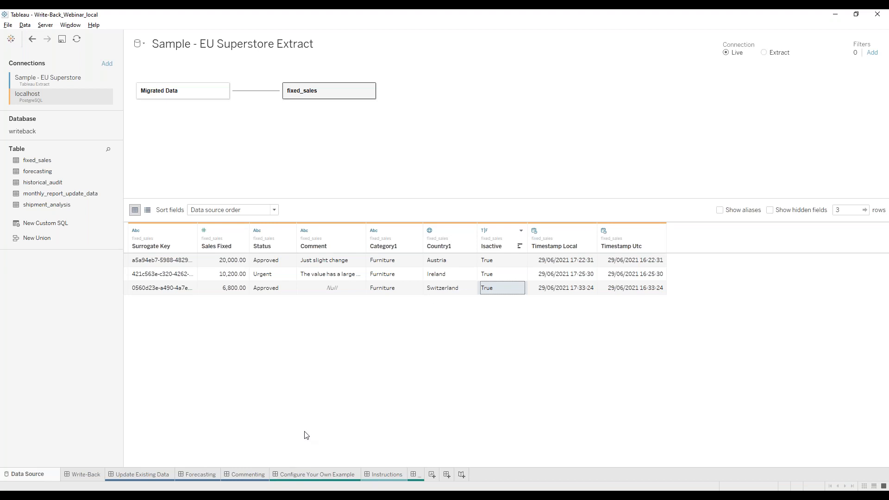
Back on the dashboard, show Switzerland Furniture's write-back history with the 6,800 Approved entry.
left_click(287, 474)
left_click(338, 210)
left_click(585, 63)
mouse_move(595, 136)
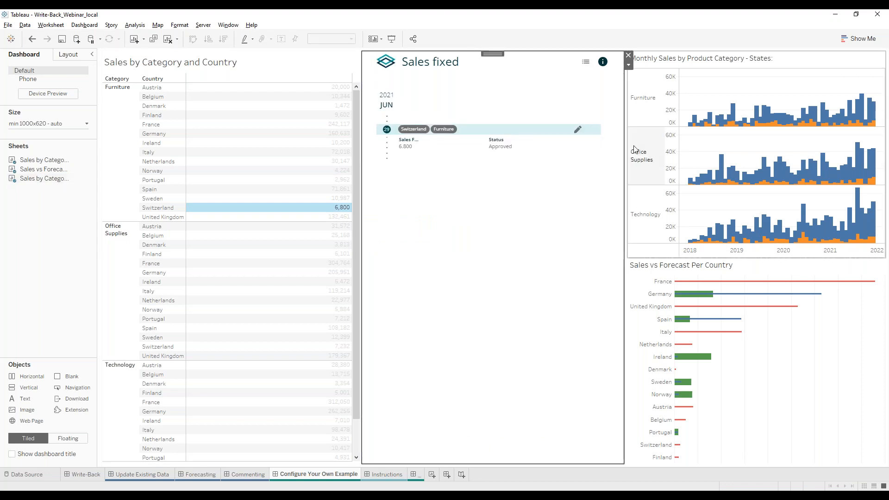
Delete the Switzerland entry from the write-back history and go back to the fixed_sales Data Source page.
left_click(594, 130)
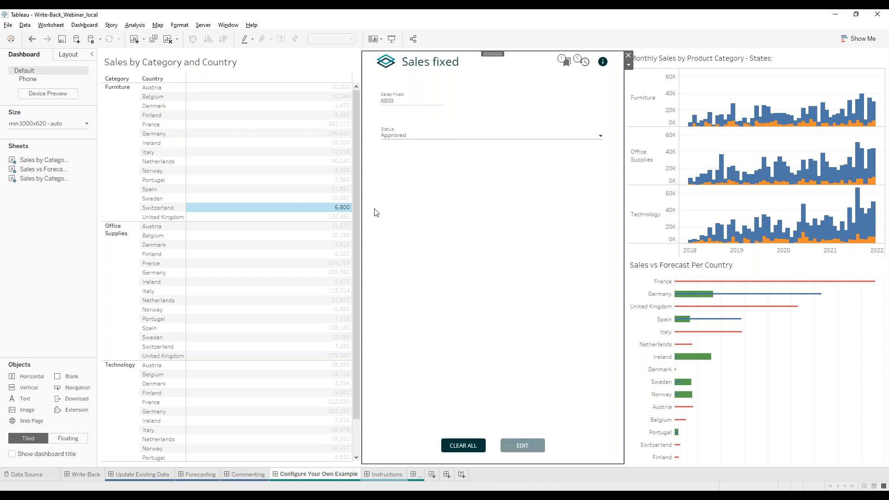
left_click(84, 474)
left_click(27, 475)
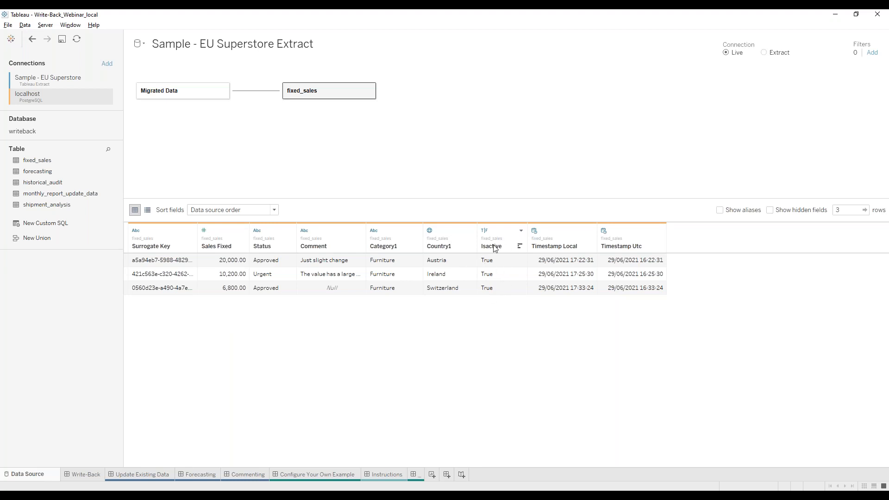
Check row 3 of fixed_sales (Switzerland, Sales Fixed 6,800.00, Isactive), then return to Configure Your Own Example.
left_click(495, 289)
left_click(444, 291)
left_click(238, 292)
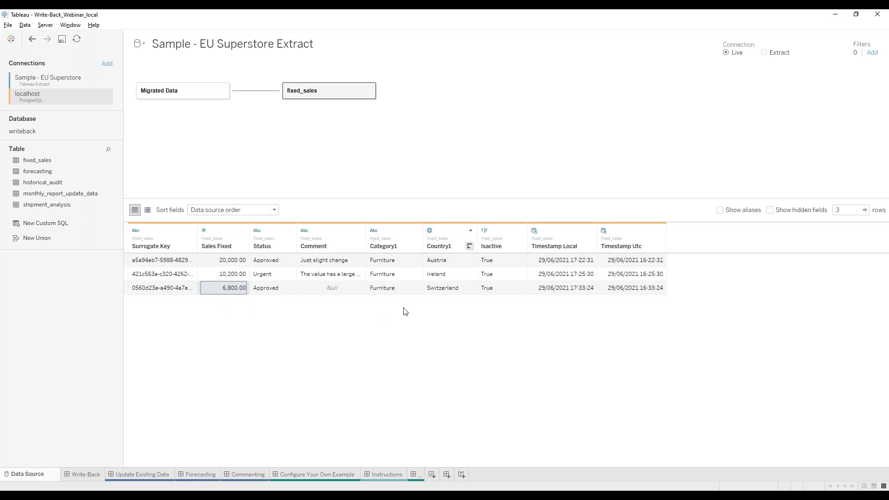
left_click(491, 293)
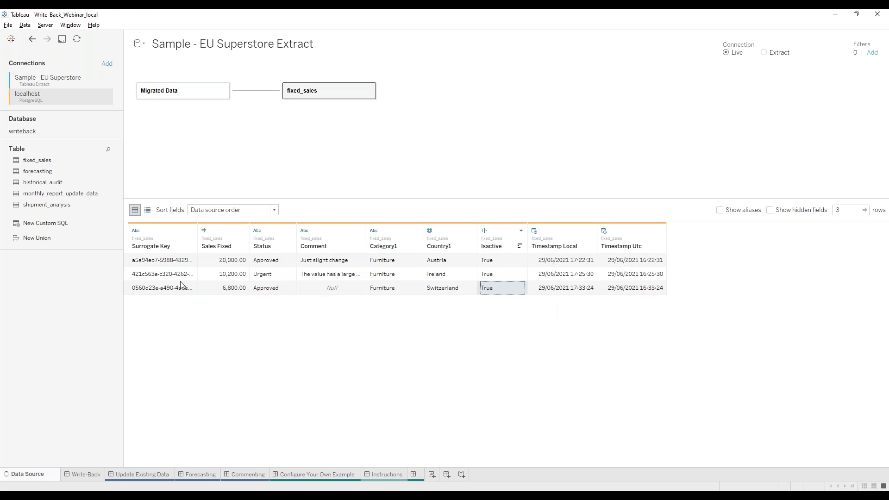
left_click(503, 329)
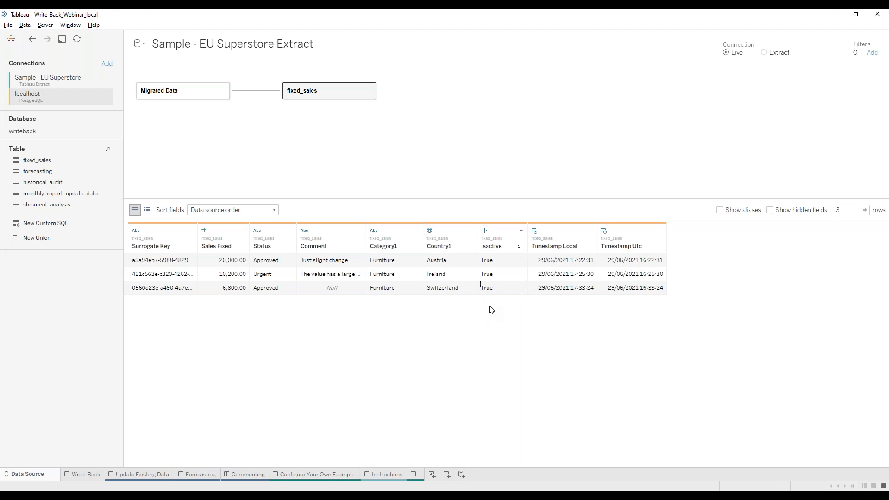
left_click(334, 475)
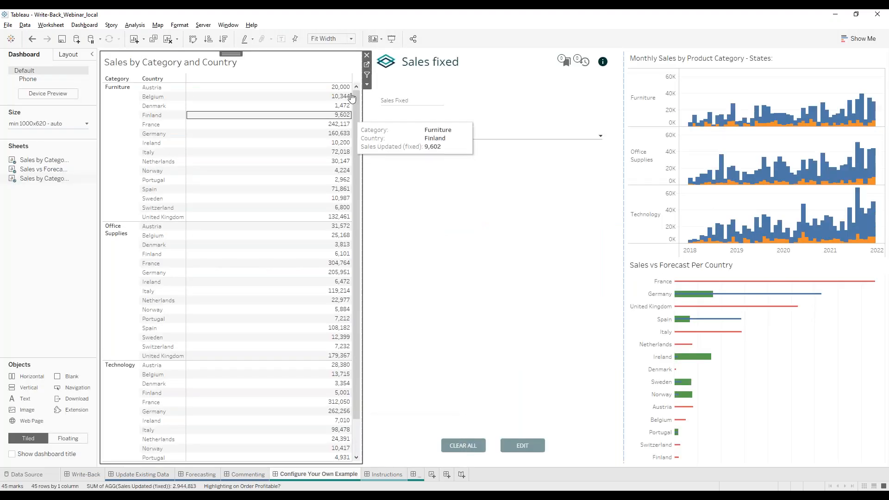
Add a fixed_sales Isactive filter to Sales by Category and Country, keeping Null and True values.
left_click(367, 65)
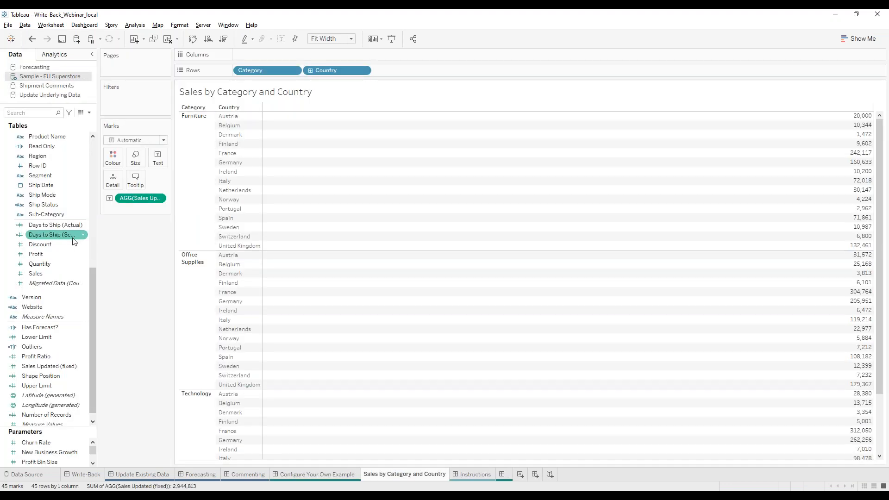
scroll(56, 195, "up", 8)
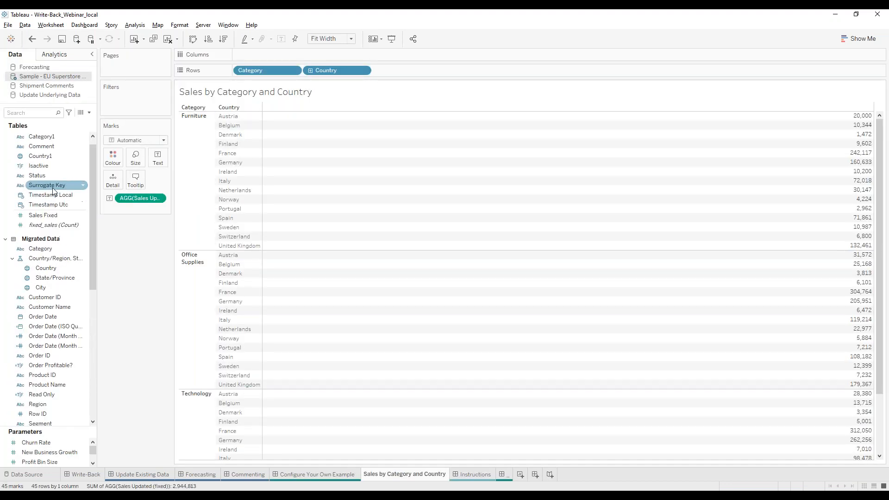
scroll(52, 187, "up", 1)
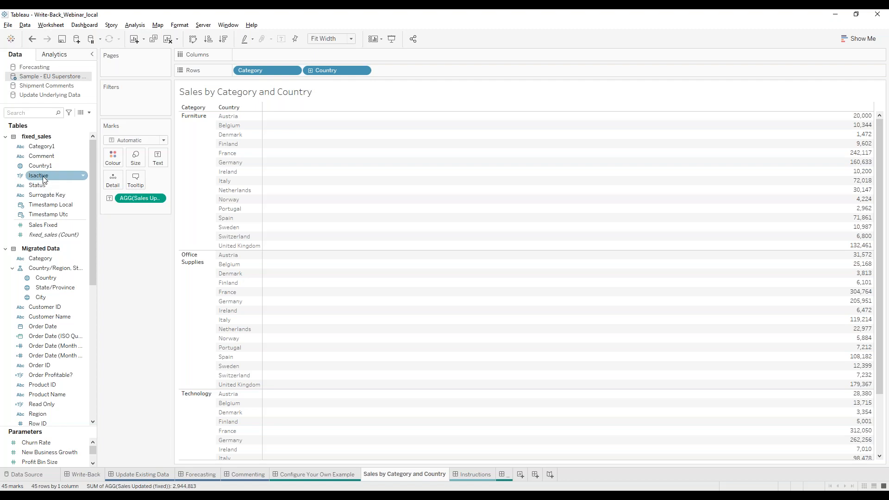
left_click_drag(44, 180, 169, 81)
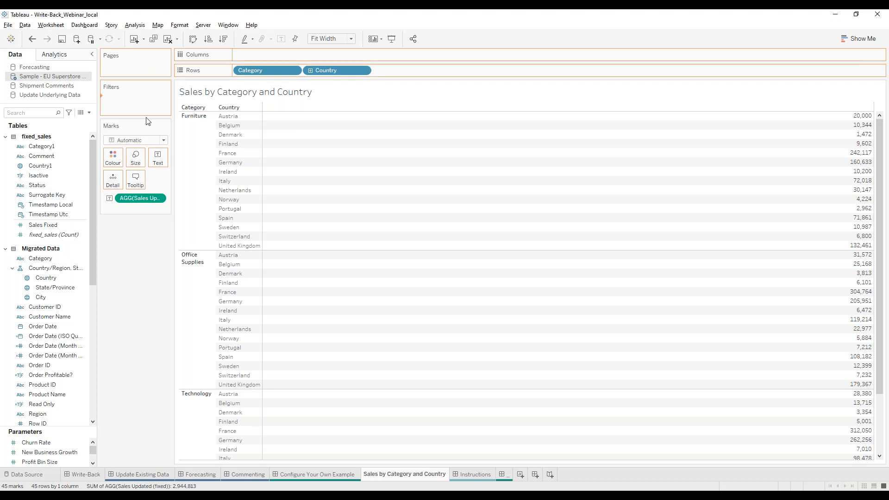
left_click_drag(147, 121, 139, 101)
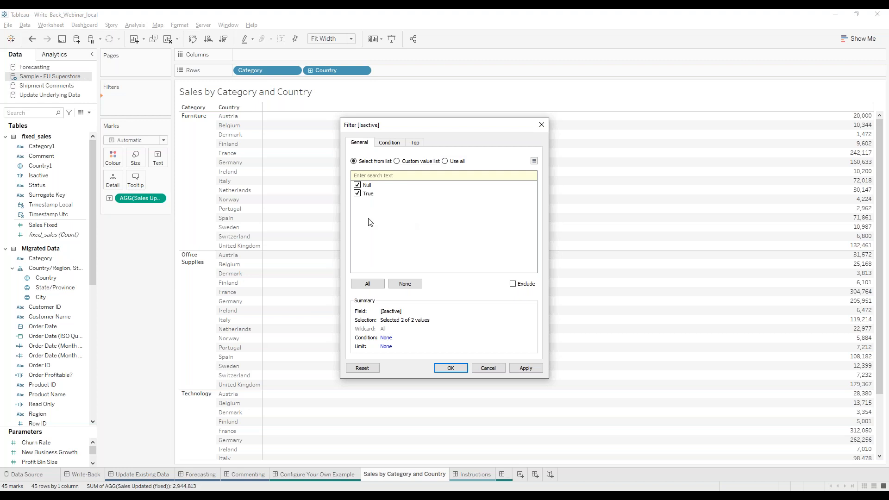
left_click(451, 368)
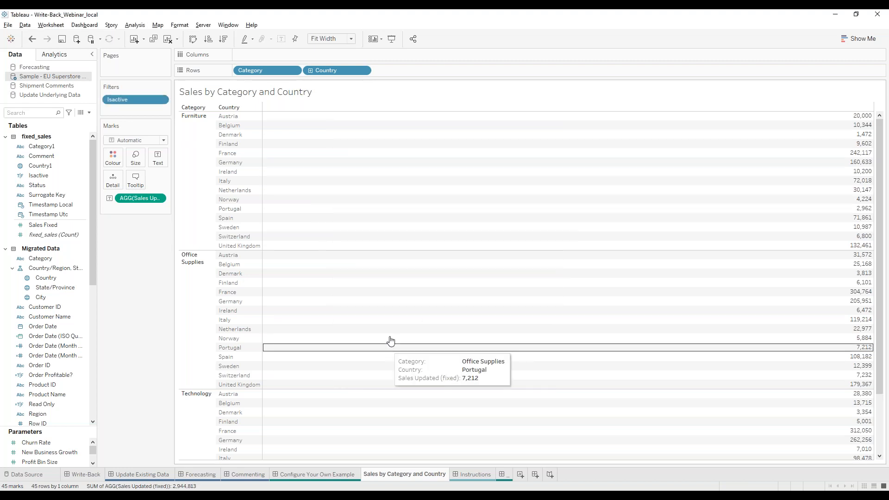
left_click(312, 476)
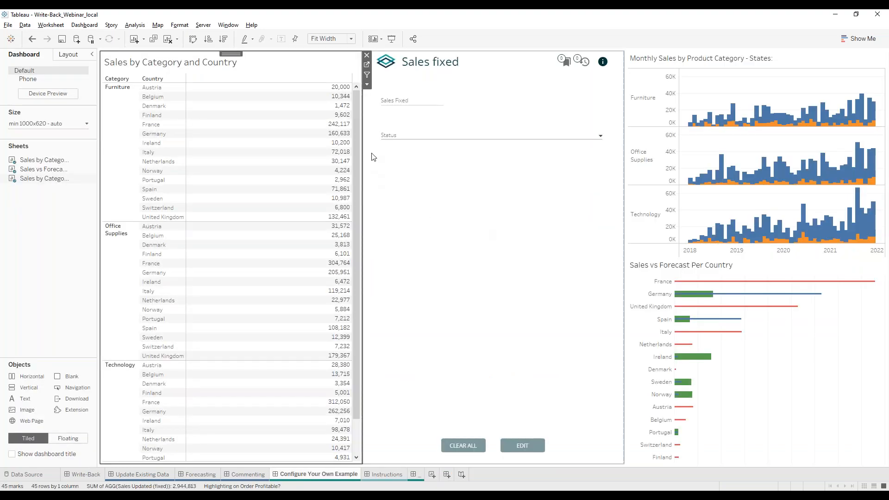
Re-save the Sales fixed extension's Write-Back dataset configuration, then select the Furniture/Switzerland (6,800) mark.
left_click(333, 89)
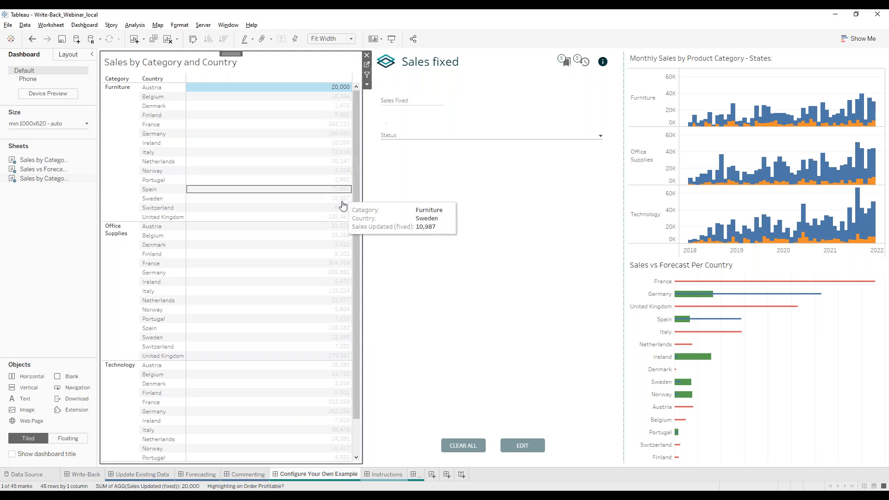
left_click(343, 96)
left_click(343, 87)
left_click(614, 113)
left_click(629, 65)
left_click(636, 74)
left_click_drag(539, 73, 718, 52)
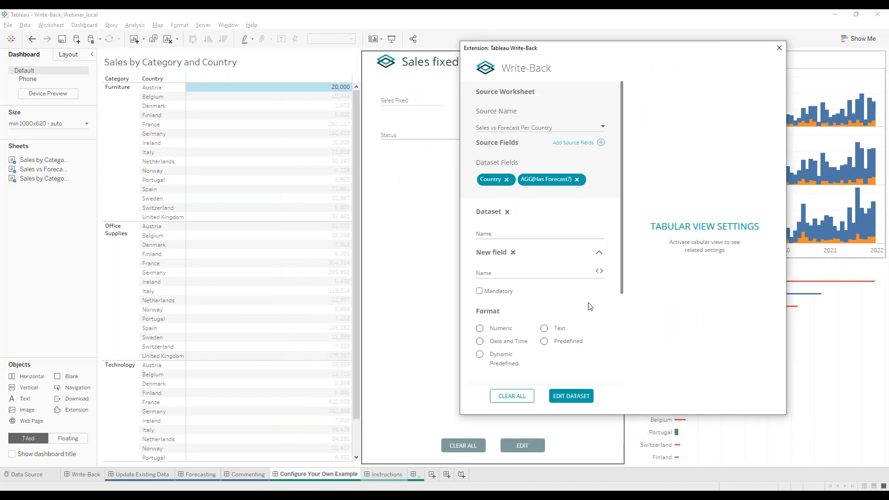
scroll(595, 330, "down", 6)
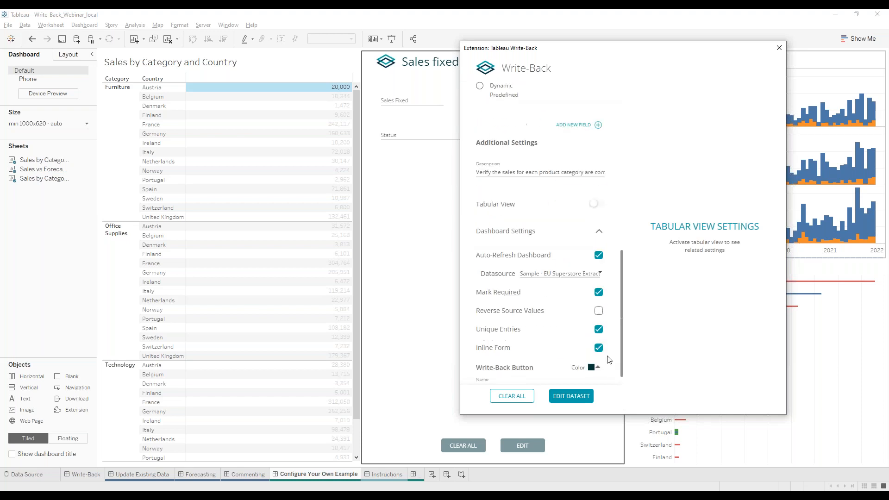
left_click(573, 406)
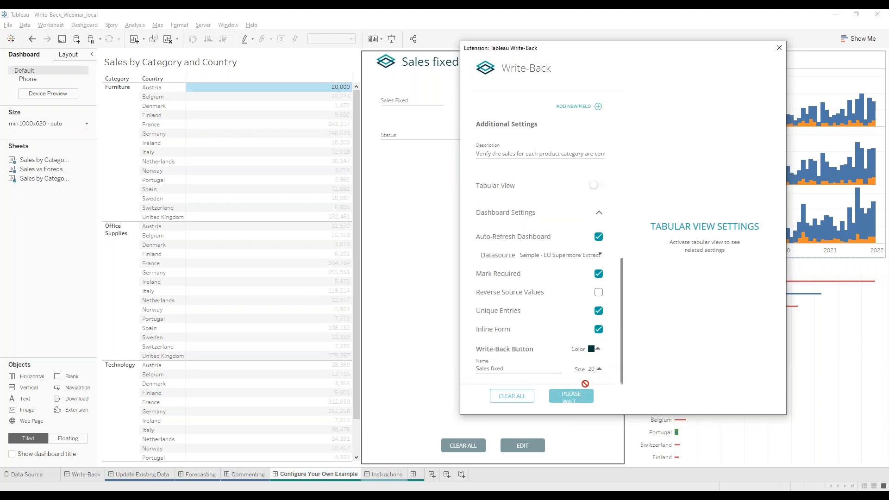
left_click(337, 208)
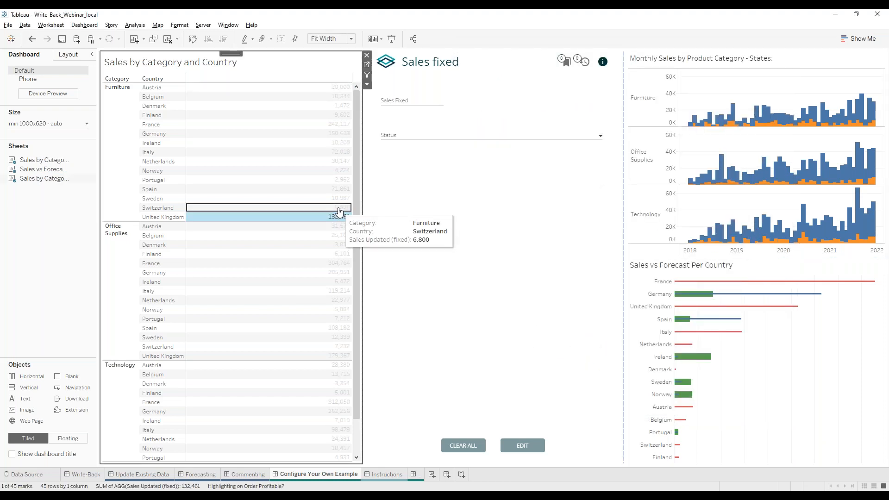
left_click(390, 103)
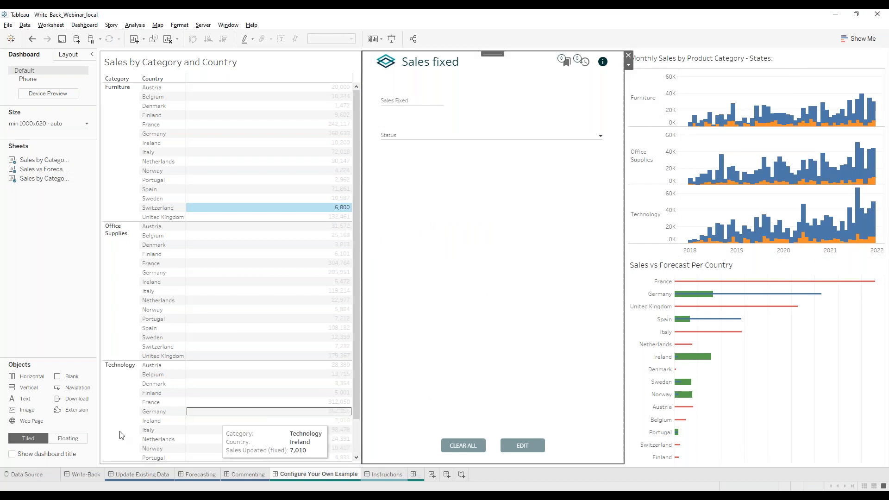
Place a new Extension object on the dashboard loaded from the local Write-Back .trex file.
left_click_drag(76, 410, 392, 327)
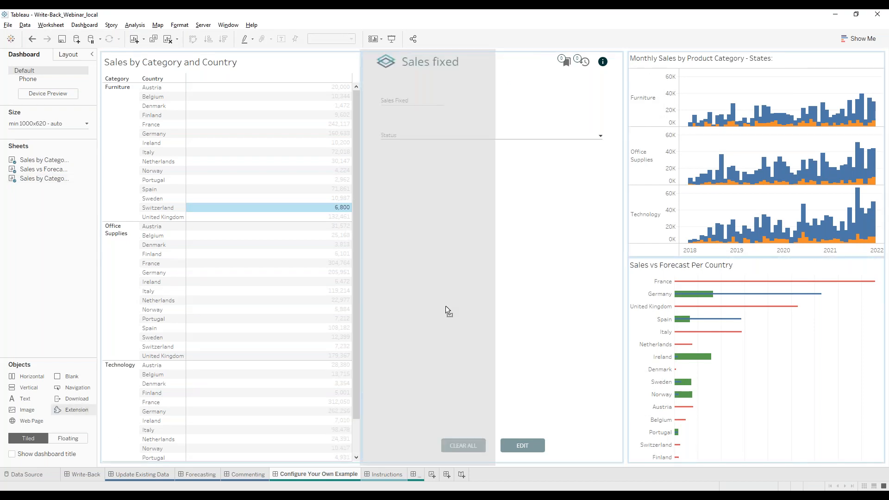
left_click_drag(445, 305, 445, 305)
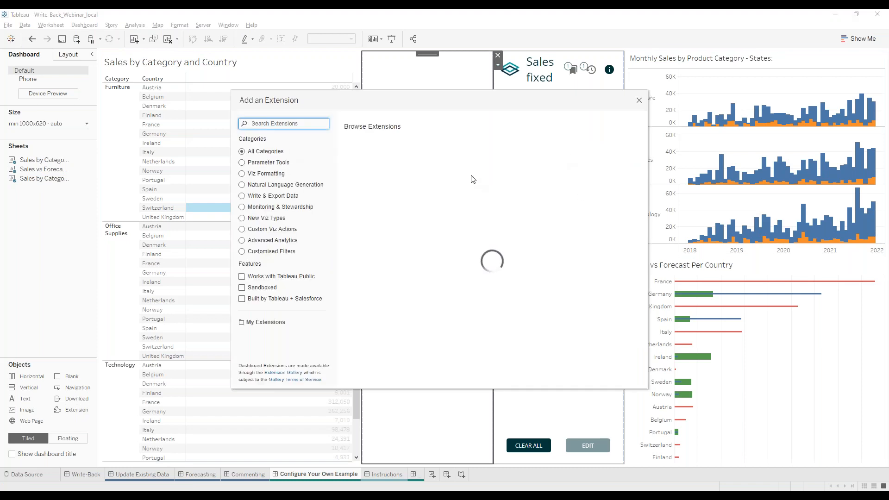
left_click(265, 322)
left_click(388, 166)
left_click(601, 432)
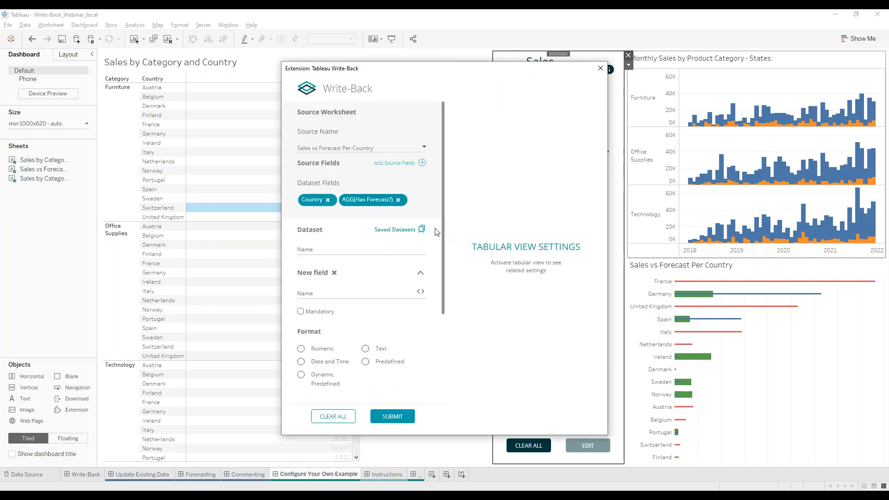
Load the saved Fixed Sales dataset, set source to Sales by Category and Country, and submit.
left_click(407, 232)
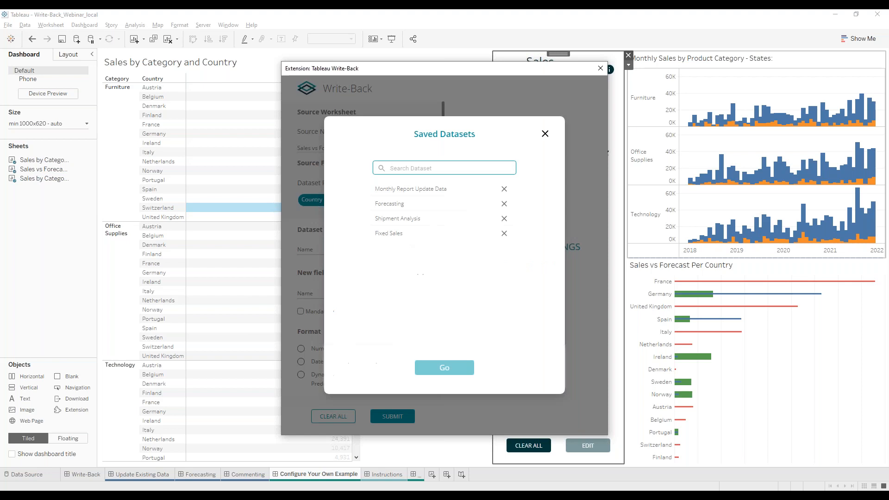
left_click(403, 235)
left_click(459, 370)
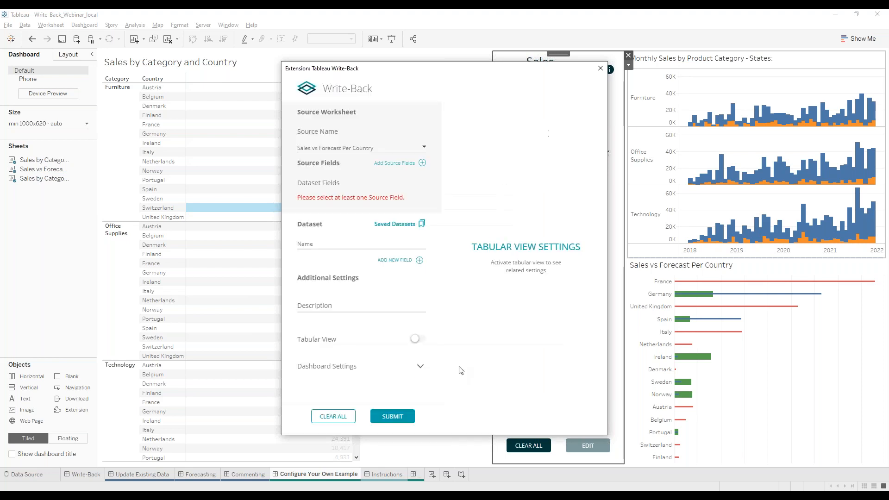
left_click(354, 146)
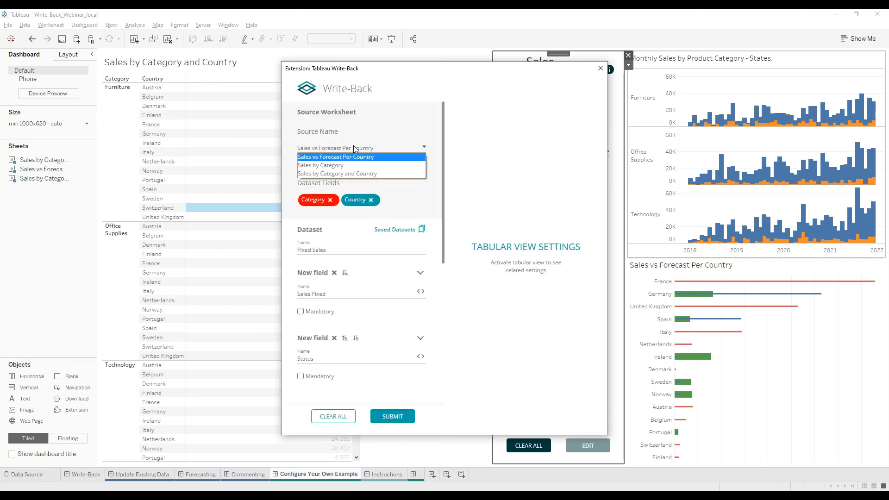
left_click(344, 170)
scroll(343, 161, "down", 10)
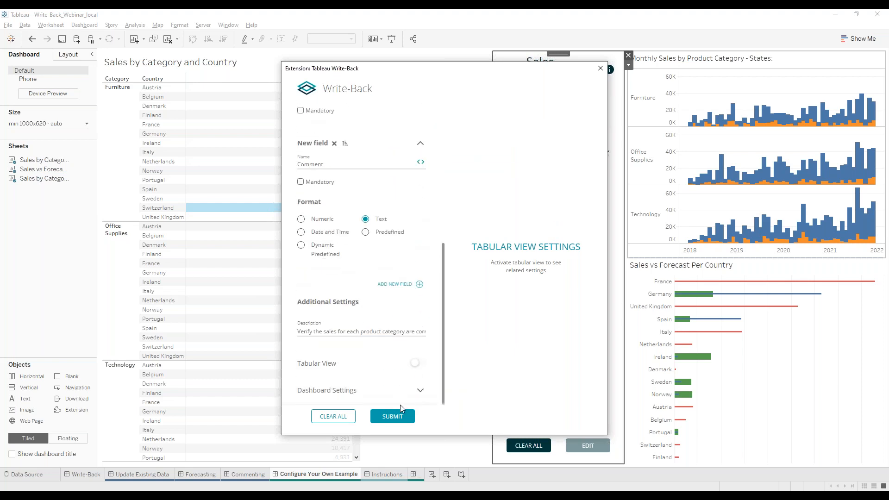
left_click(392, 417)
left_click(400, 277)
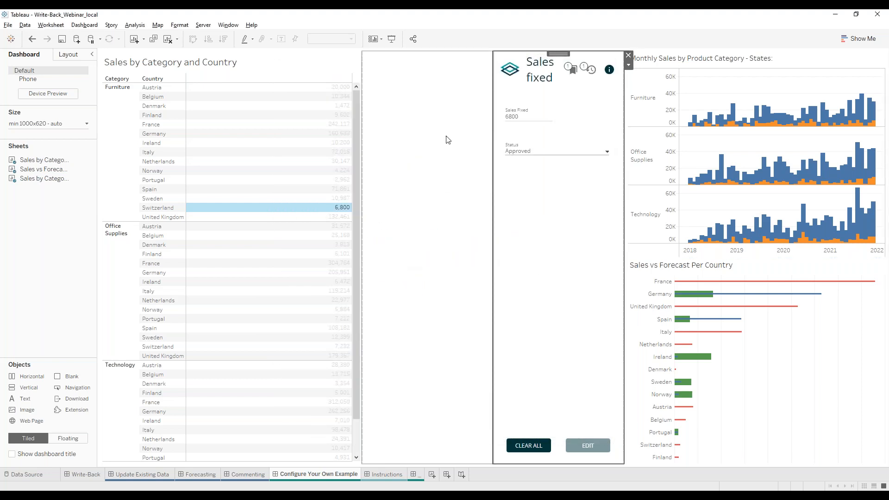
Remove the duplicate Sales fixed extension and select the Furniture/Austria sales mark.
left_click(629, 55)
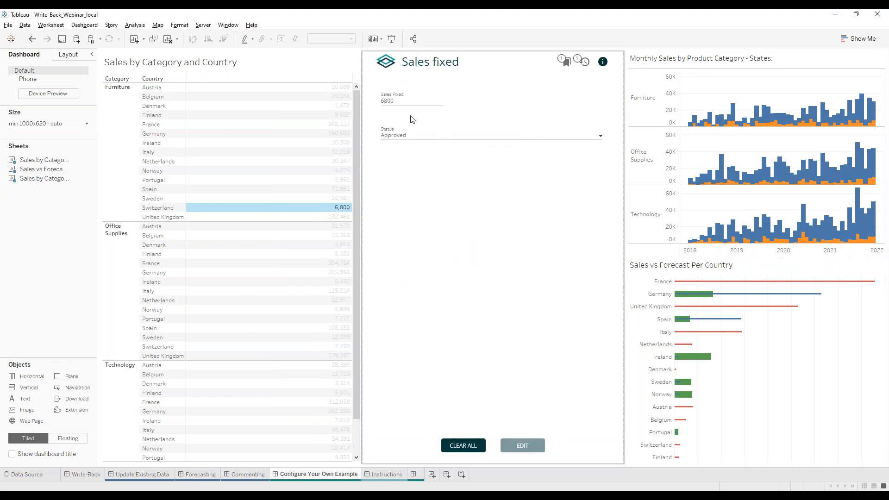
left_click(408, 103)
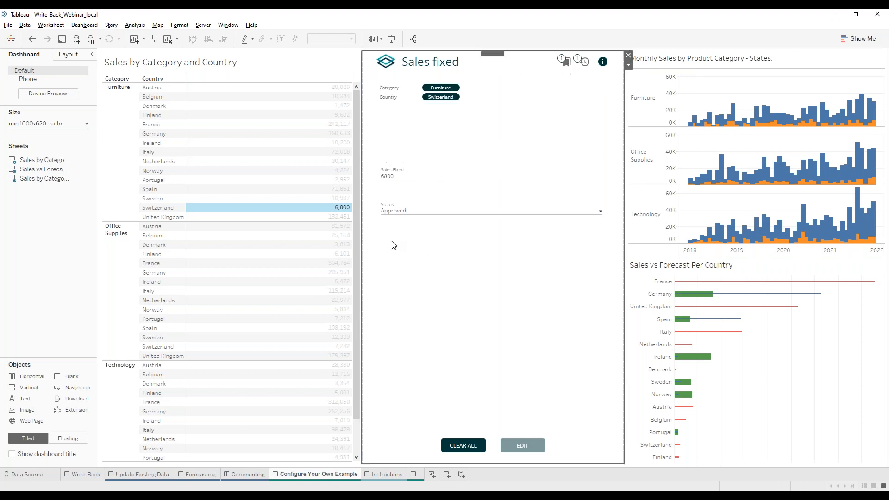
left_click(276, 88)
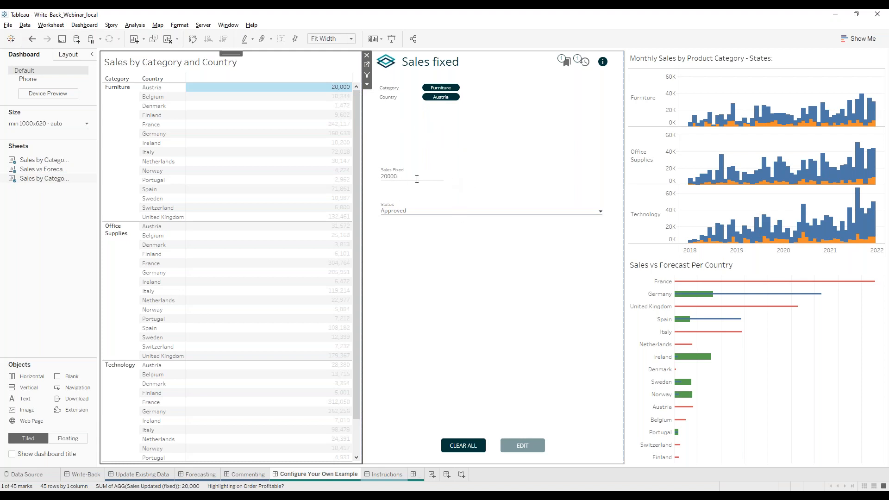
Overwrite Austria's Sales Fixed 20000 with 10,000 in the form and save the edit.
left_click(385, 189)
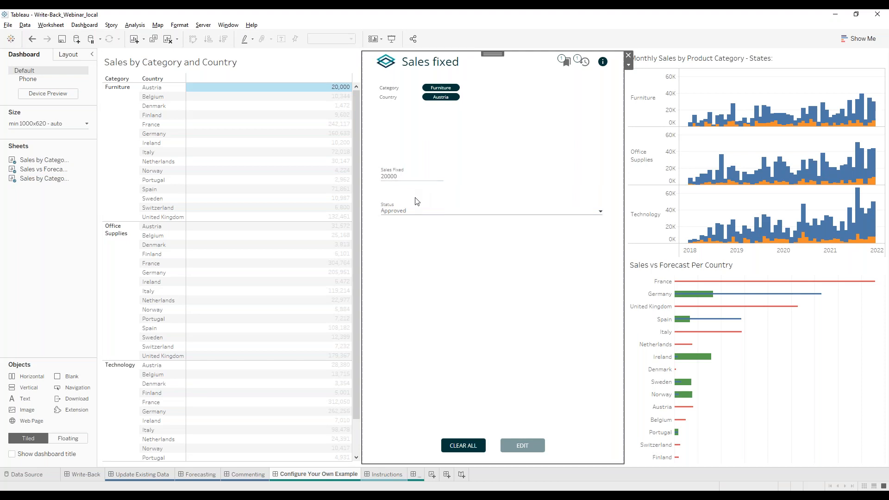
double_click(398, 176)
mouse_move(347, 87)
type("1000")
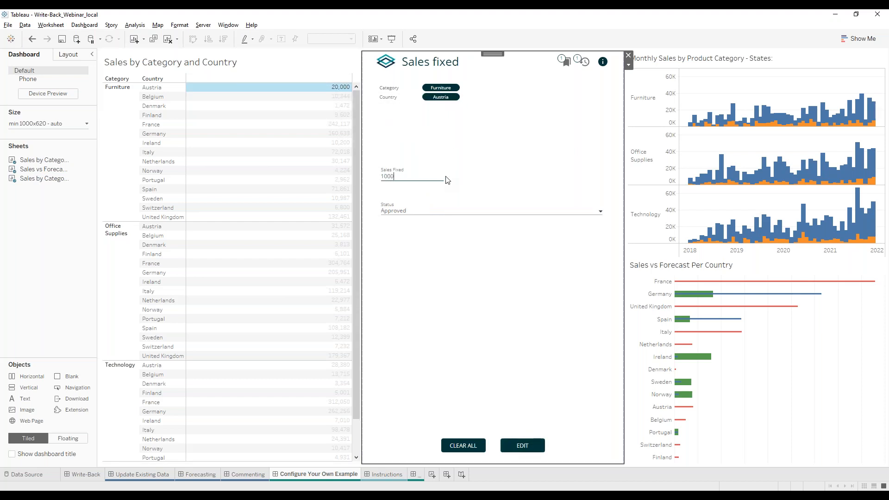
left_click(529, 446)
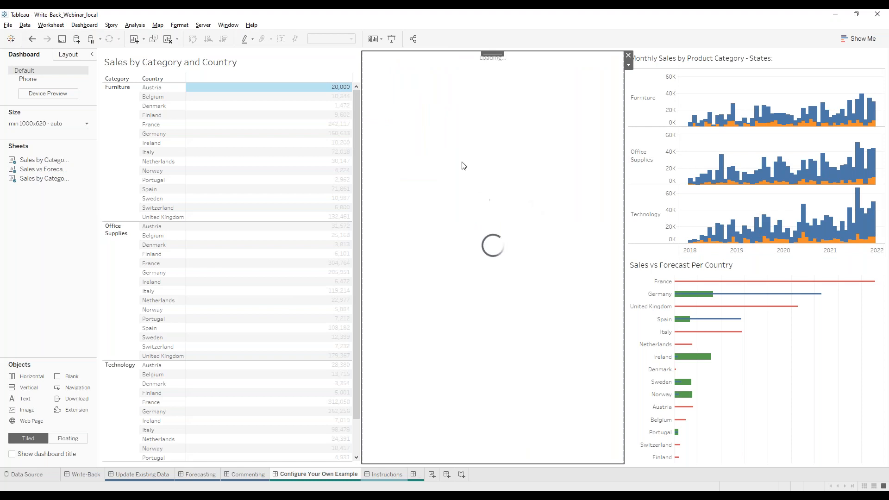
left_click(343, 90)
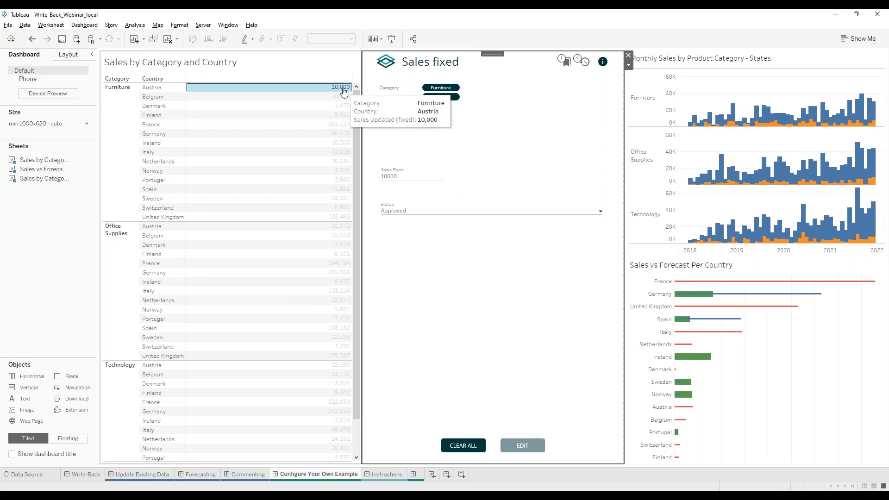
left_click(343, 90)
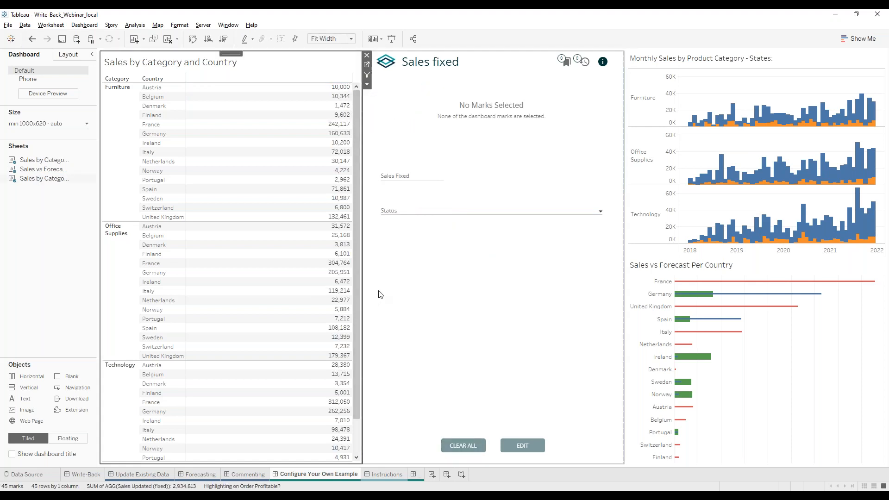
Refresh fixed_sales and compare Austria's inactive 20,000 row with the new active 10,000.00 row.
left_click(28, 473)
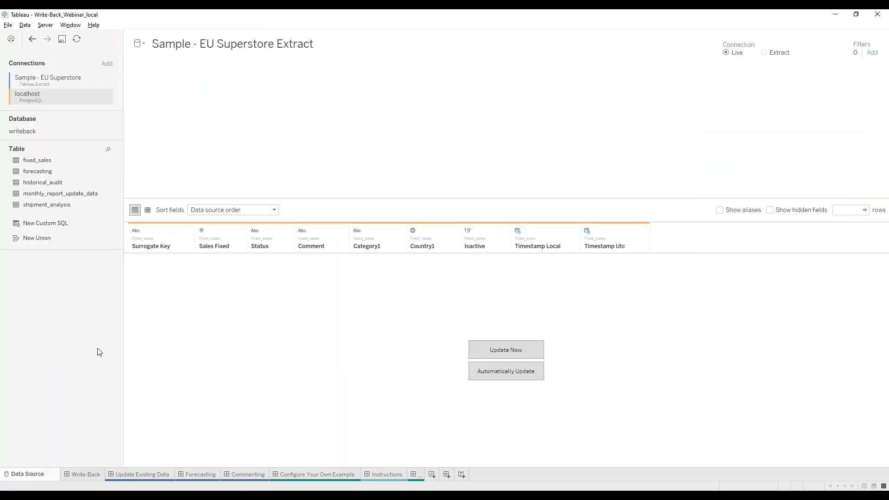
left_click(503, 352)
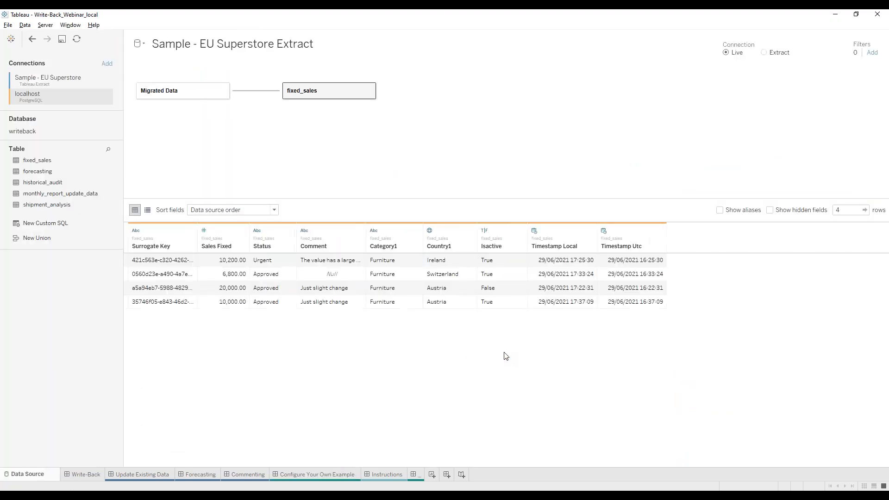
left_click(331, 293)
left_click_drag(331, 292, 442, 304)
left_click(503, 290)
left_click_drag(643, 303, 142, 311)
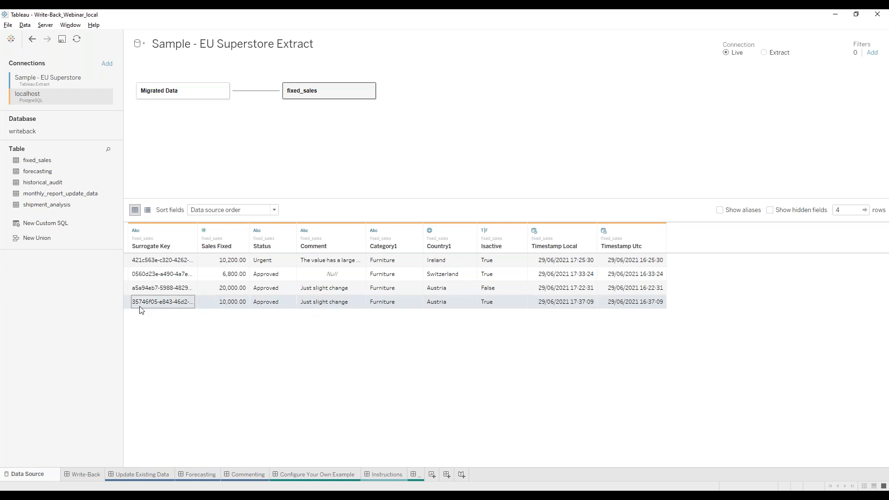
left_click(245, 307)
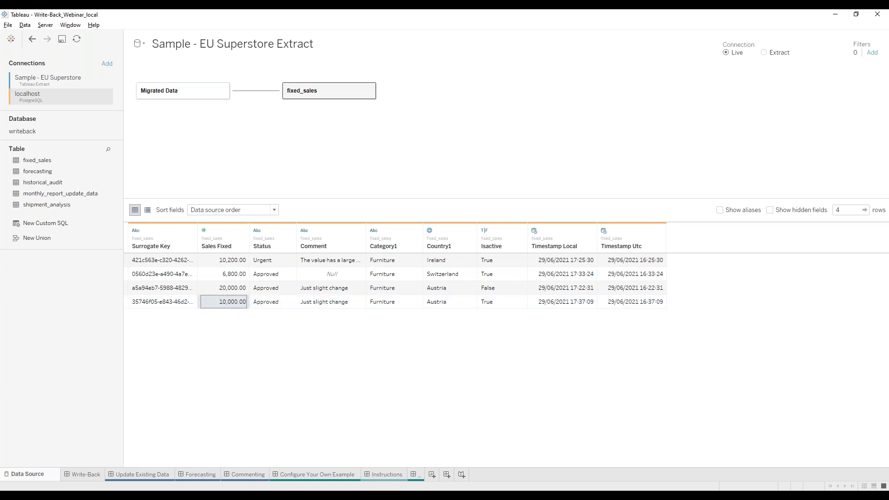
left_click(327, 477)
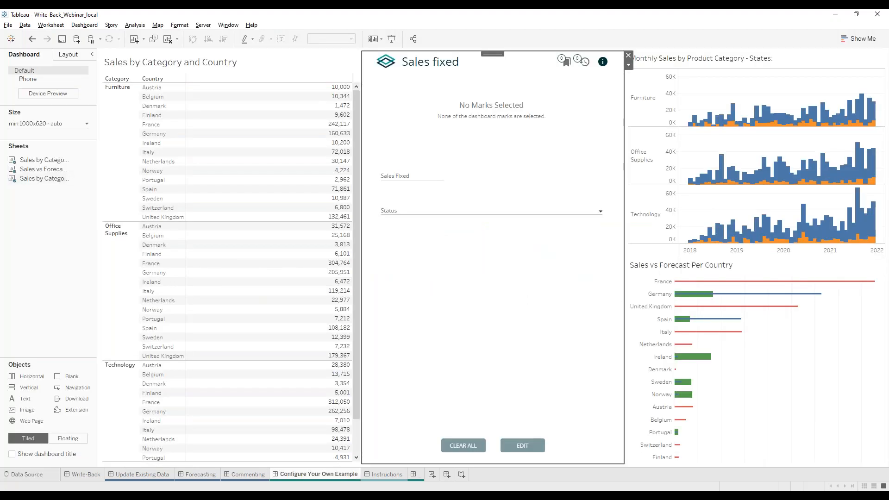
left_click(78, 271)
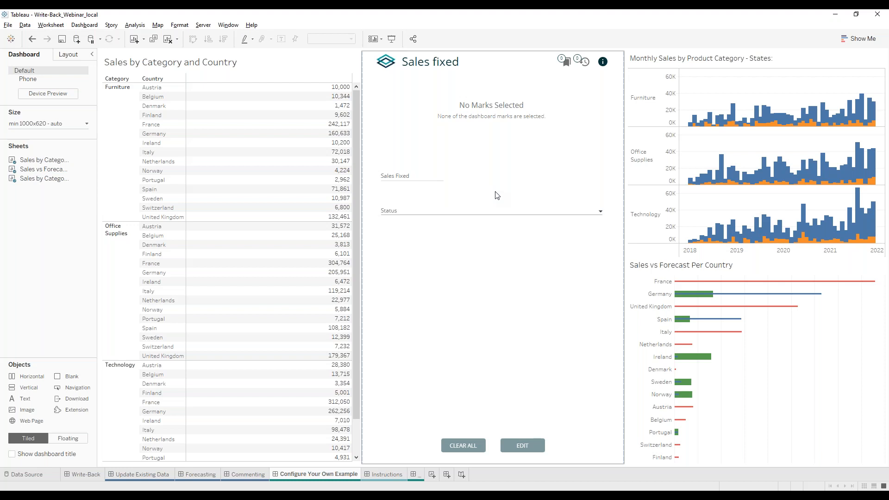
left_click(597, 110)
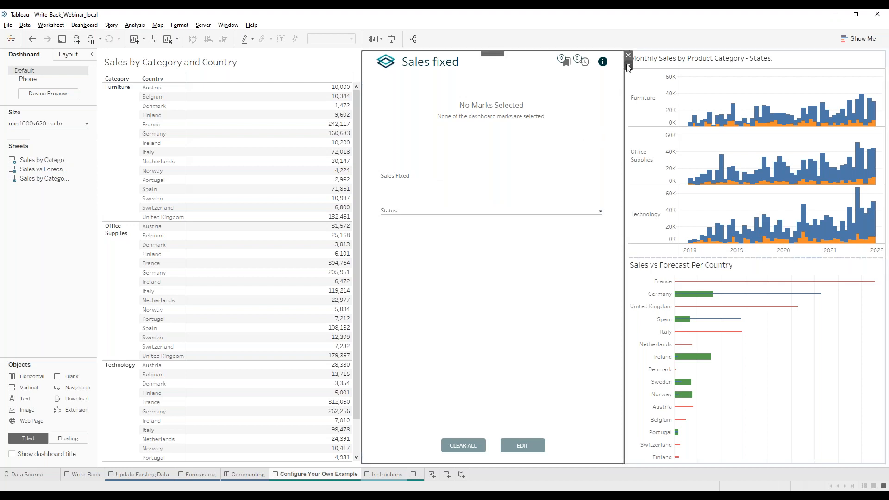